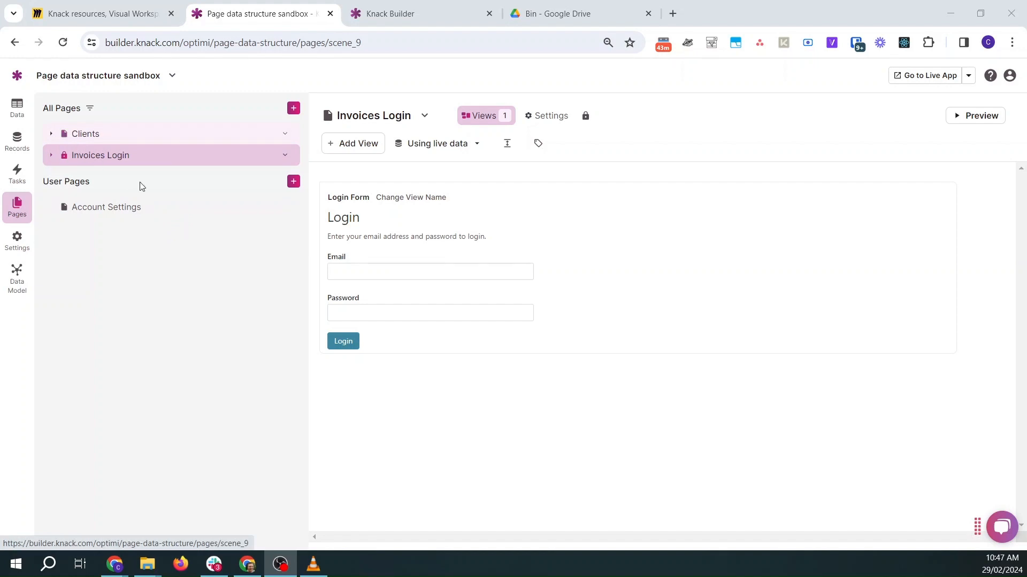
# Inspect the child pages under the Clients page and the table connections in the data model.
pyautogui.click(50, 134)
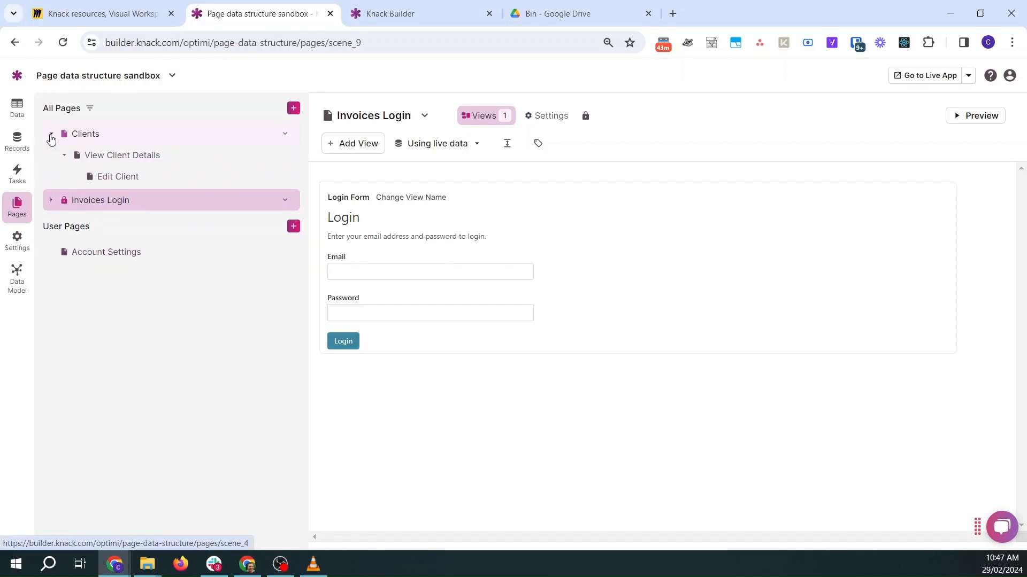
pyautogui.click(51, 136)
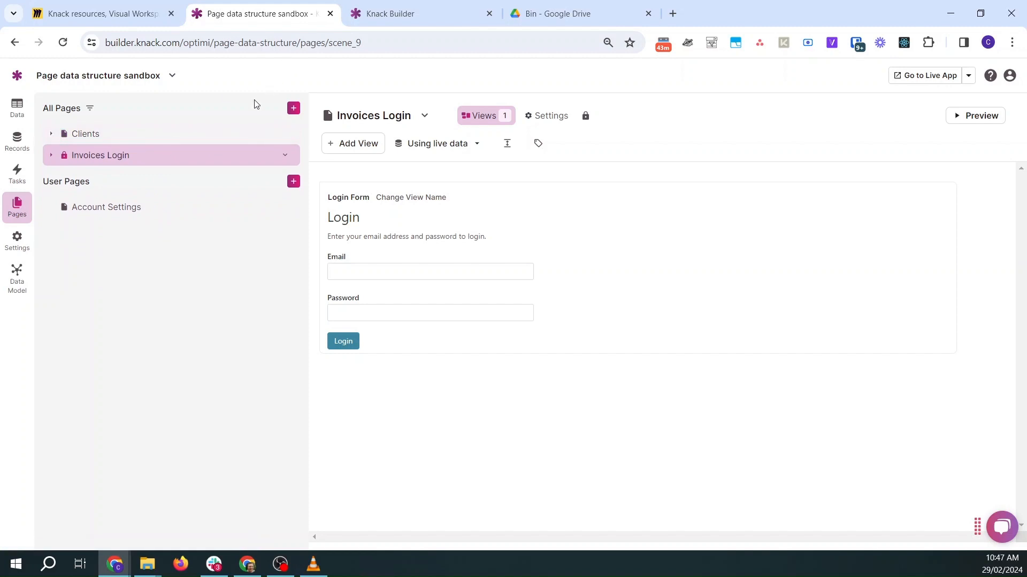
pyautogui.click(398, 11)
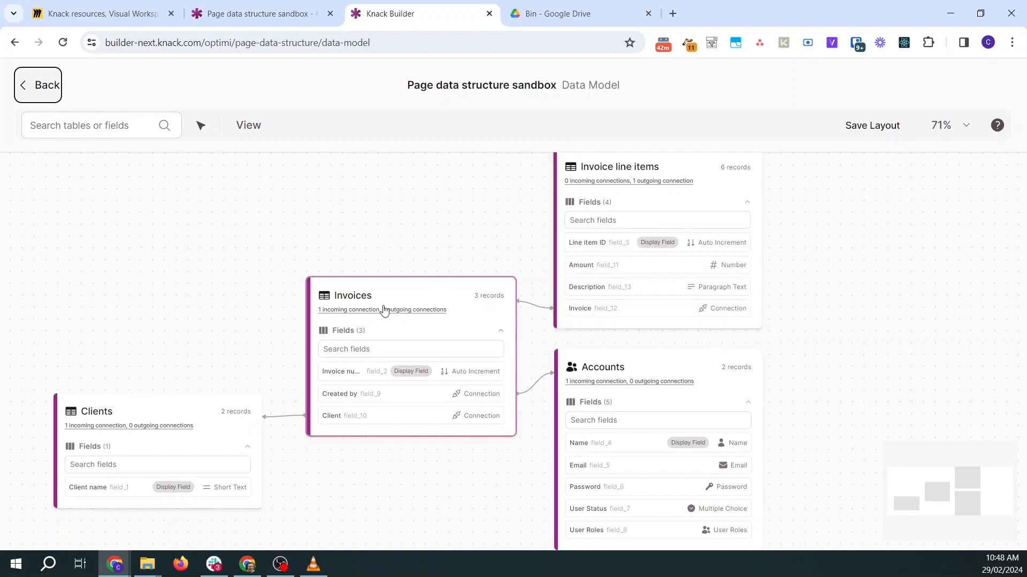
# Review the records in the Clients, Invoices, Accounts and Invoice line items tables.
pyautogui.click(264, 15)
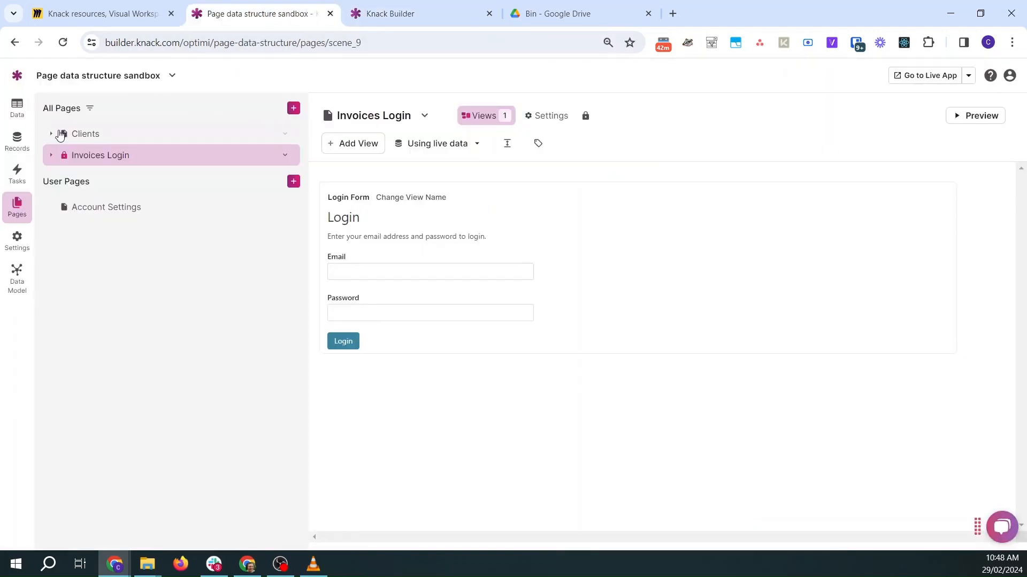
pyautogui.click(17, 141)
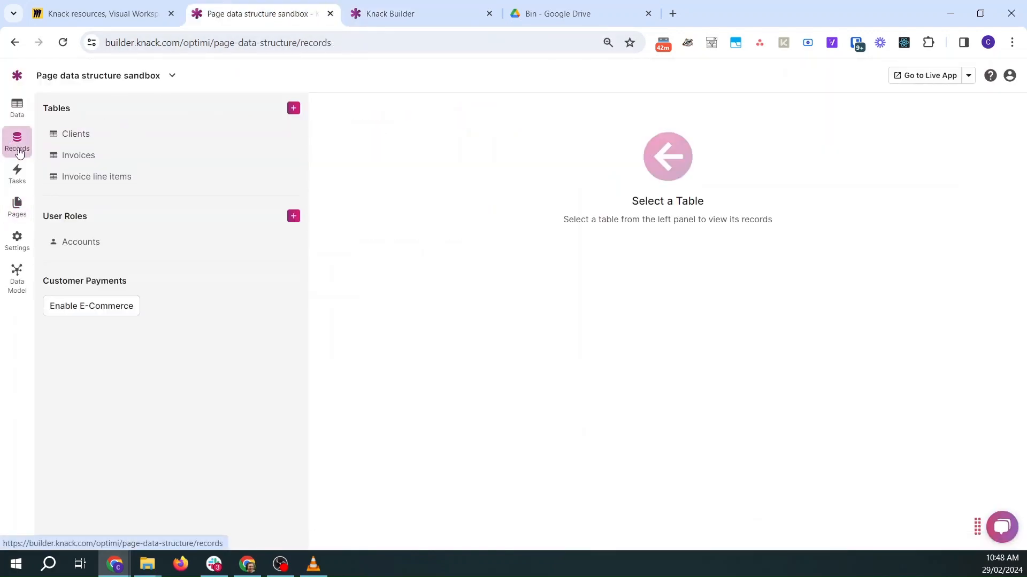
pyautogui.click(70, 135)
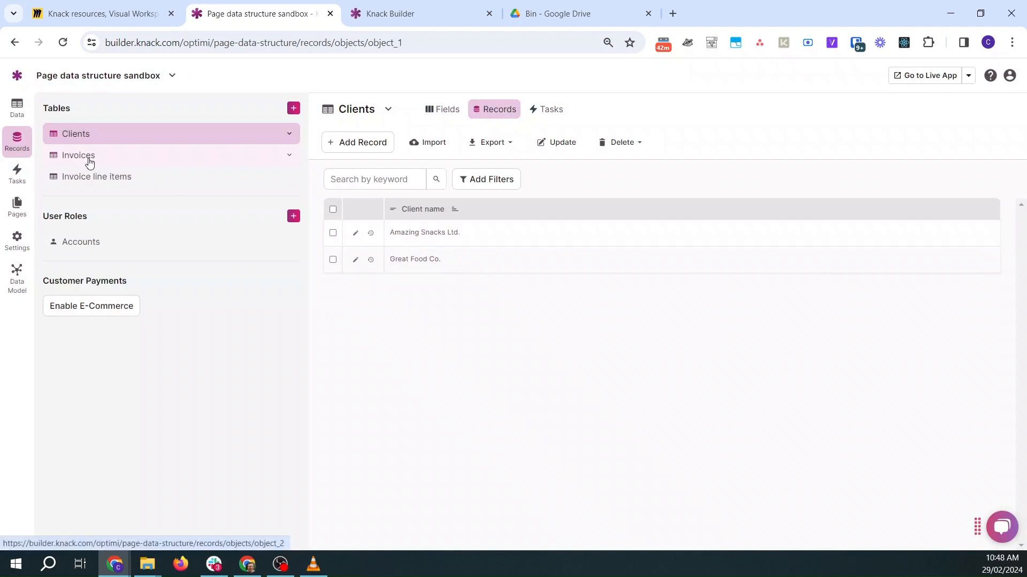
pyautogui.click(89, 158)
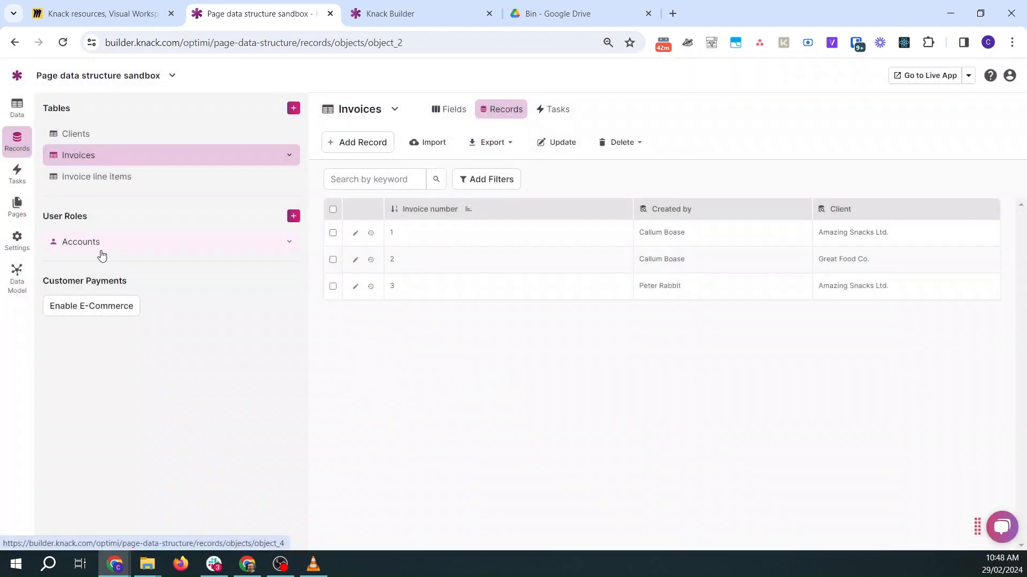
pyautogui.click(96, 245)
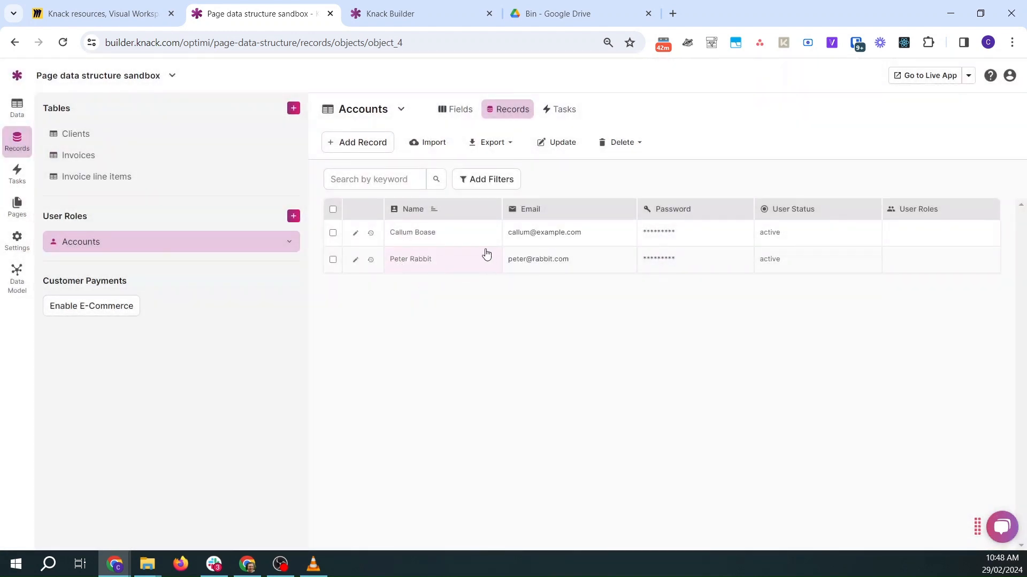
pyautogui.click(81, 156)
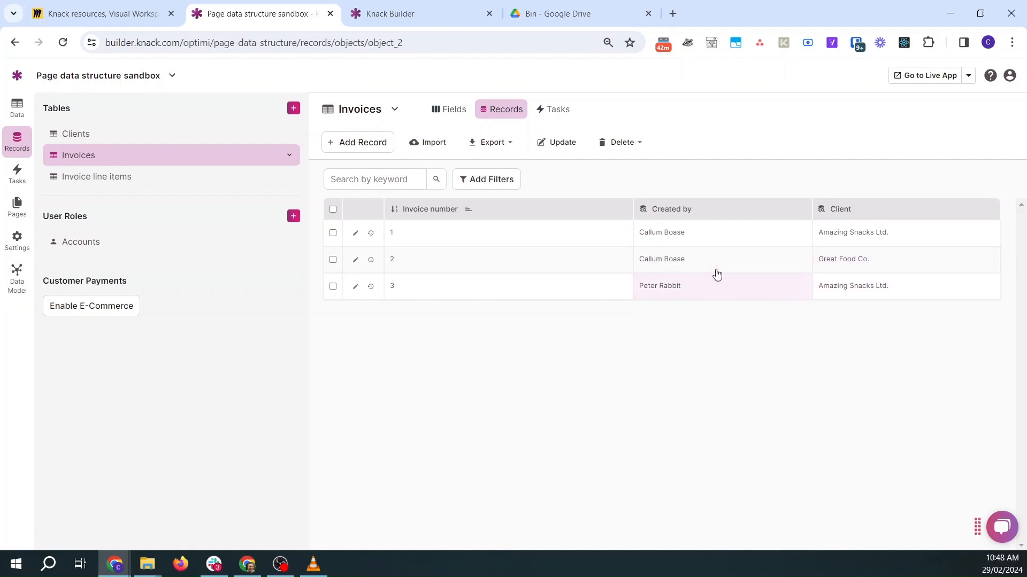
pyautogui.click(128, 182)
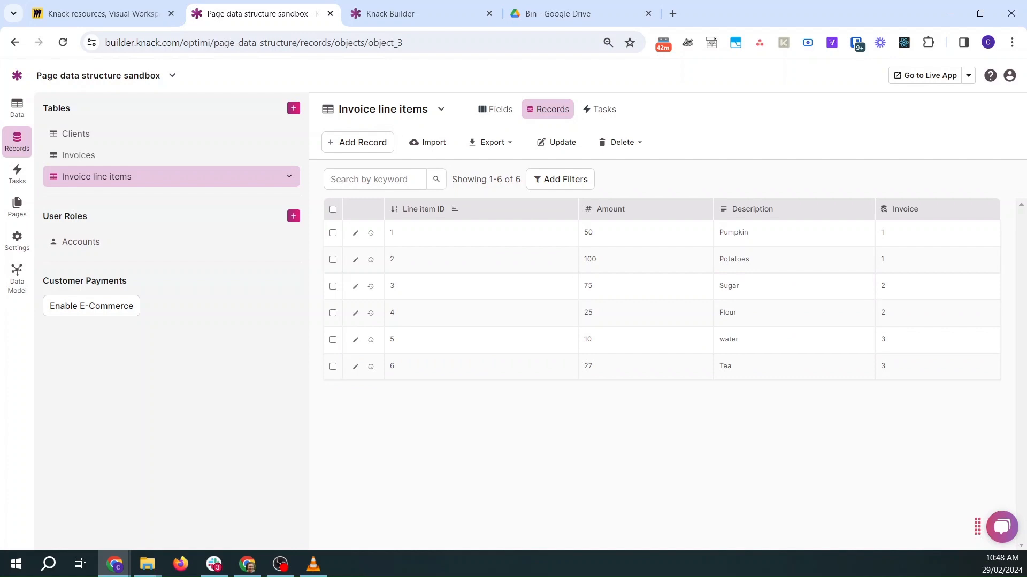
# Examine the Clients page and its page hierarchy, and consult the page creation methods table on the Miro board.
pyautogui.click(18, 204)
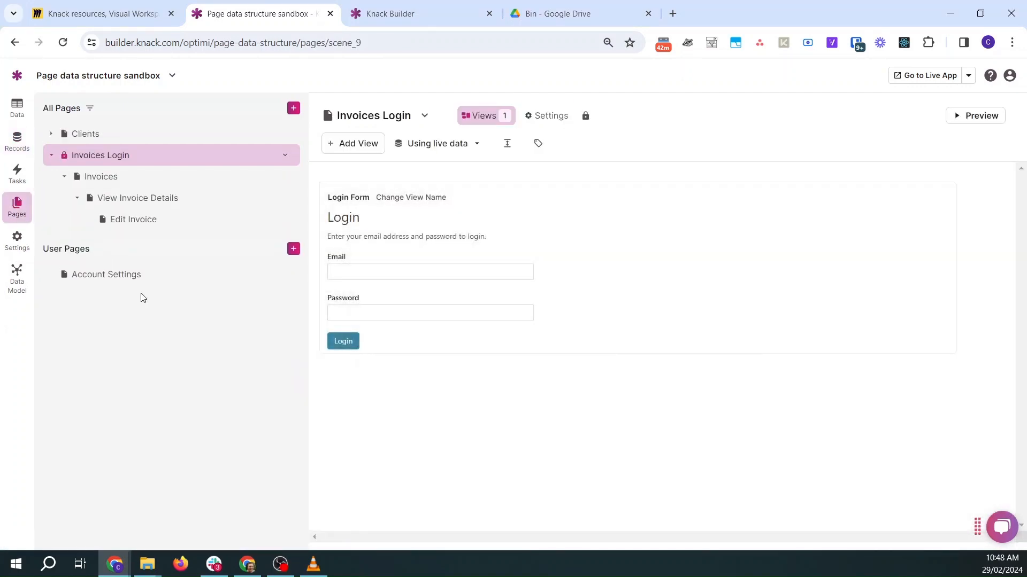
pyautogui.click(98, 133)
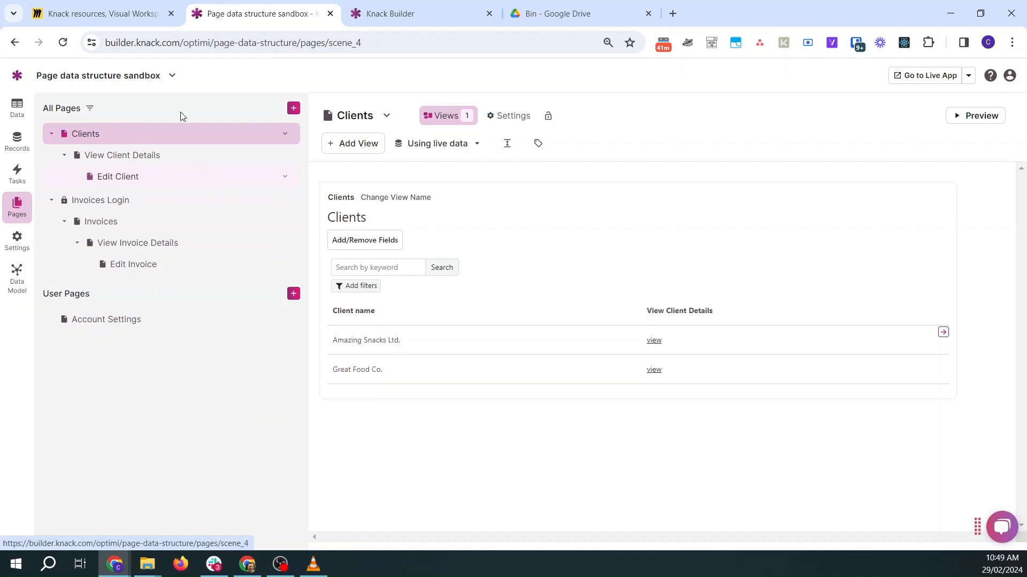
pyautogui.click(117, 15)
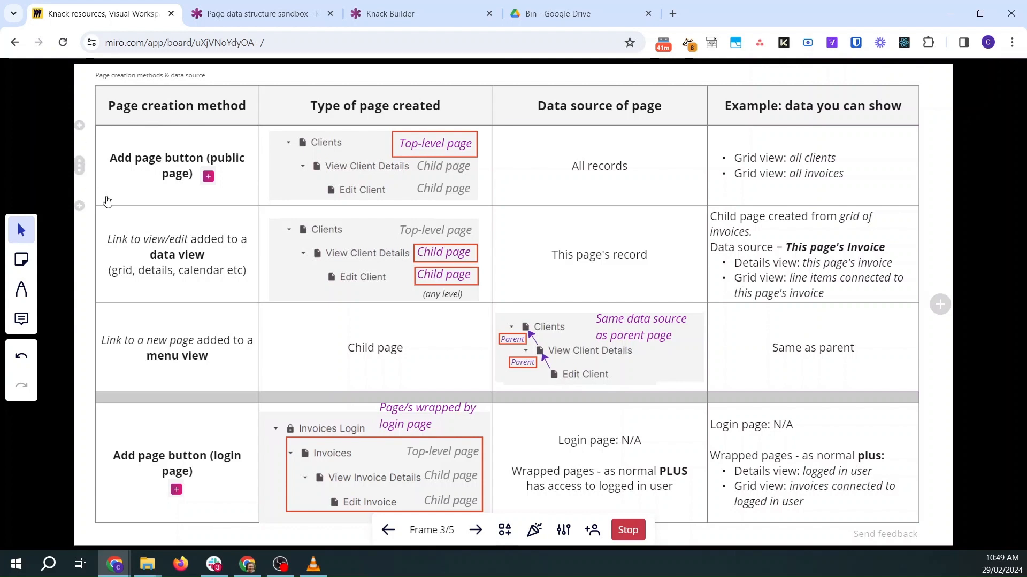
# Add a new public page named "Example clients" in the Knack builder without choosing a view for it.
pyautogui.click(243, 4)
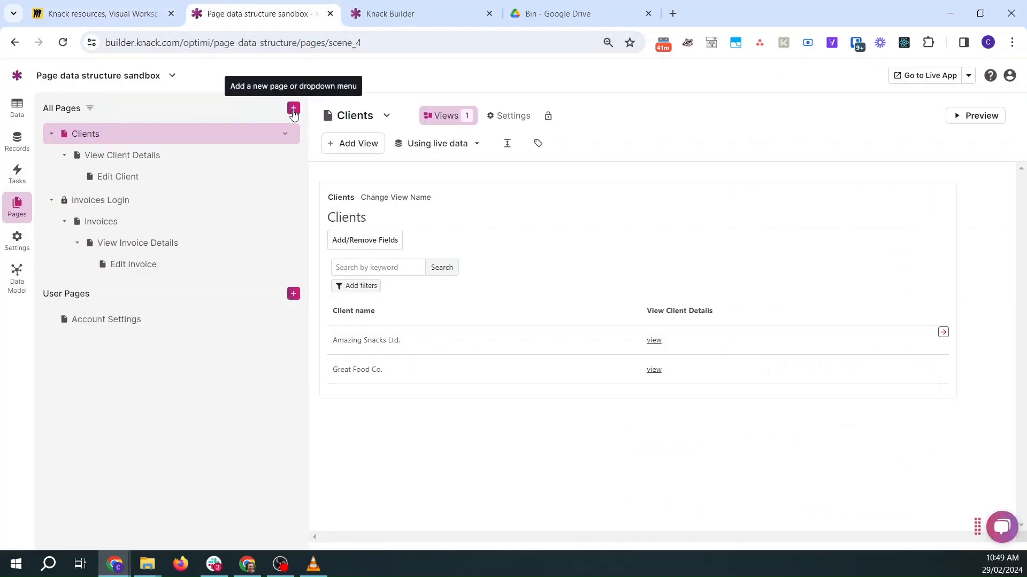
pyautogui.click(294, 110)
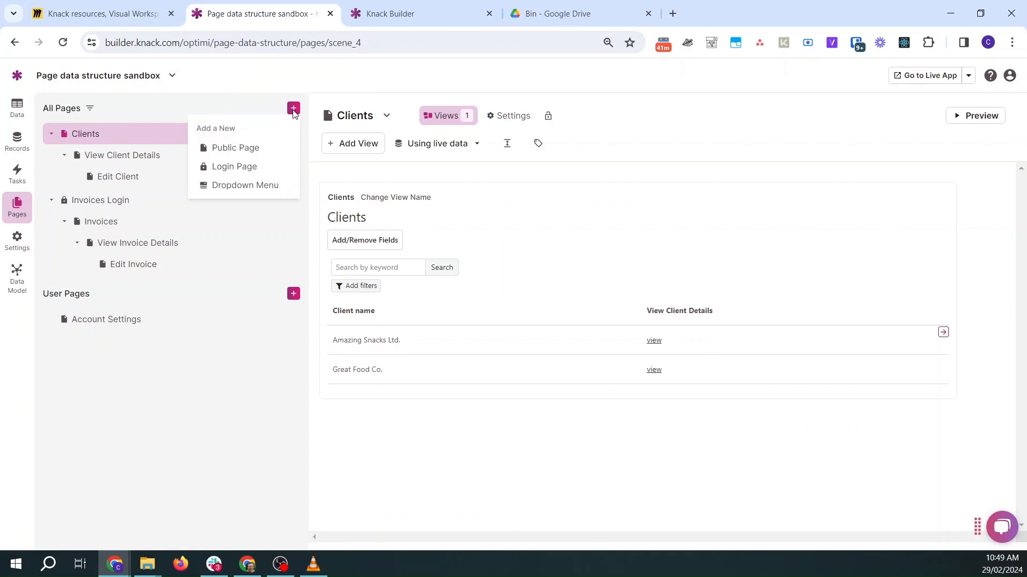
pyautogui.click(231, 154)
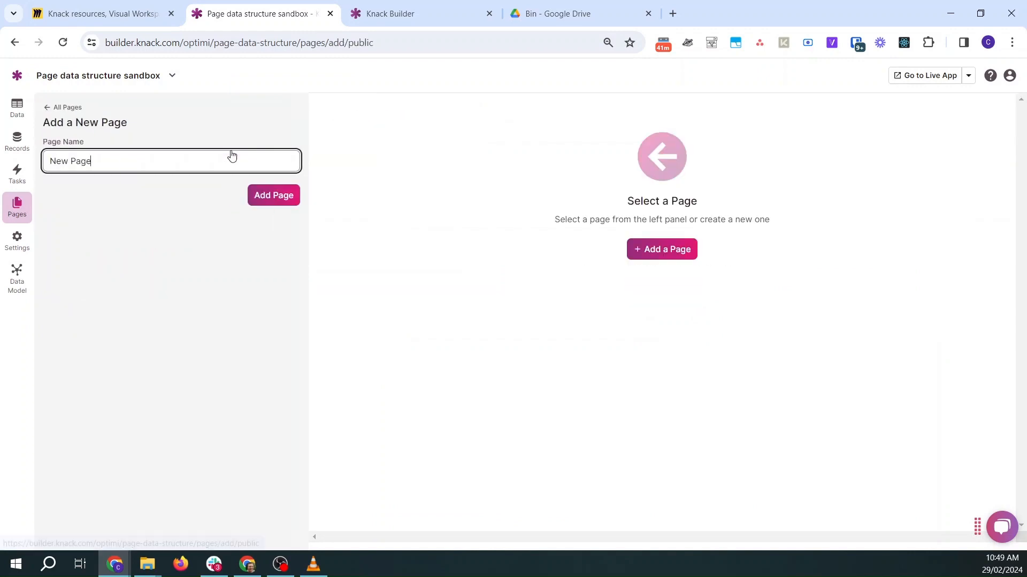
pyautogui.tripleClick(142, 166)
pyautogui.write('Exa')
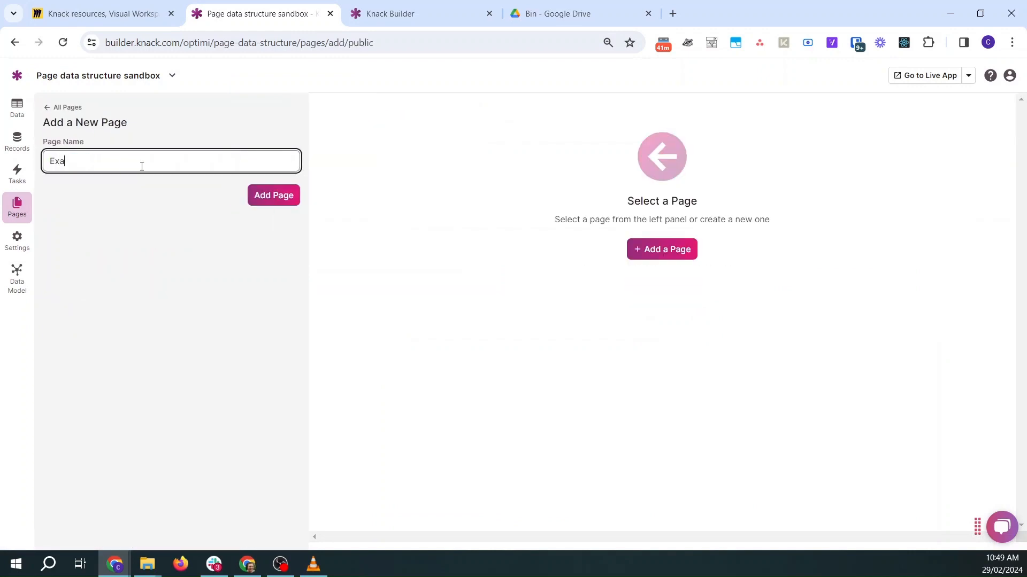
pyautogui.write('mple clients')
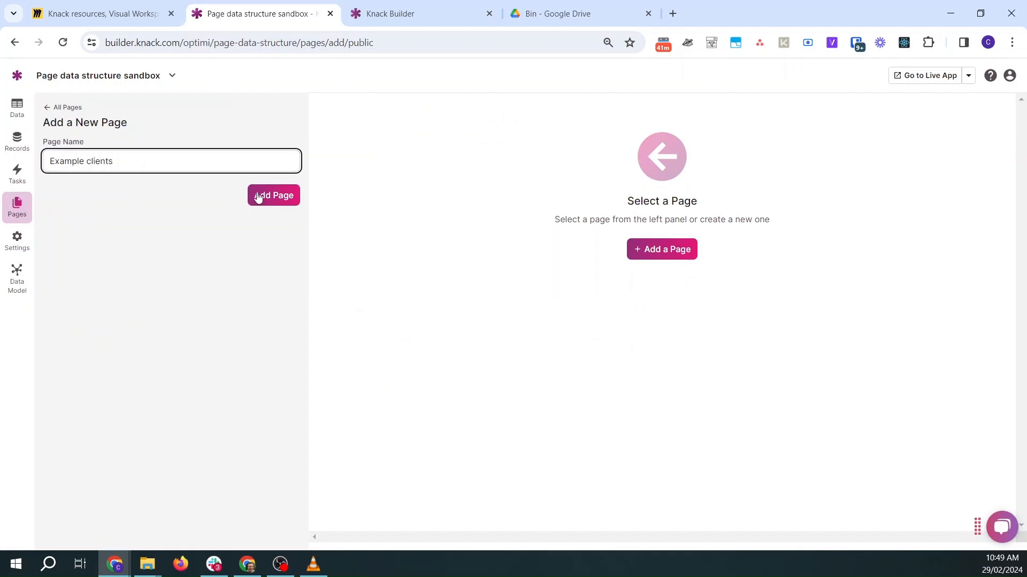
pyautogui.click(262, 197)
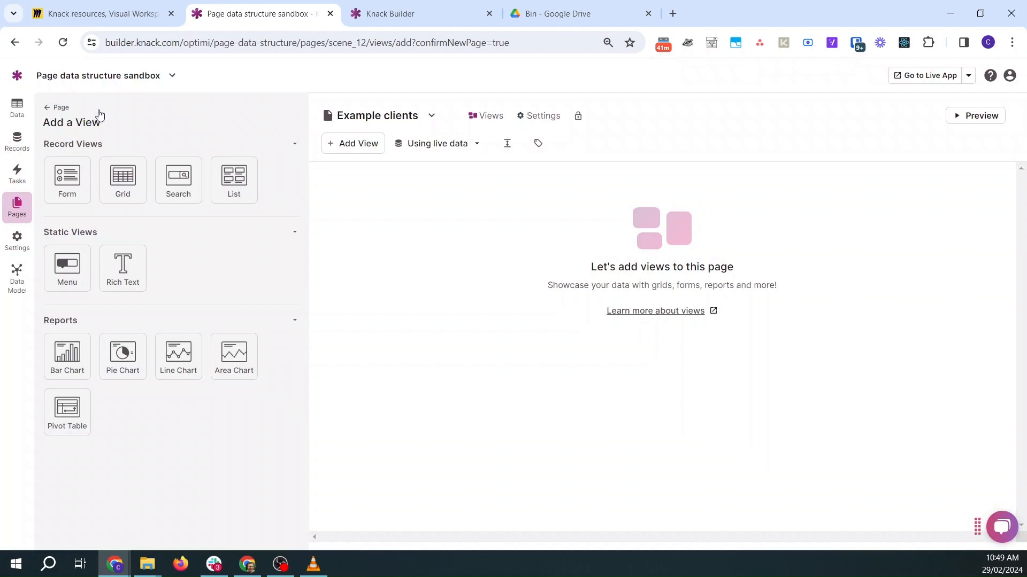
pyautogui.click(54, 107)
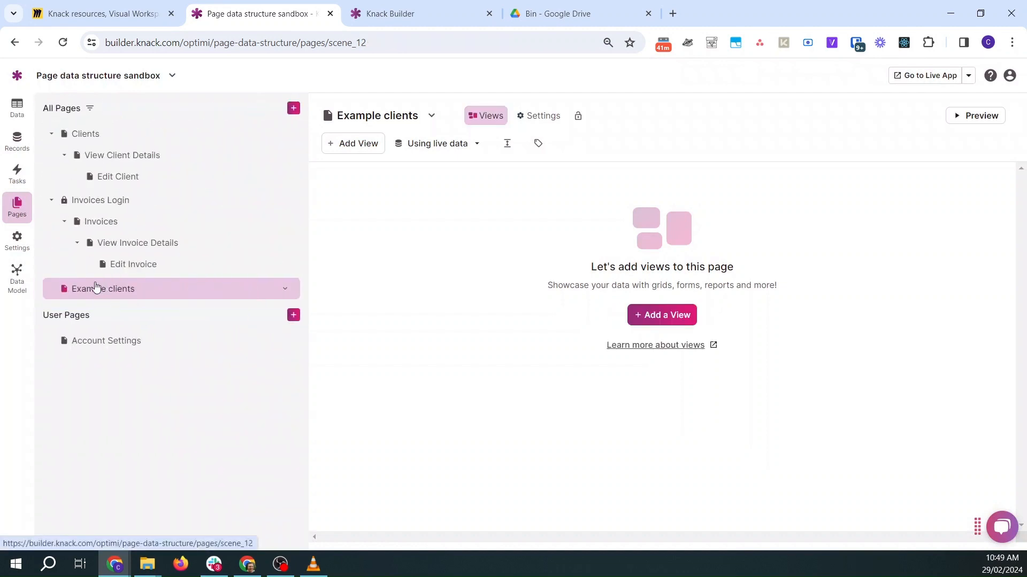
# Check the Miro table for the data source of a public page, and inspect the Example clients page settings in Knack.
pyautogui.click(122, 19)
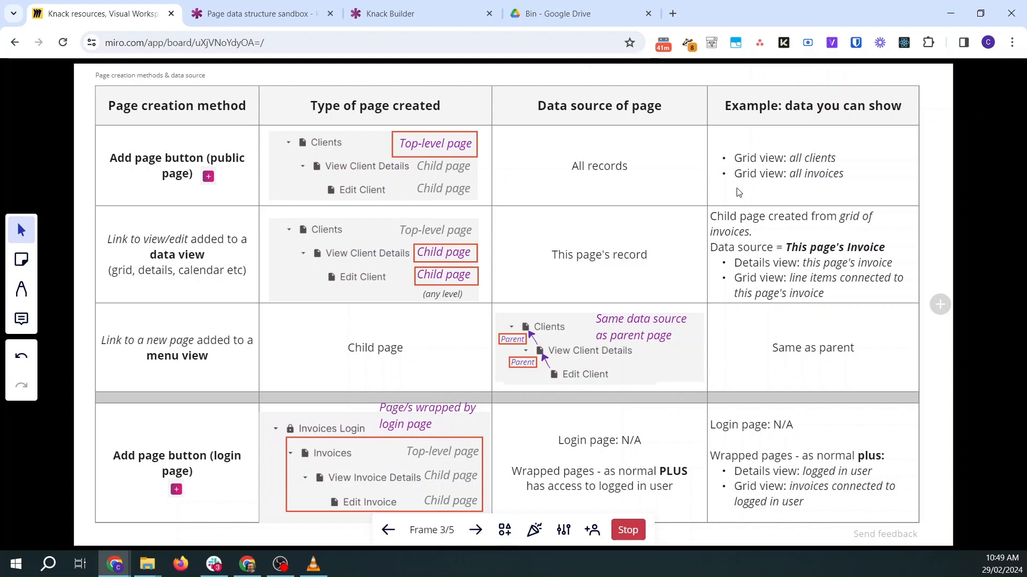
pyautogui.click(229, 6)
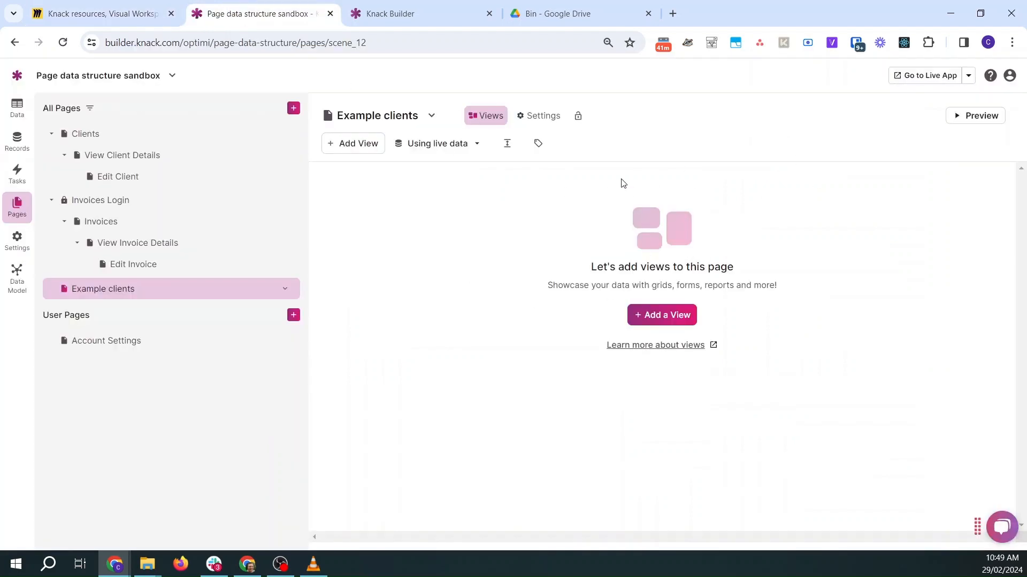
pyautogui.click(542, 117)
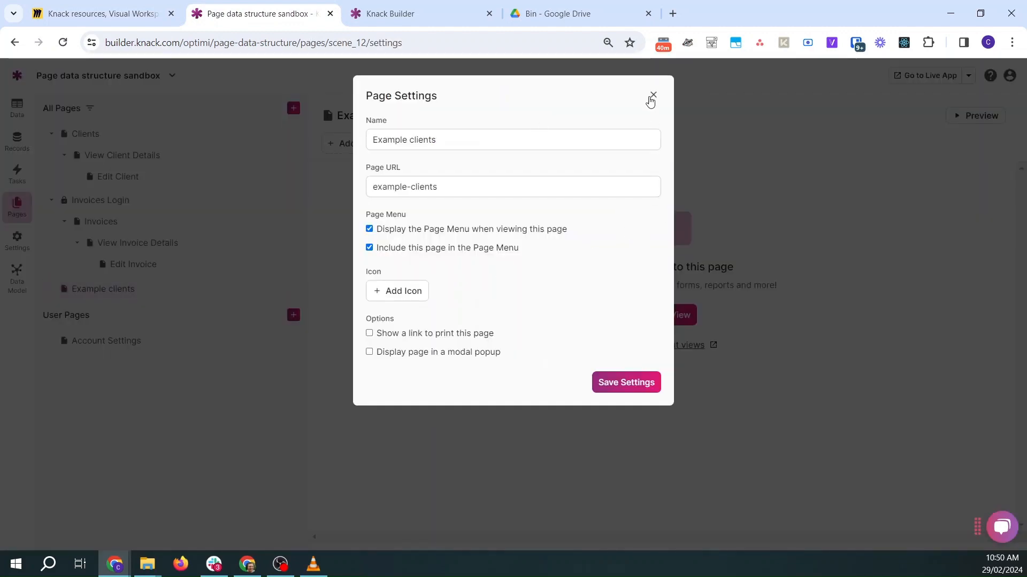
pyautogui.click(652, 96)
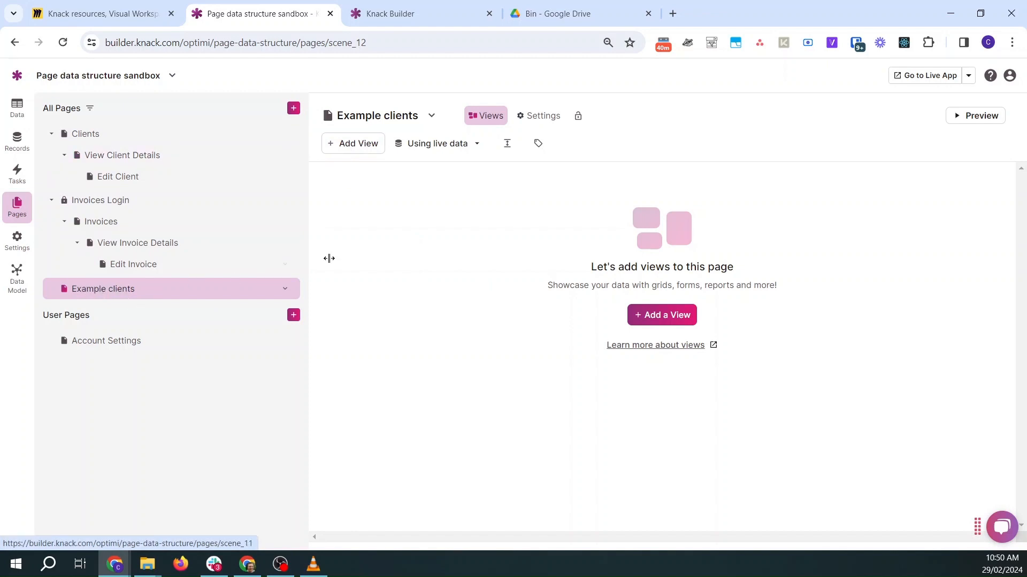
# Preview a form view that inserts new Clients on the Example clients page, and discard it.
pyautogui.click(363, 150)
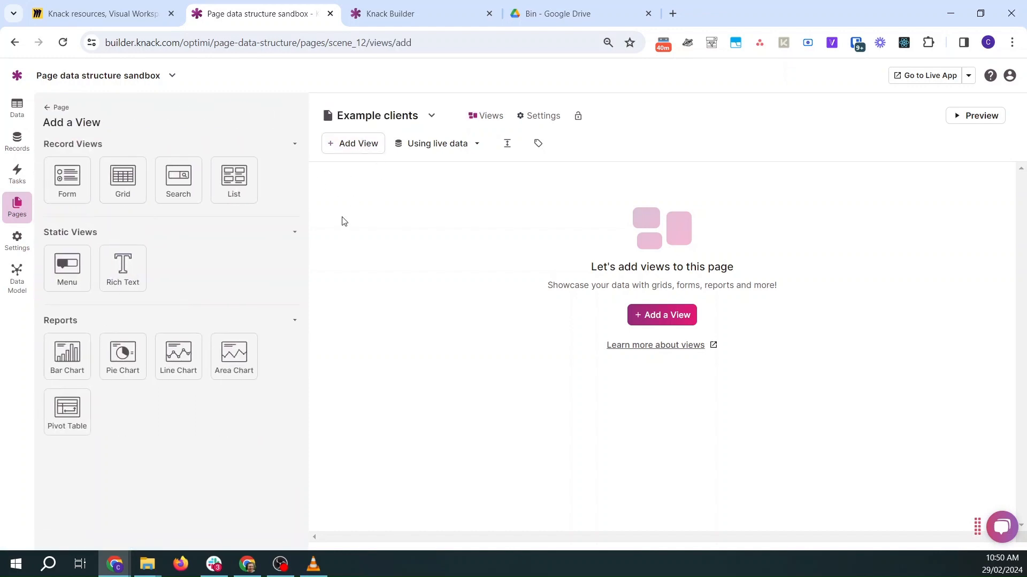
pyautogui.click(77, 177)
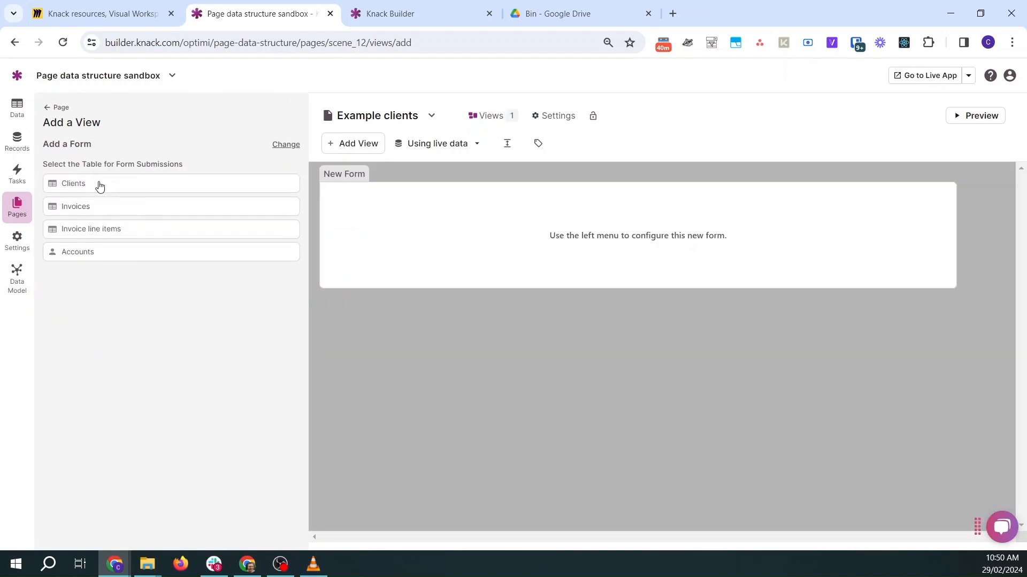
pyautogui.click(99, 186)
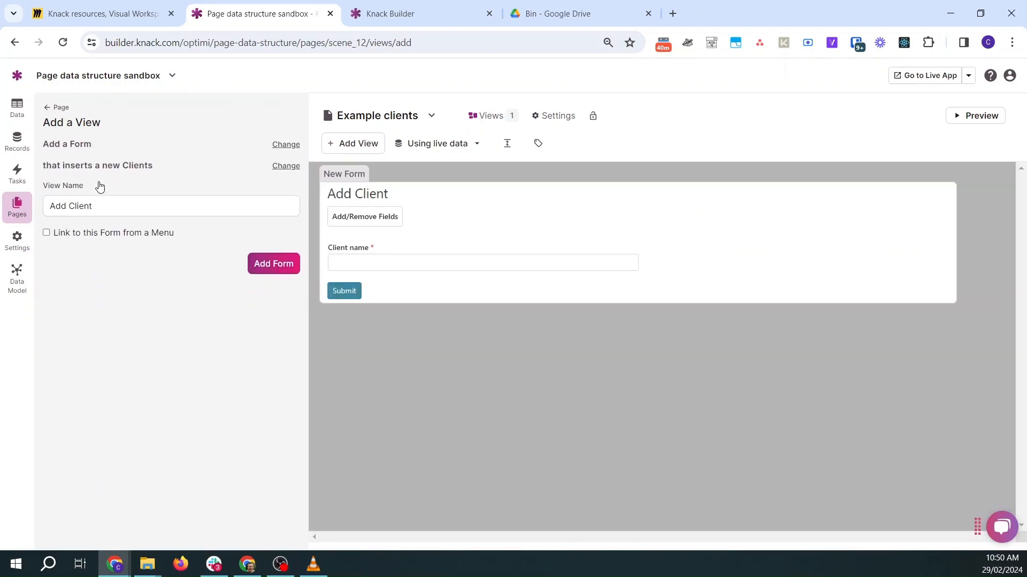
pyautogui.click(49, 110)
pyautogui.click(461, 160)
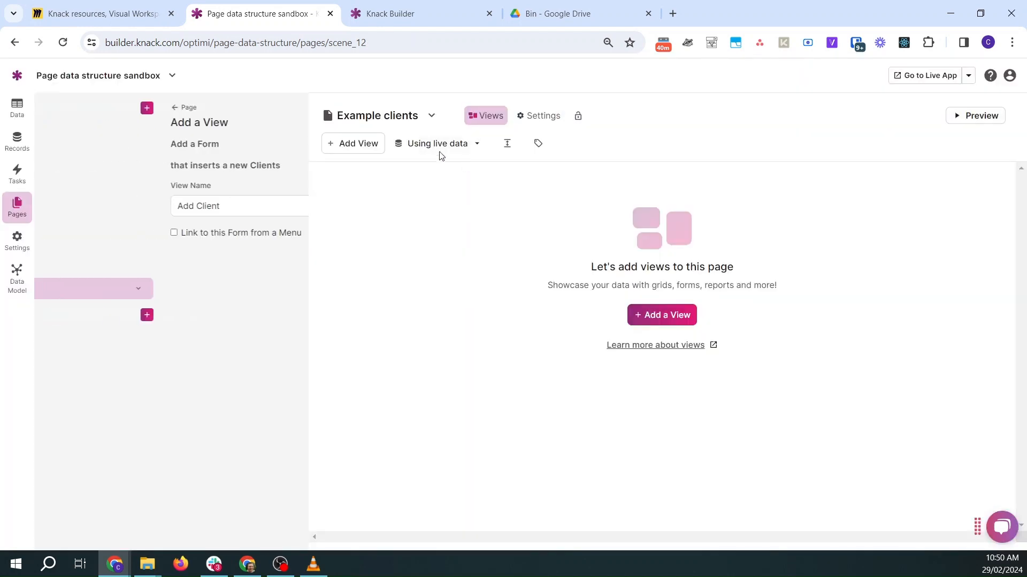
# Configure a grid view displaying Clients on the Example clients page, and discard it.
pyautogui.click(357, 144)
pyautogui.click(124, 182)
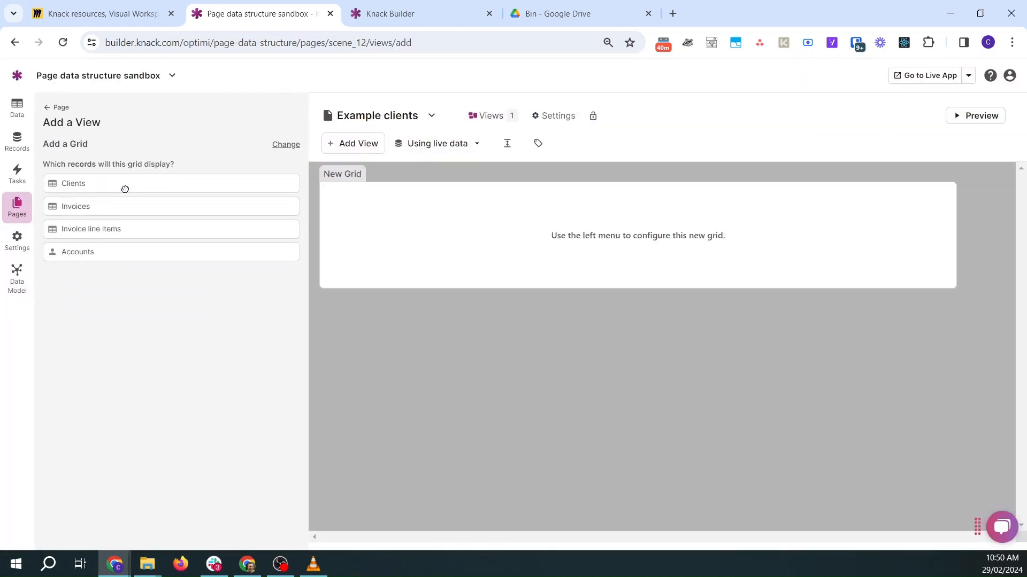
pyautogui.click(97, 186)
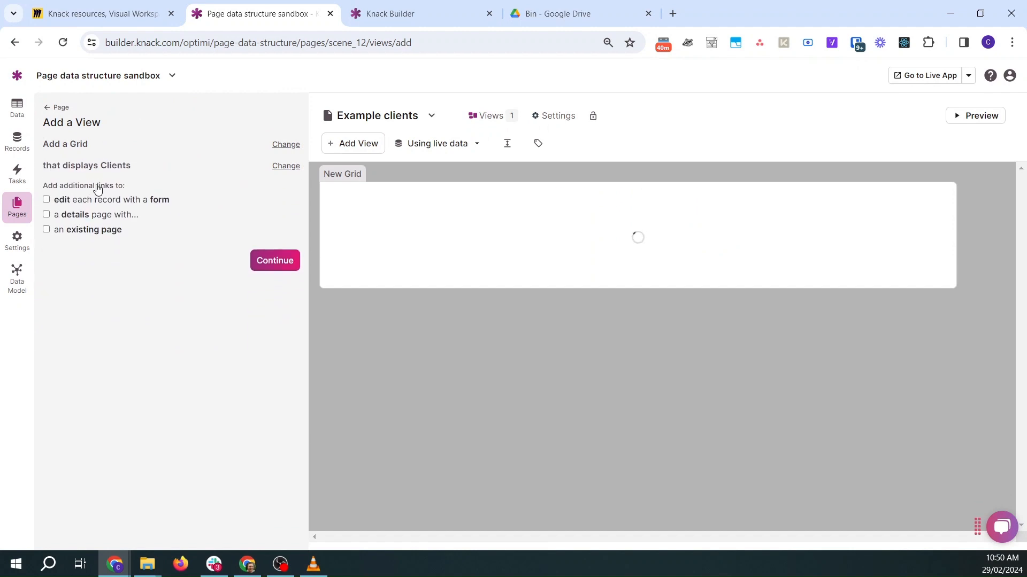
pyautogui.click(49, 111)
pyautogui.click(465, 161)
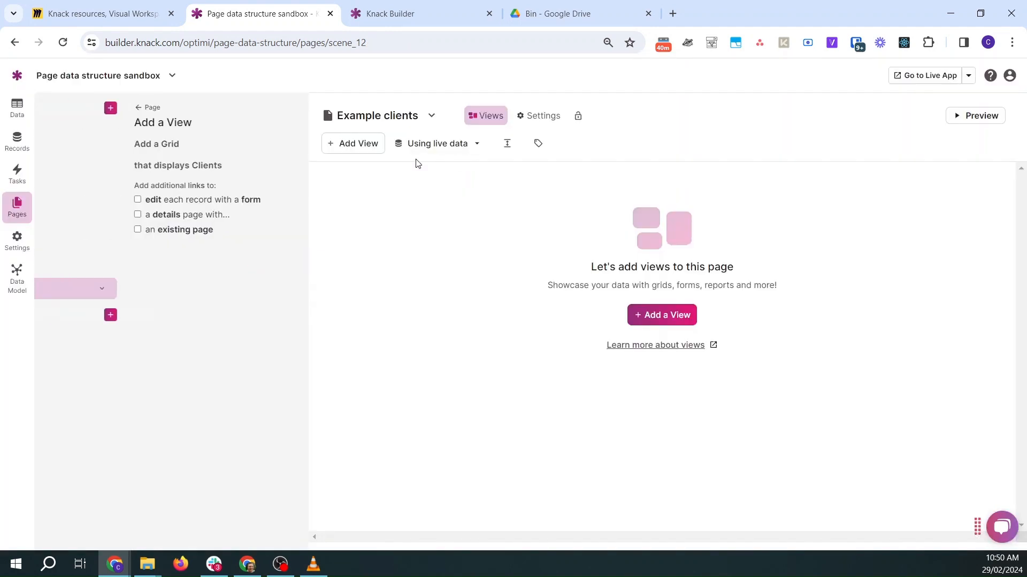
# Preview a grid view displaying Invoices on the Example clients page, and discard it.
pyautogui.click(351, 145)
pyautogui.click(124, 184)
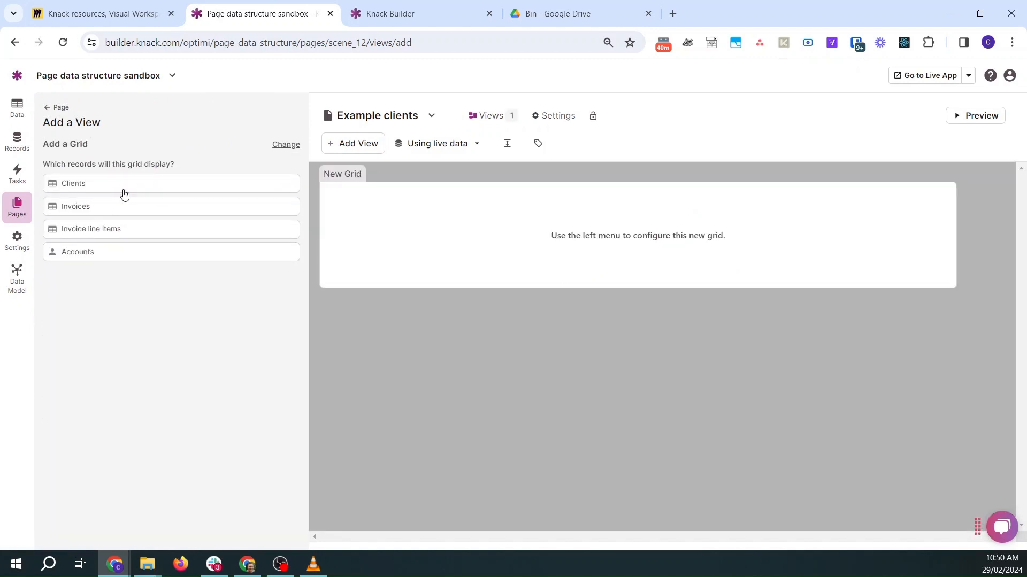
pyautogui.click(100, 211)
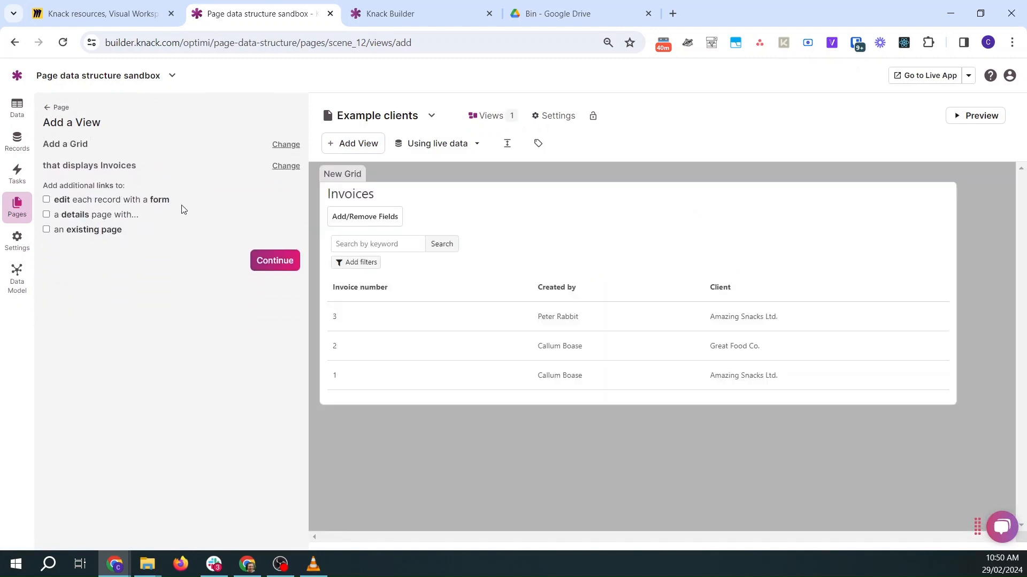
pyautogui.click(50, 109)
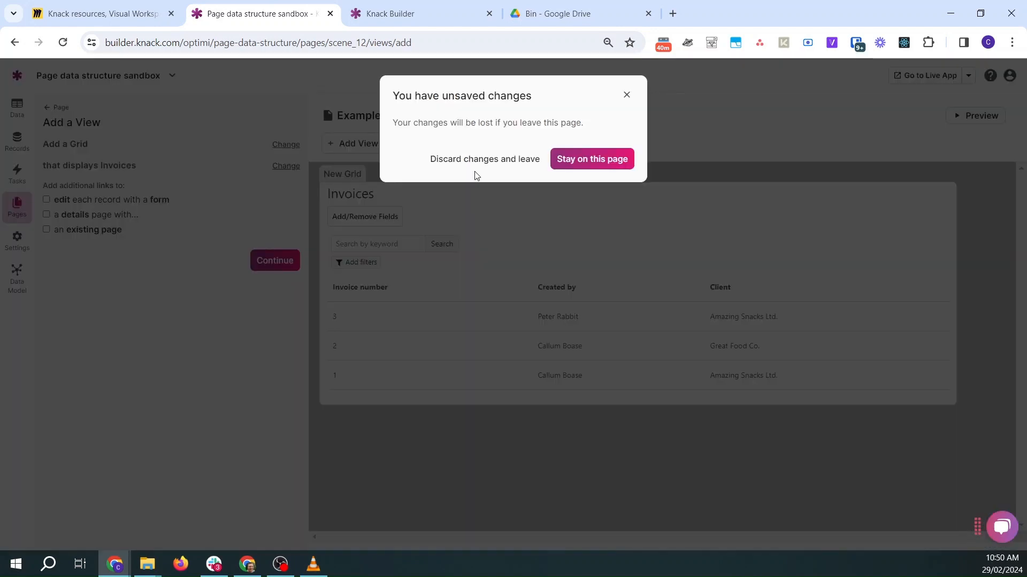
pyautogui.click(464, 159)
# Preview a form view that inserts new Invoices on the Example clients page, and return to the view type choices.
pyautogui.click(351, 146)
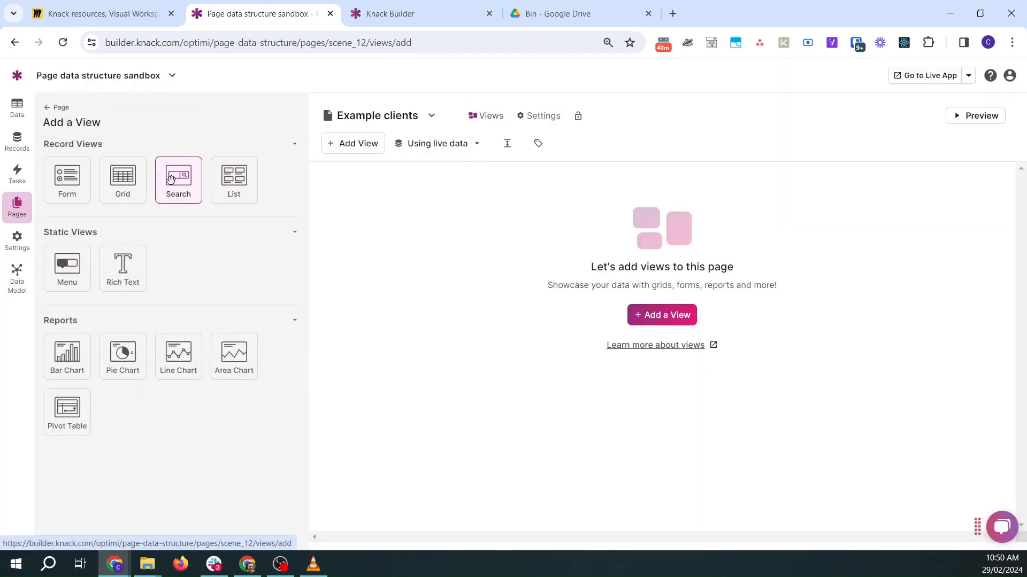
pyautogui.click(80, 182)
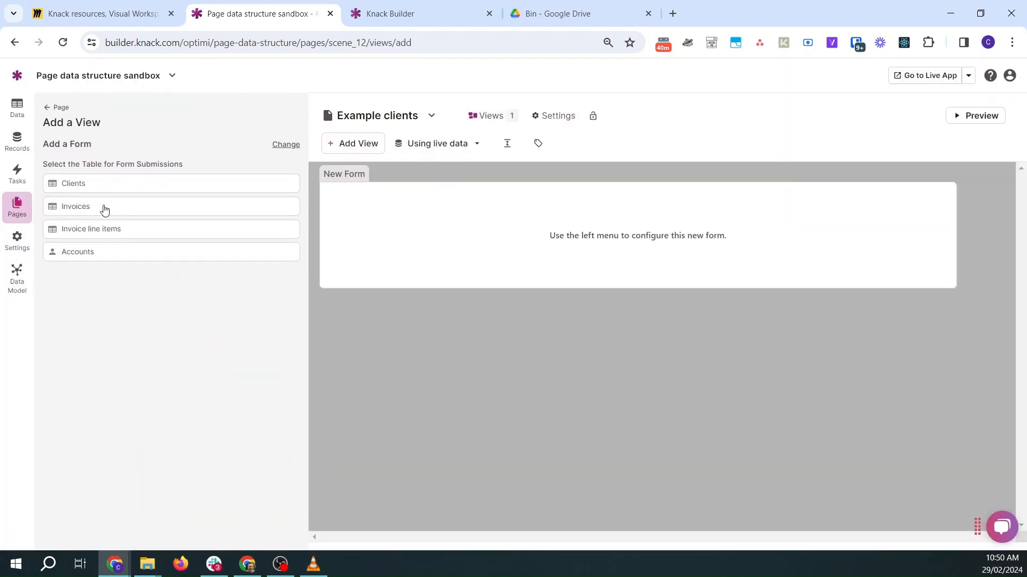
pyautogui.click(103, 207)
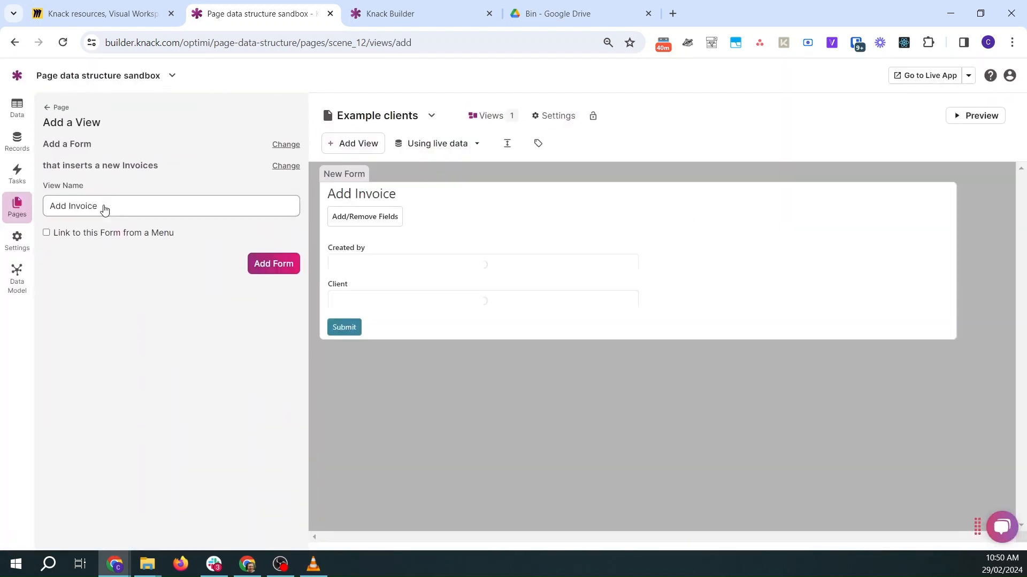
pyautogui.click(292, 145)
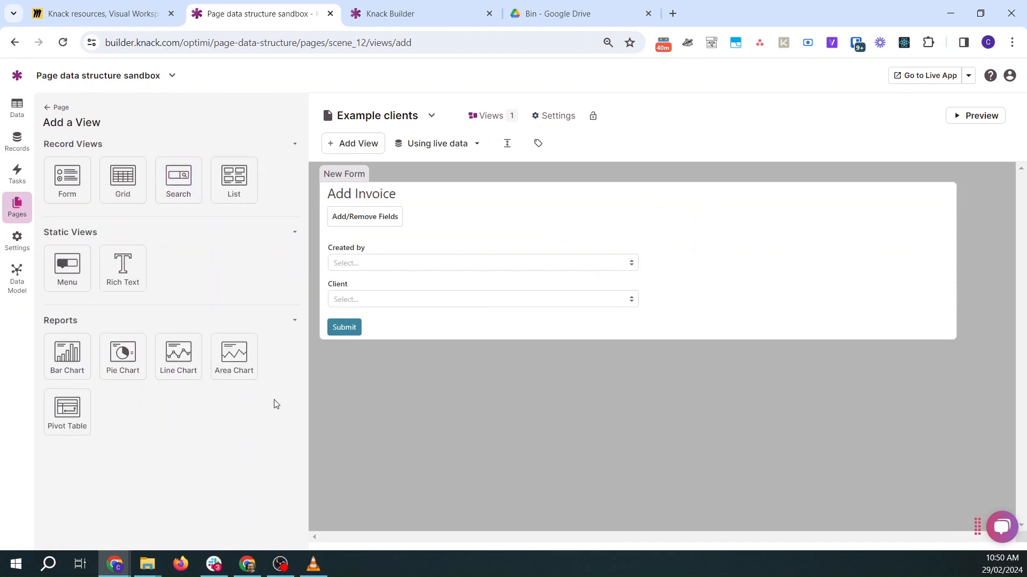
# Start a new grid view, compare its record choices with the Miro table of page creation methods, and discard the unfinished grid in Knack.
pyautogui.click(116, 197)
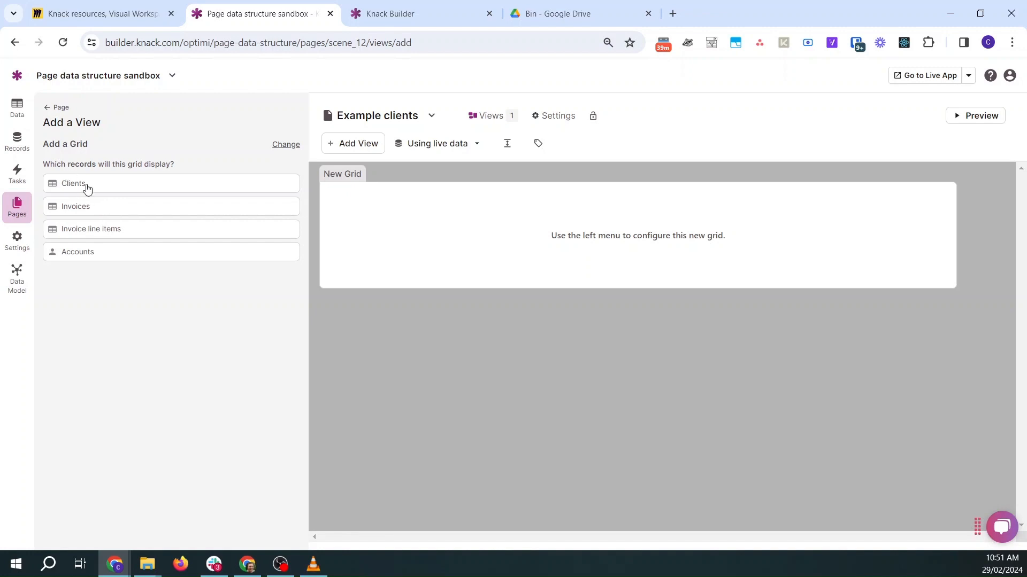
pyautogui.click(114, 5)
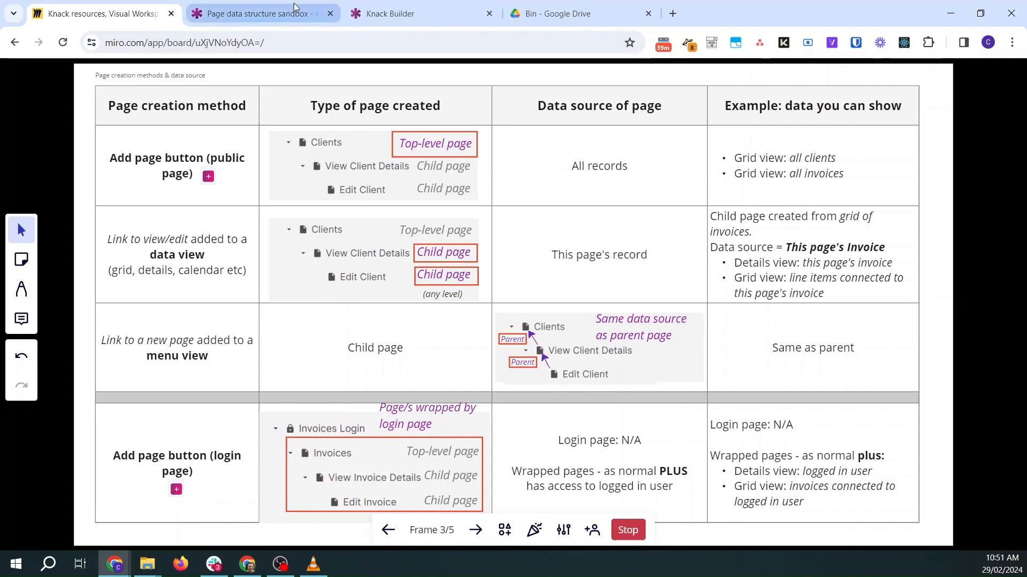
pyautogui.click(257, 14)
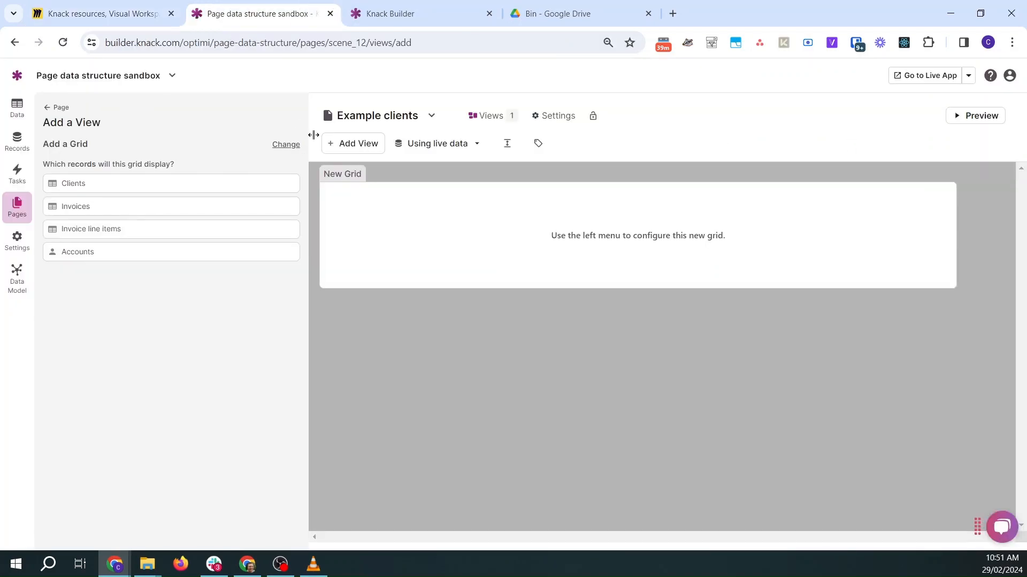
pyautogui.click(47, 107)
pyautogui.click(461, 160)
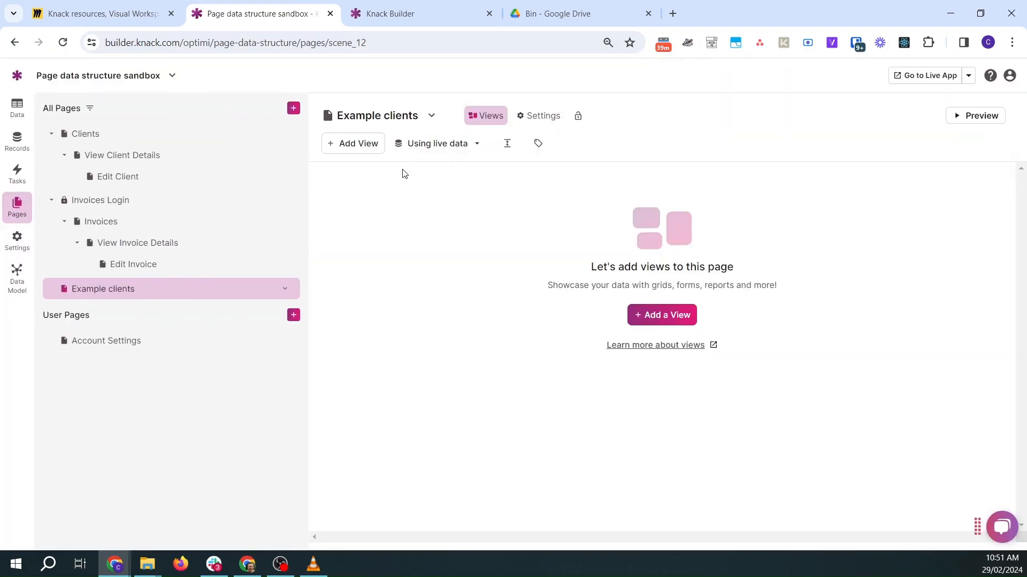
# Add a grid view displaying Clients, with no links to child pages, to the Example clients page.
pyautogui.click(367, 144)
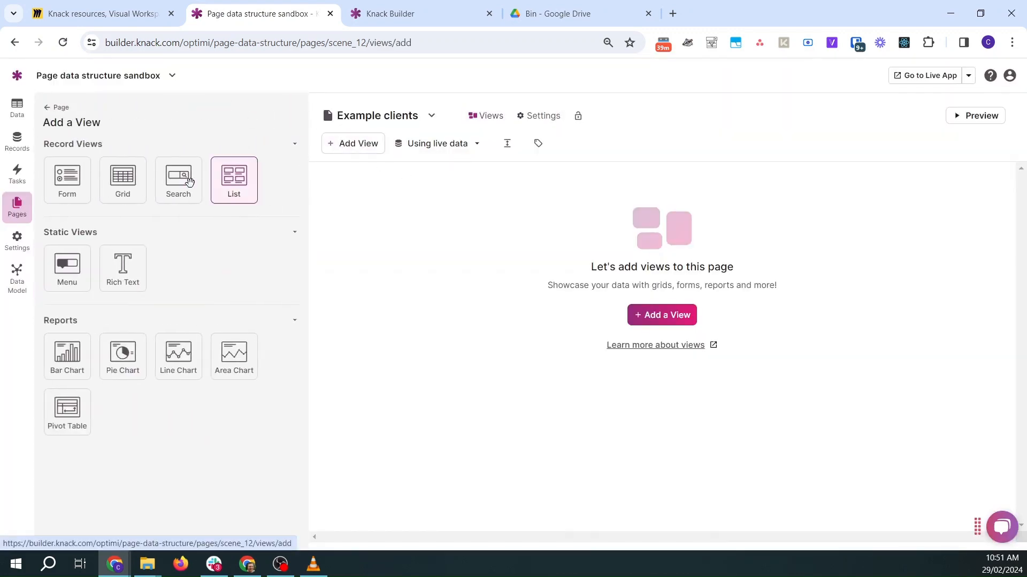
pyautogui.click(118, 181)
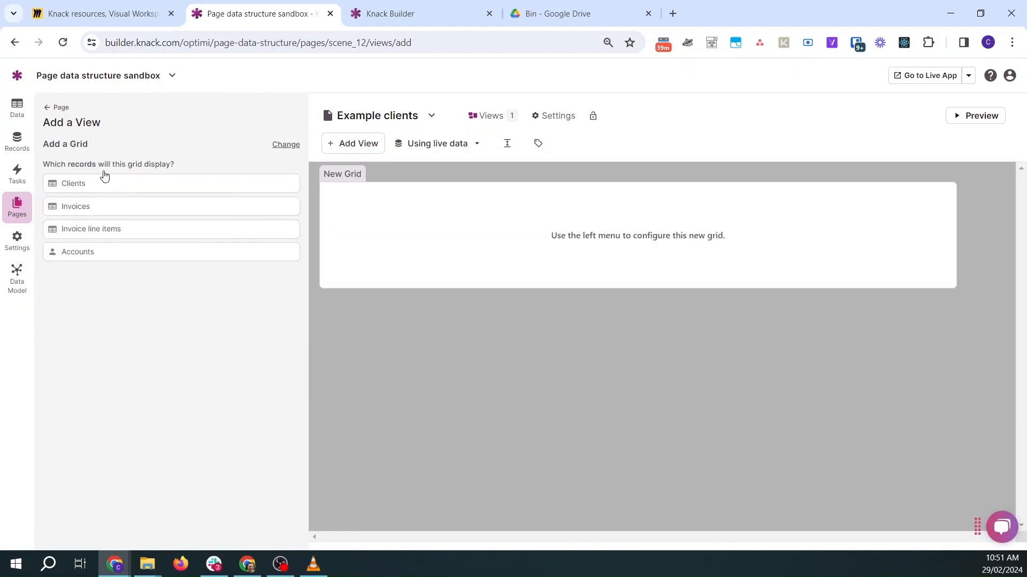
pyautogui.click(89, 185)
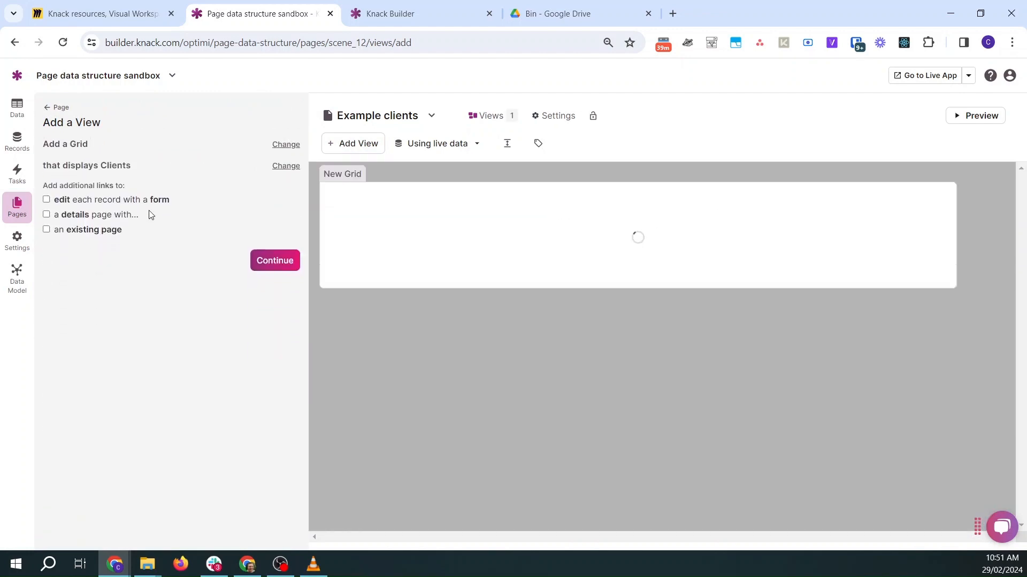
pyautogui.click(276, 263)
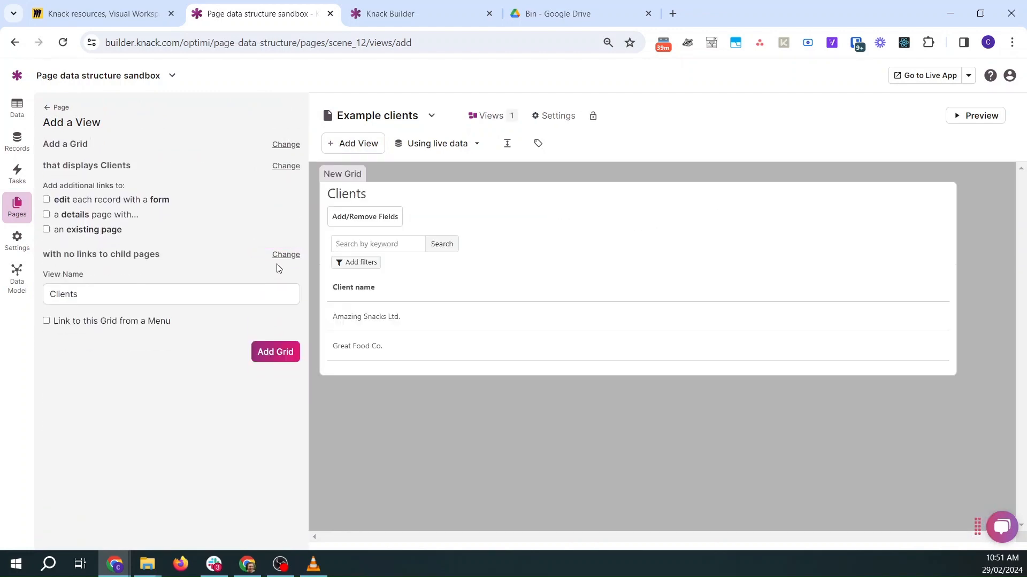
pyautogui.click(273, 285)
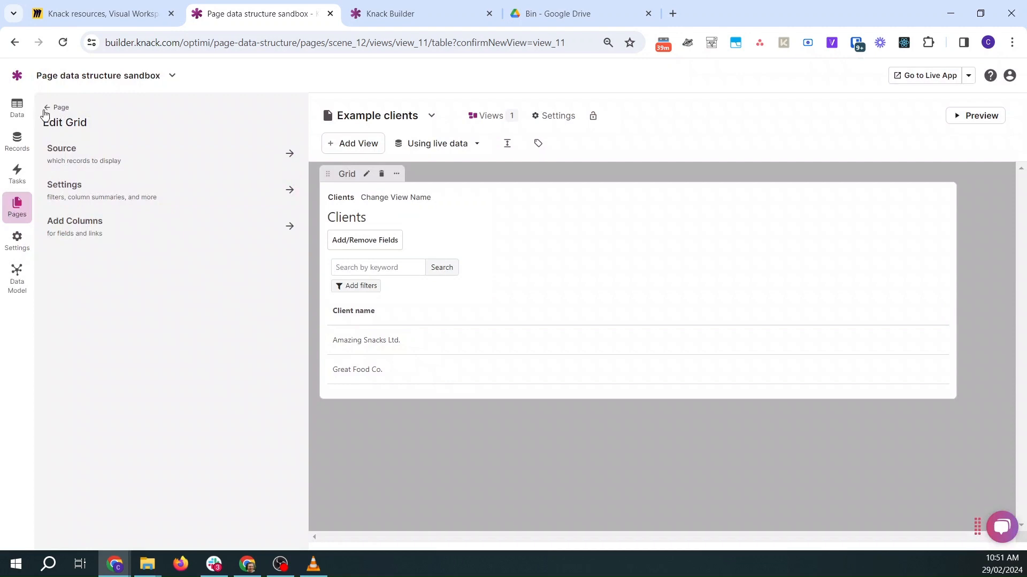
pyautogui.click(47, 107)
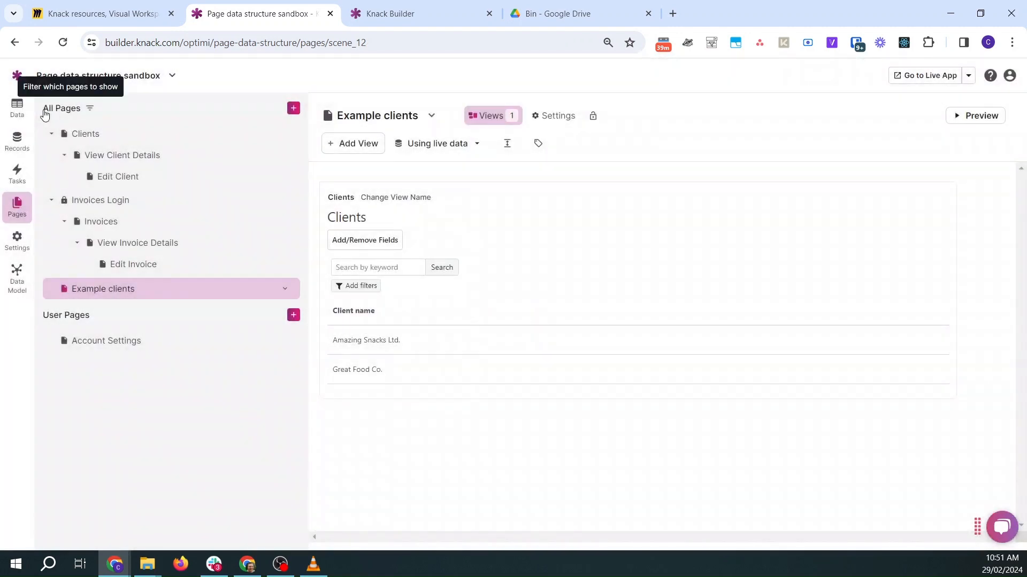
# Check the Miro table's public page method, and add a public page named New Page in Knack.
pyautogui.click(49, 5)
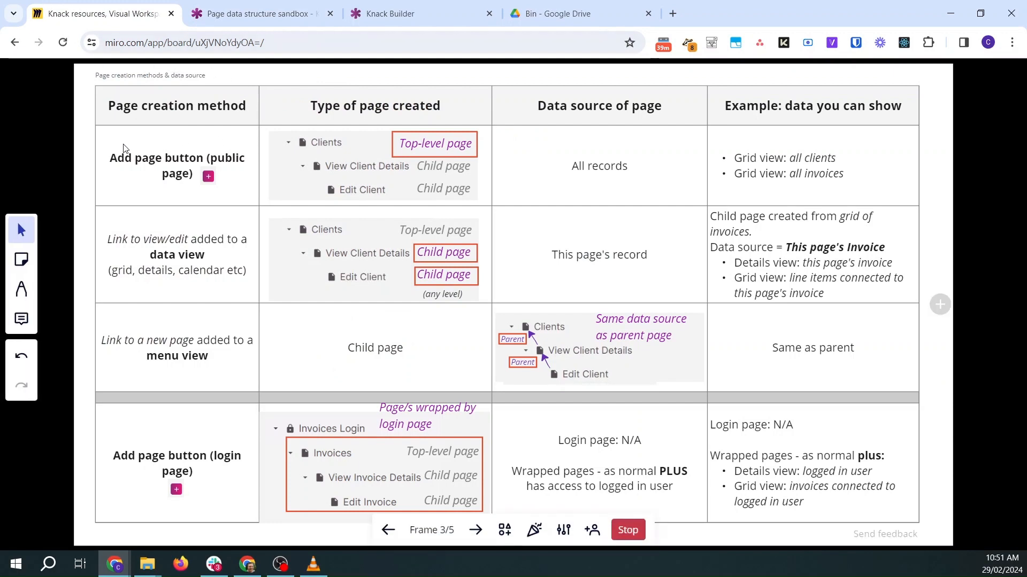
pyautogui.click(273, 10)
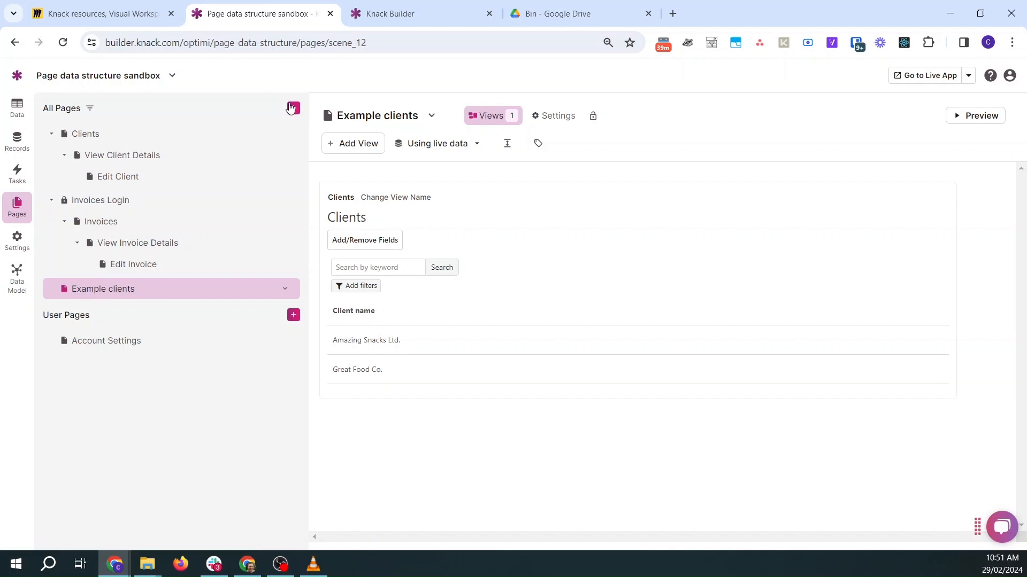
pyautogui.click(293, 108)
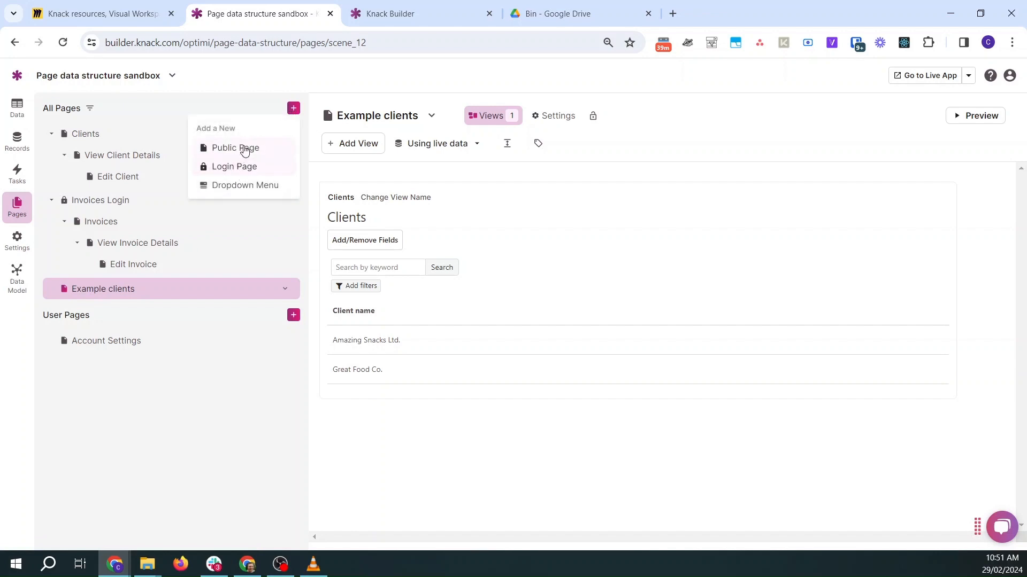
pyautogui.click(230, 149)
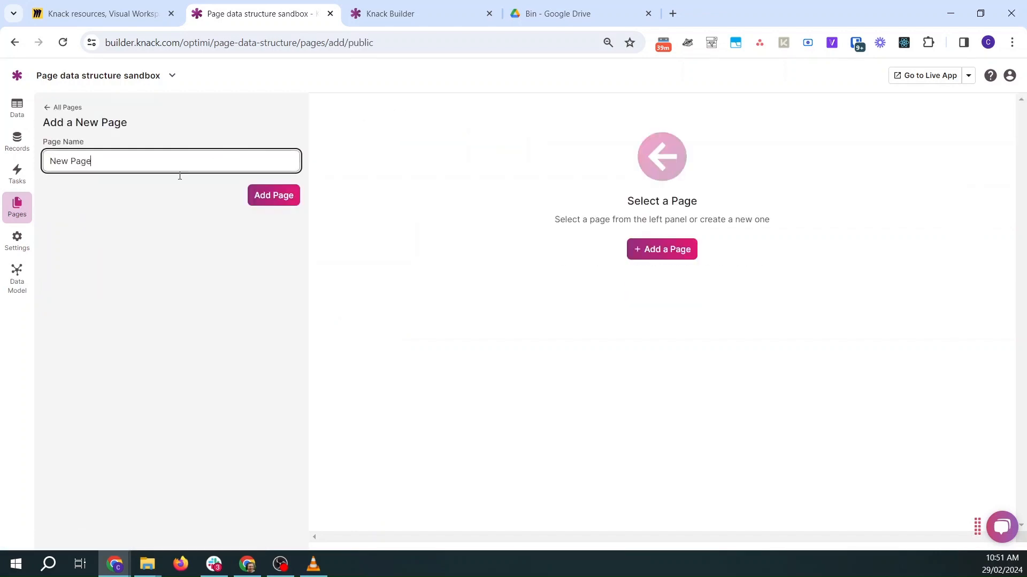
pyautogui.click(262, 204)
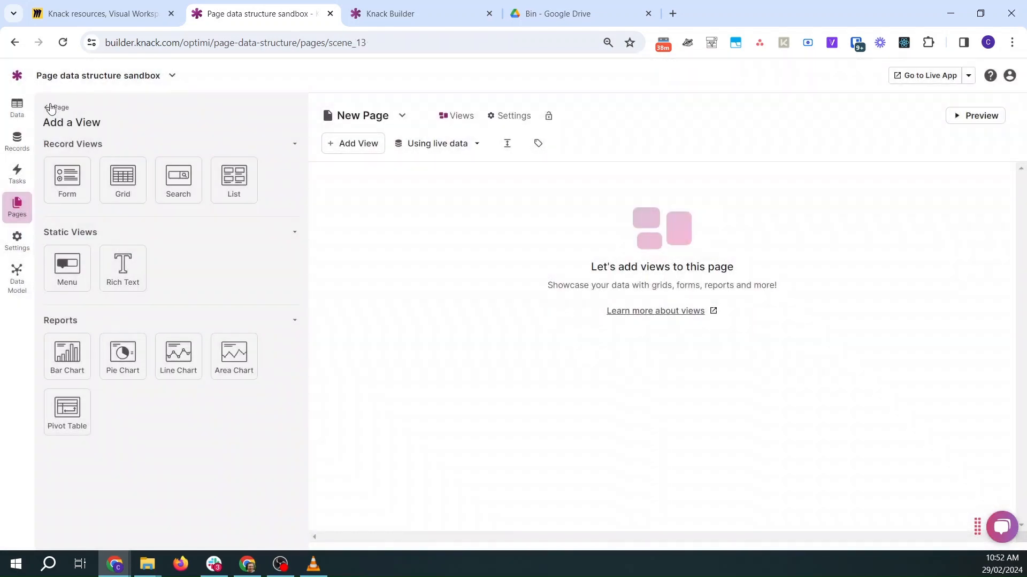
pyautogui.click(51, 107)
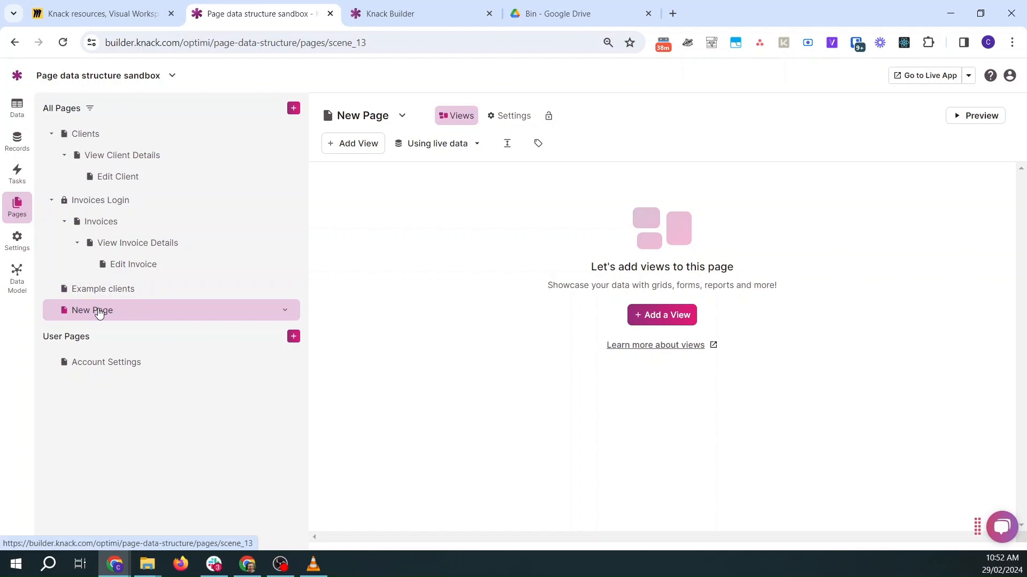
# Delete the page named New Page and reopen the Example clients page.
pyautogui.click(285, 310)
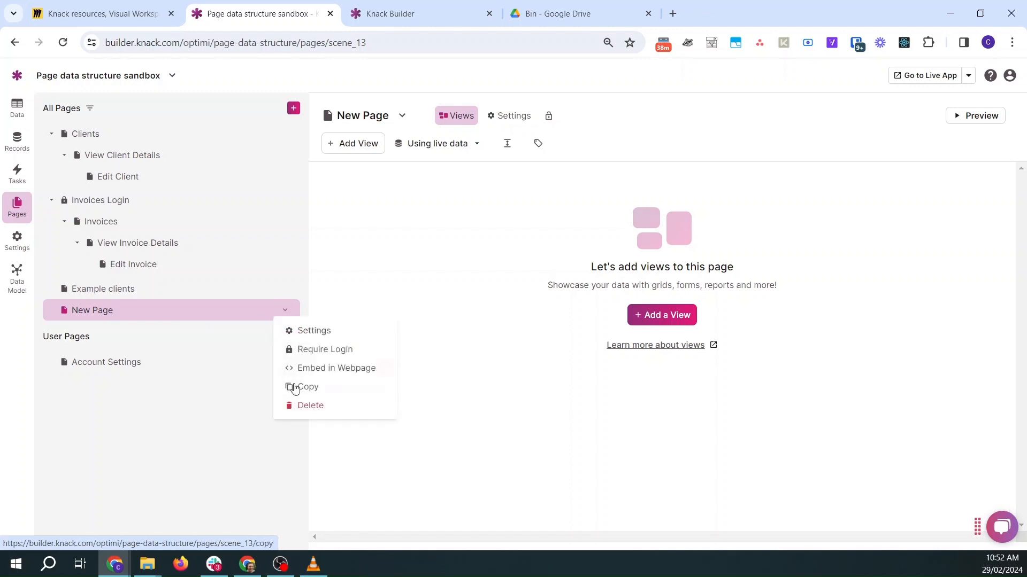
pyautogui.click(315, 408)
pyautogui.click(611, 171)
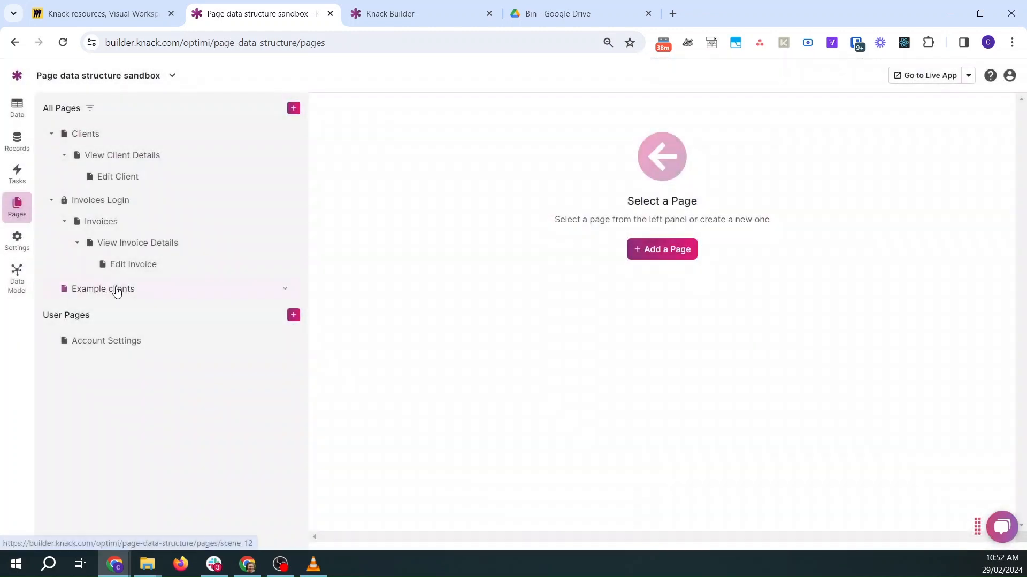
pyautogui.click(116, 292)
# Check the Miro table's row on view/edit links added to a data view, and open the Example clients page's Clients grid for editing in Knack.
pyautogui.click(99, 13)
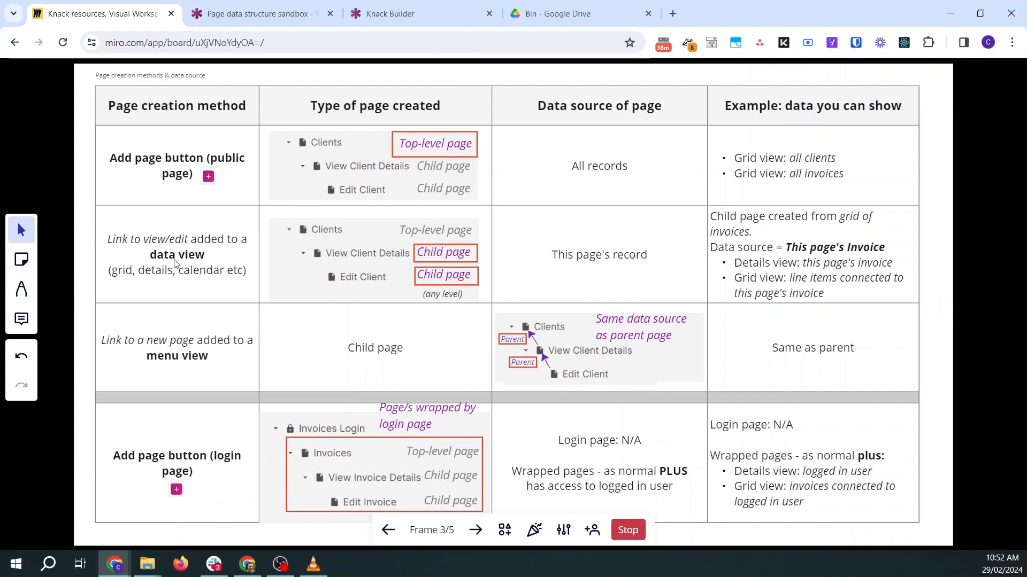
pyautogui.click(257, 13)
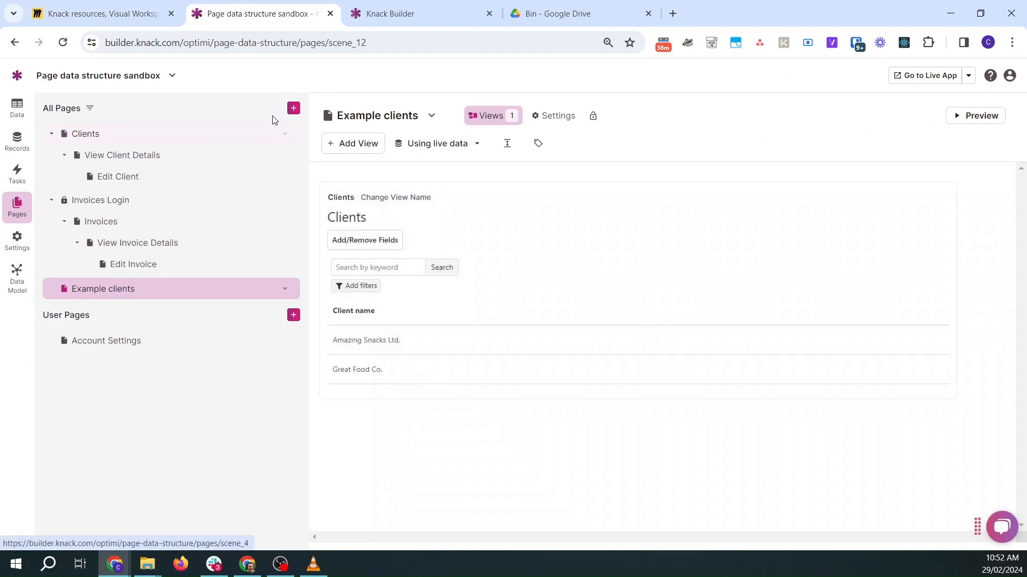
pyautogui.click(533, 258)
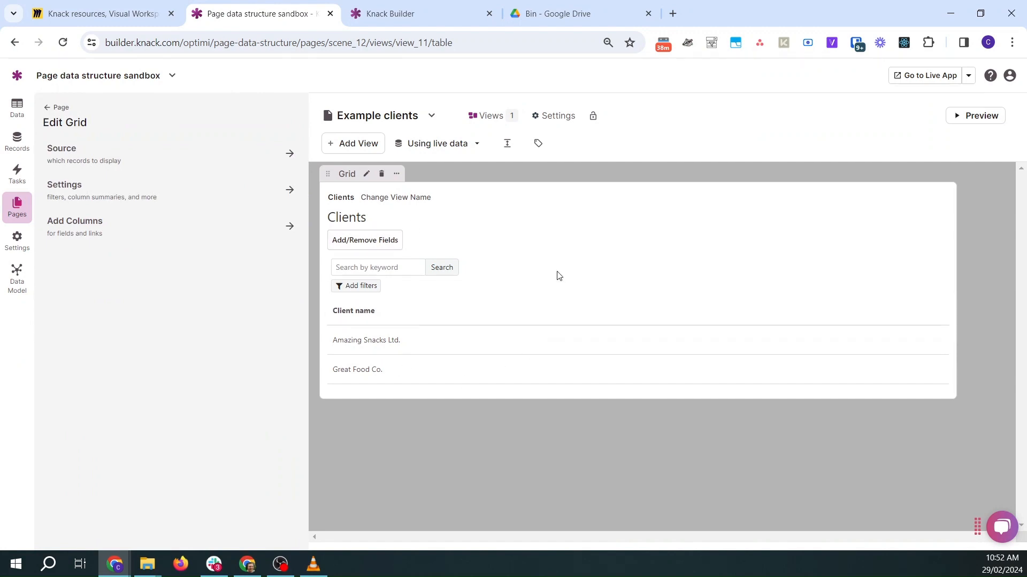
pyautogui.click(54, 14)
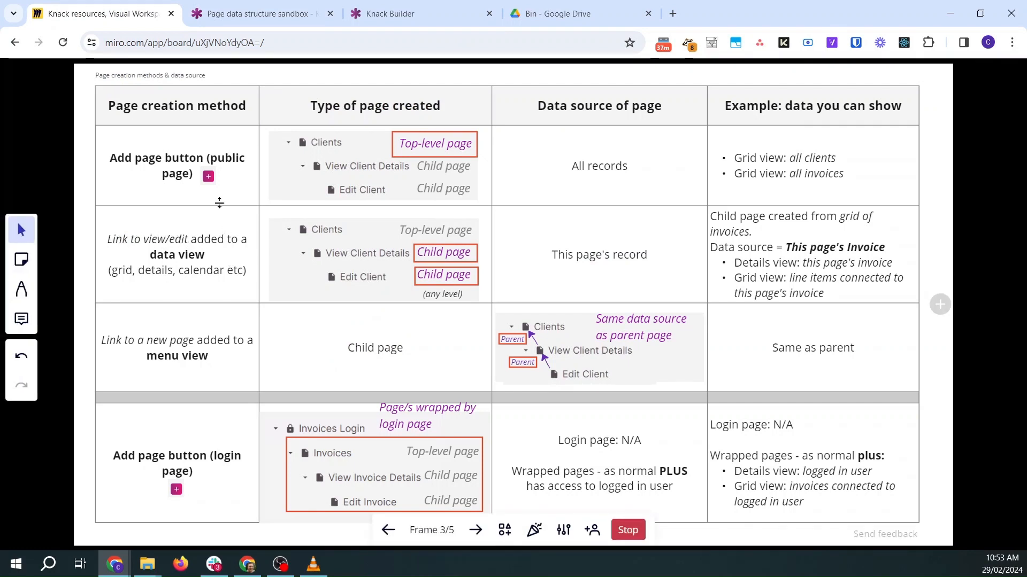
pyautogui.click(225, 14)
# Add a View record details action link column to the Clients grid on the Example clients page, and save it.
pyautogui.click(223, 225)
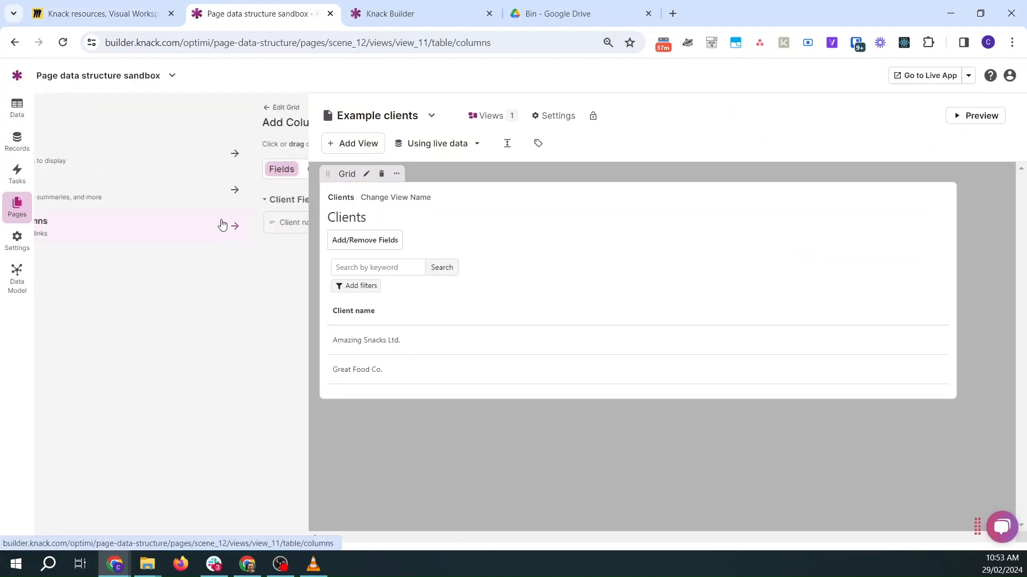
pyautogui.click(170, 169)
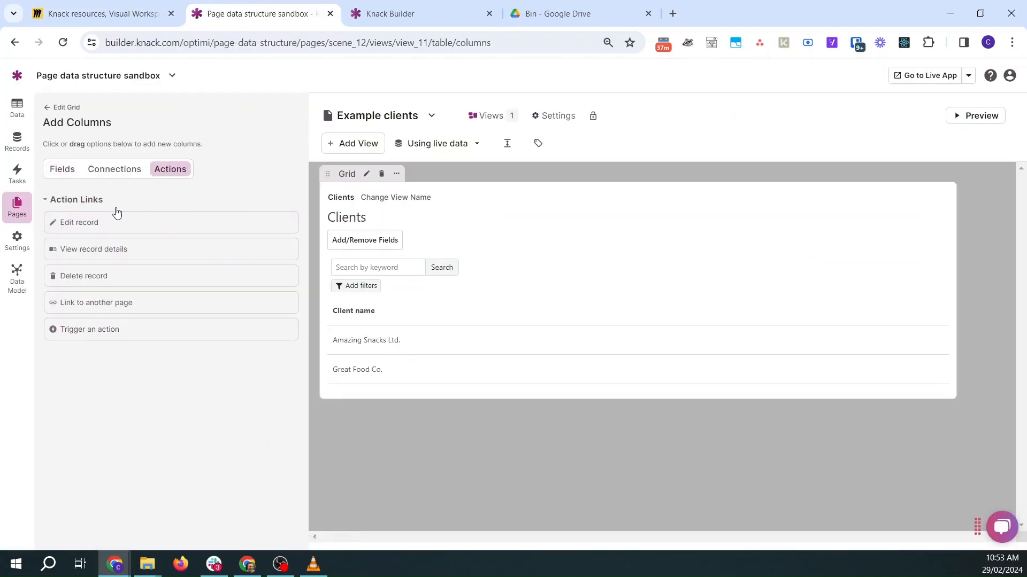
pyautogui.click(94, 248)
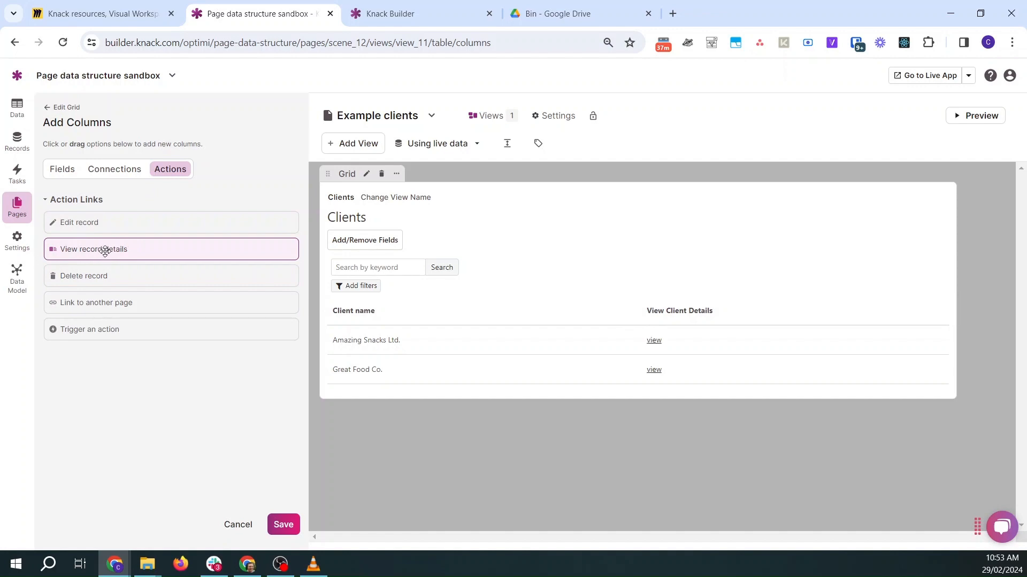
pyautogui.click(113, 15)
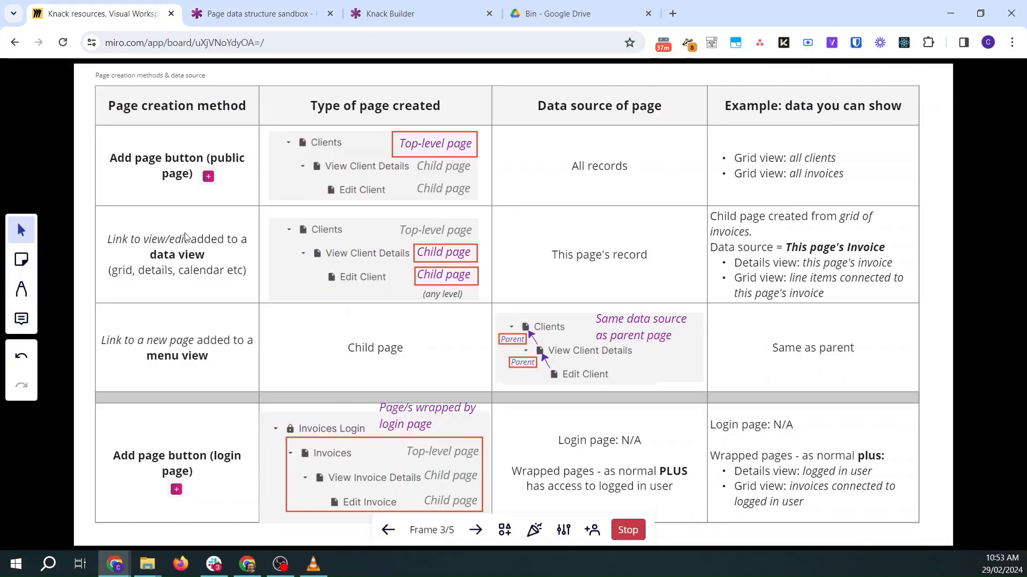
pyautogui.click(257, 13)
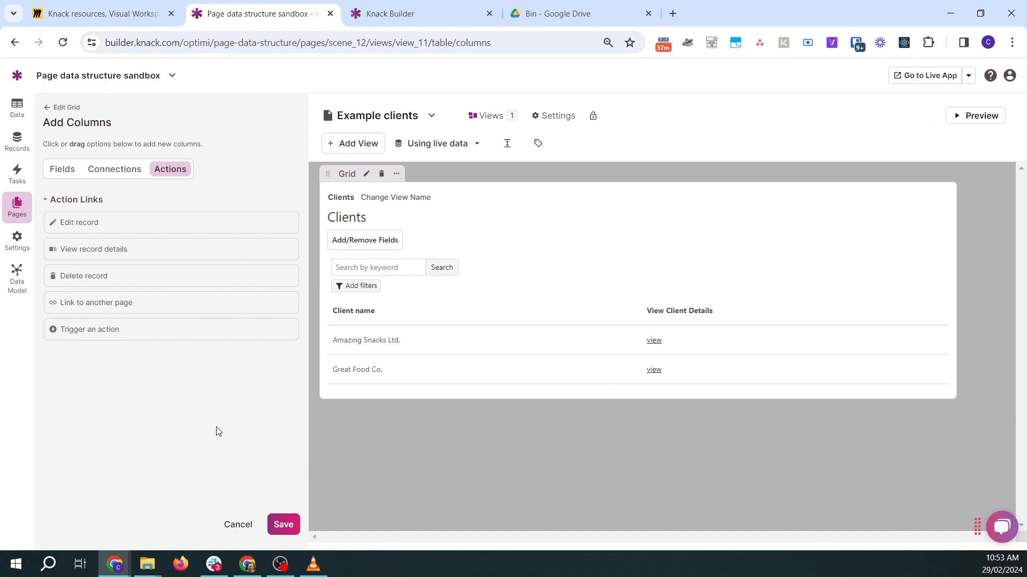
pyautogui.click(283, 525)
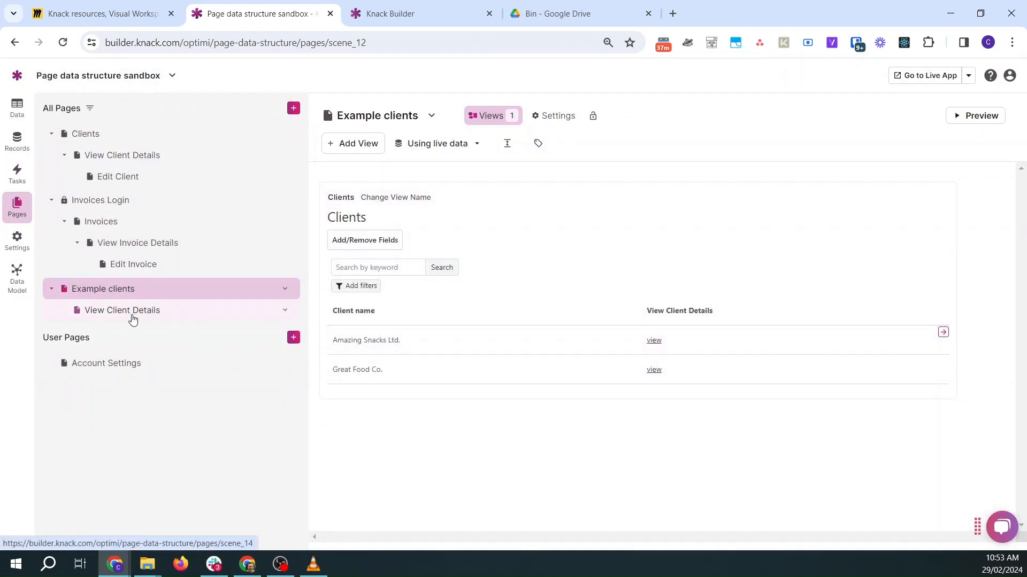
# Open the details view on the View Client Details child page of Example clients and examine which record it displays.
pyautogui.click(133, 320)
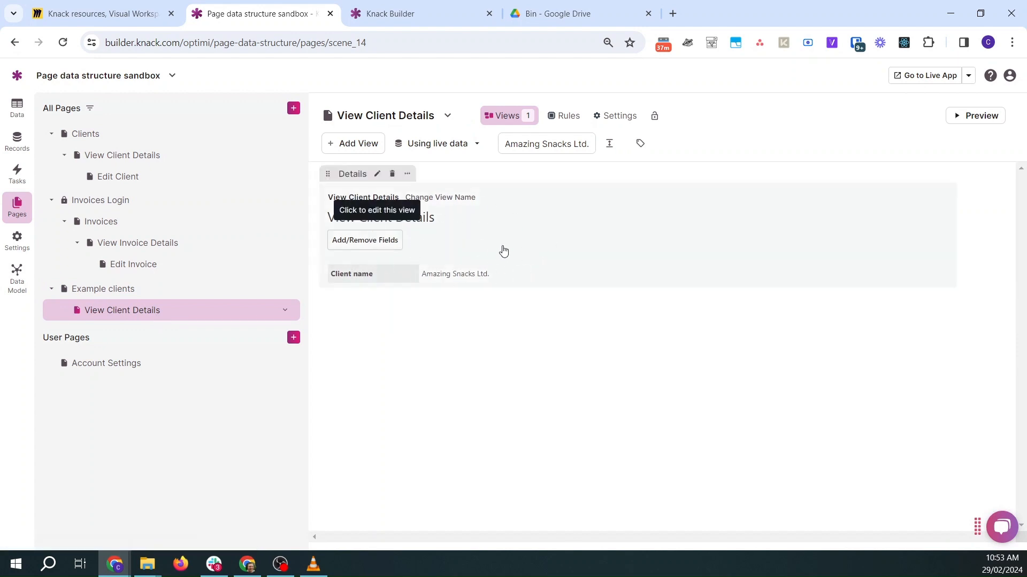
pyautogui.click(577, 219)
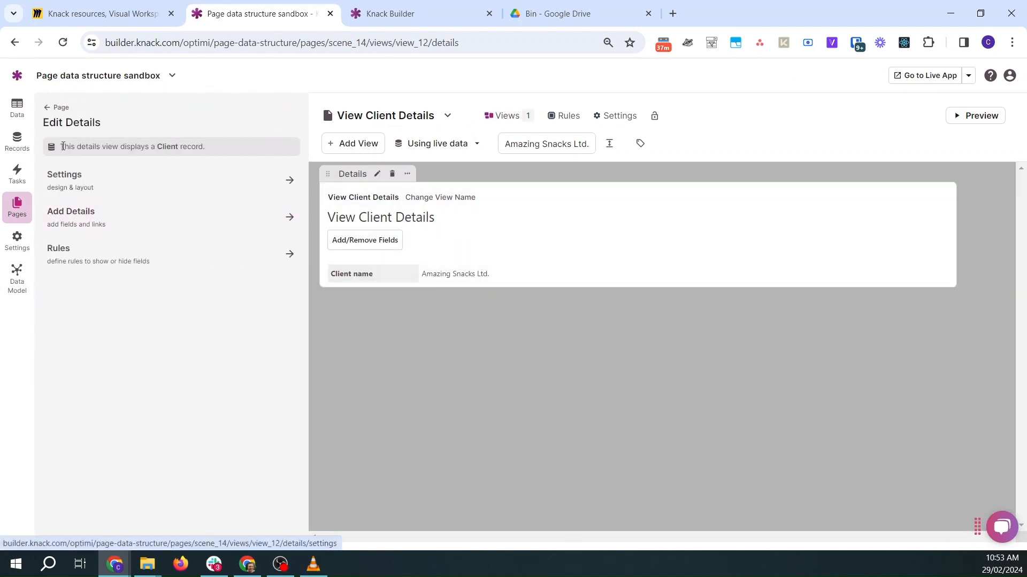
pyautogui.moveTo(61, 146); pyautogui.dragTo(229, 145)
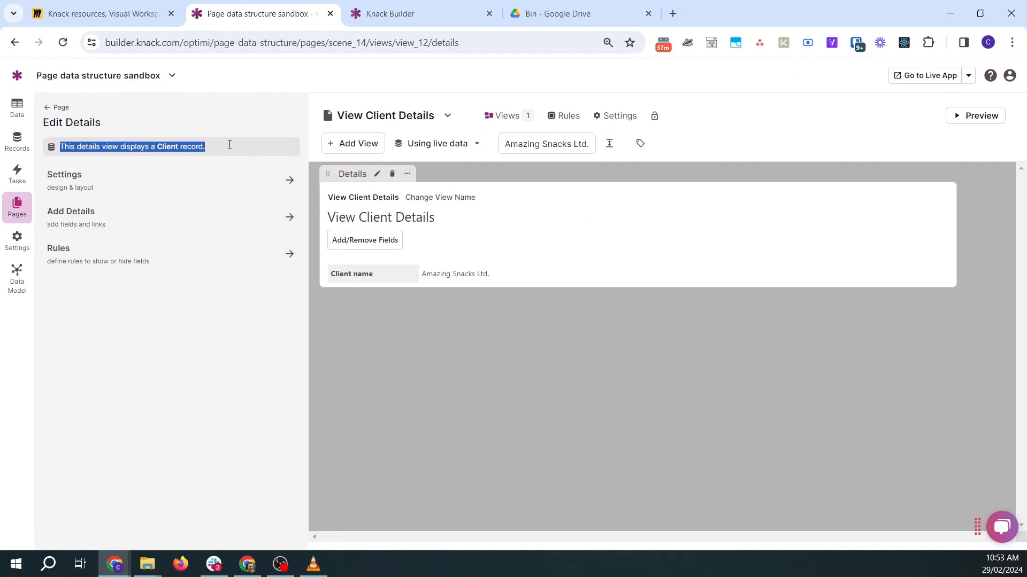
# Check which view types can be added to the Example clients page.
pyautogui.click(46, 107)
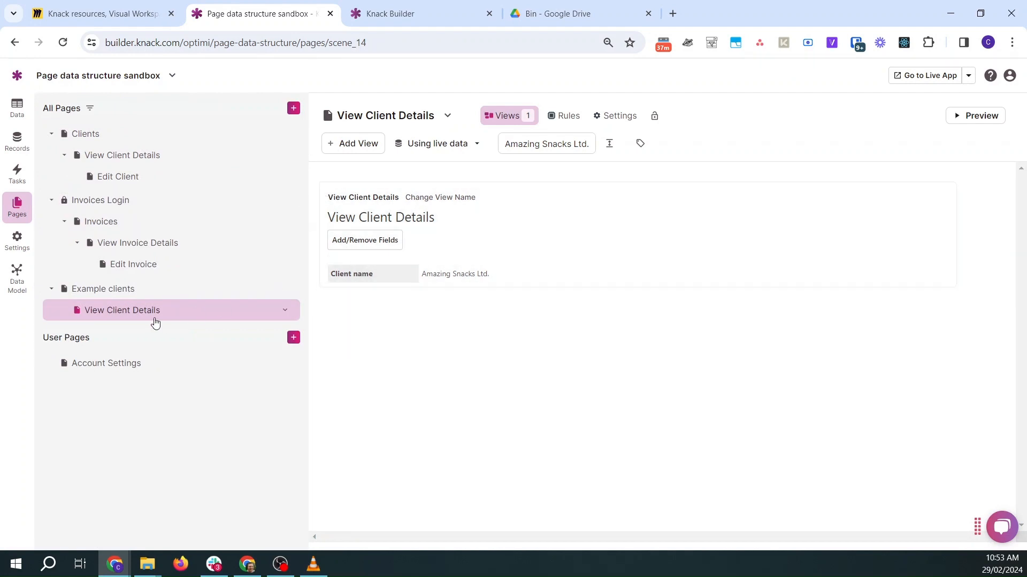
pyautogui.click(110, 297)
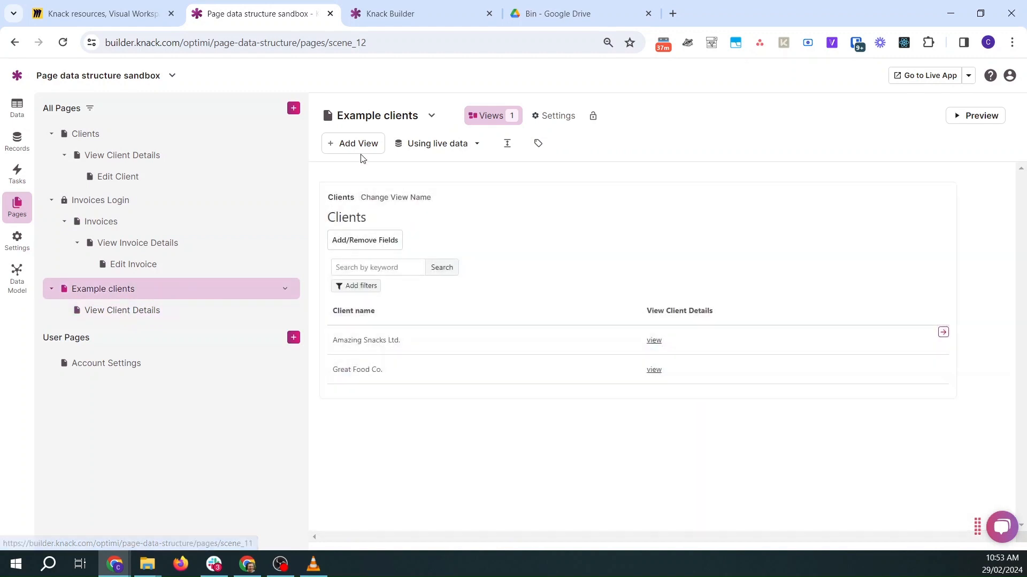
pyautogui.click(362, 144)
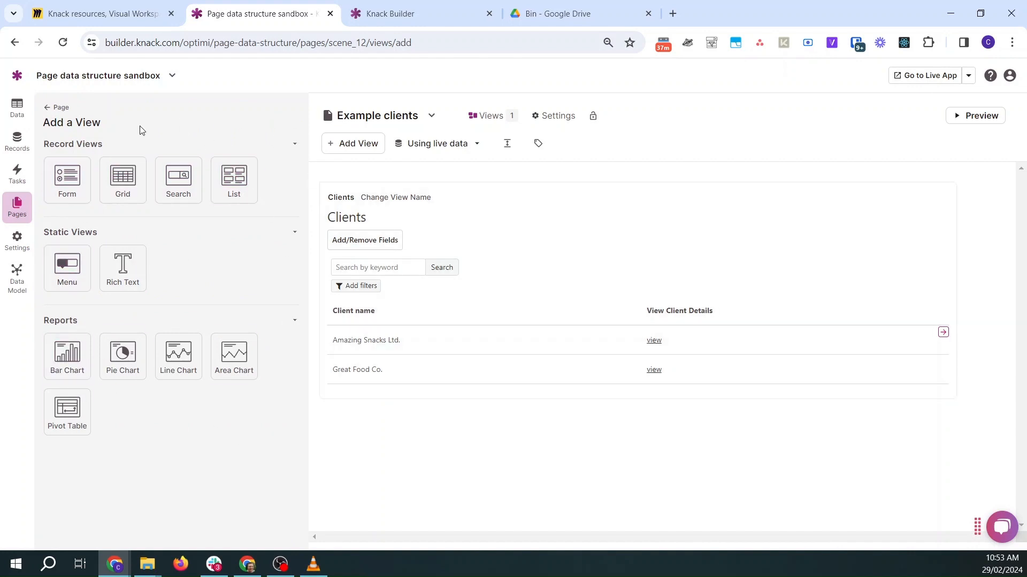
pyautogui.click(54, 108)
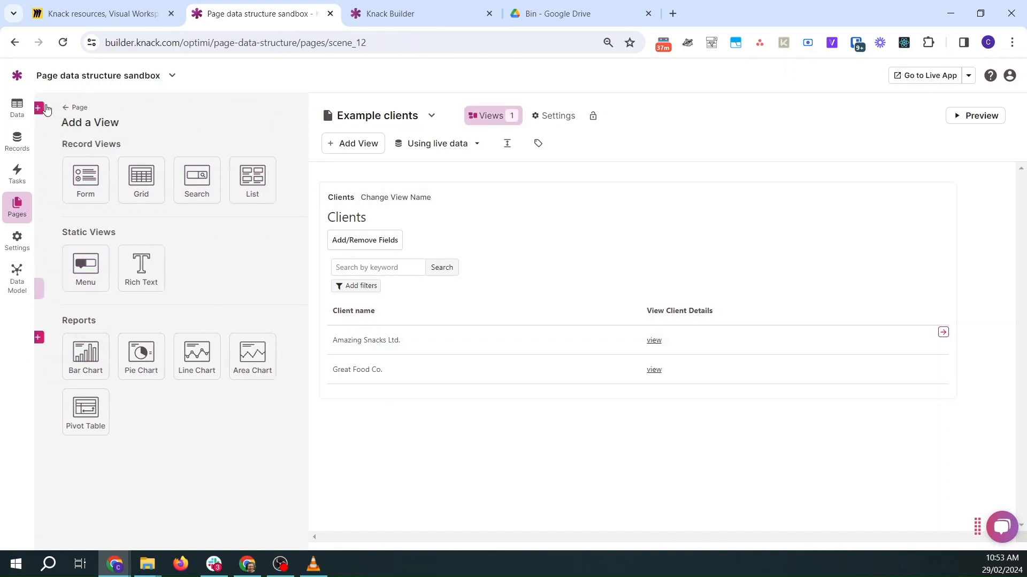
# Try adding a details view that displays the Client to the View Client Details child page of Example clients, and discard it.
pyautogui.click(115, 311)
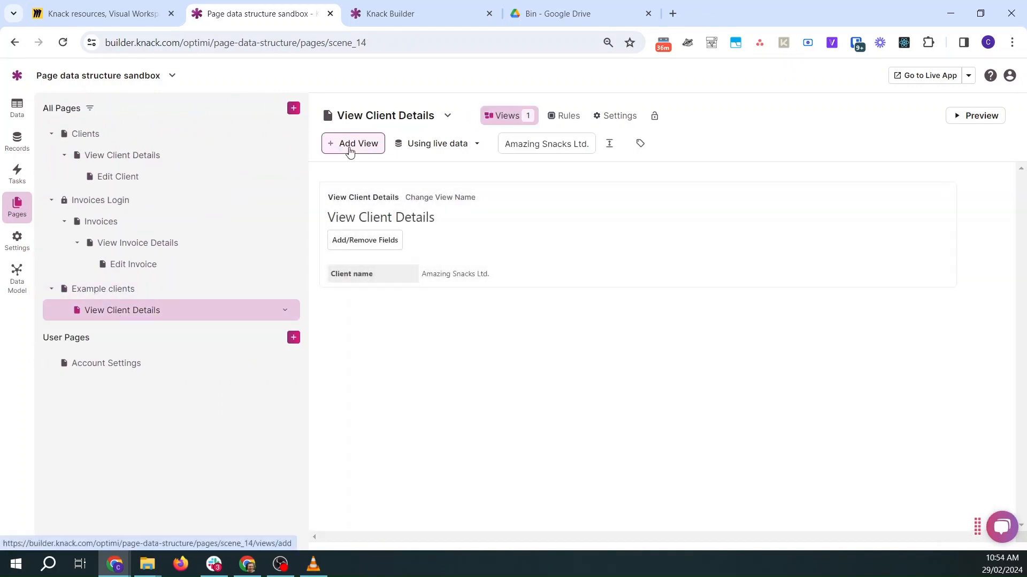
pyautogui.click(351, 144)
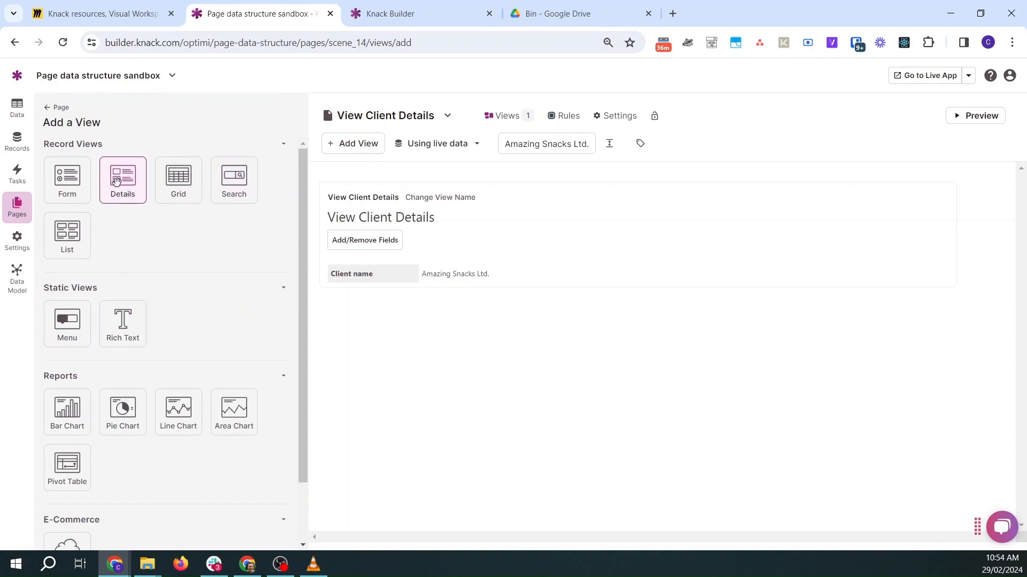
pyautogui.click(126, 186)
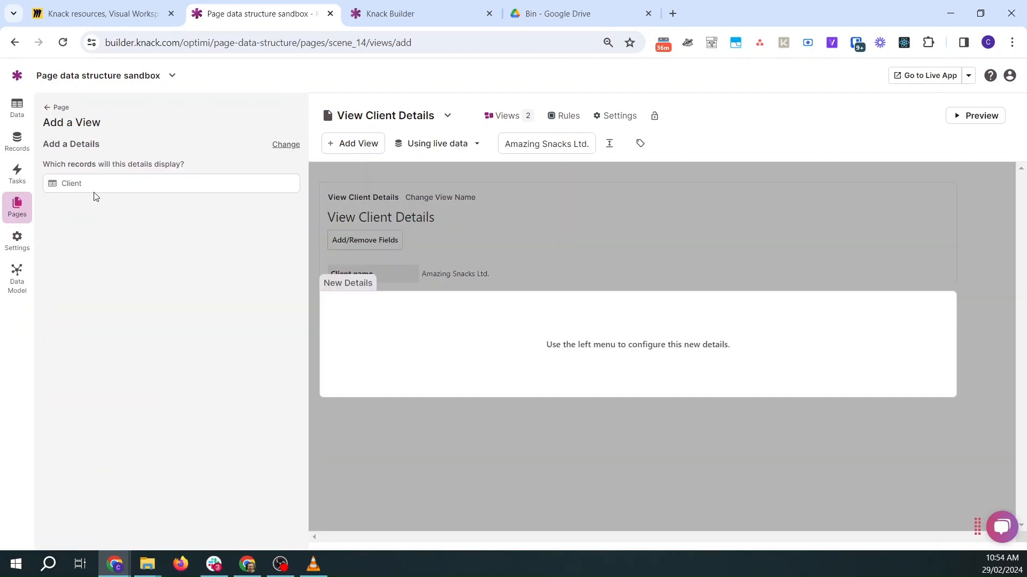
pyautogui.click(80, 188)
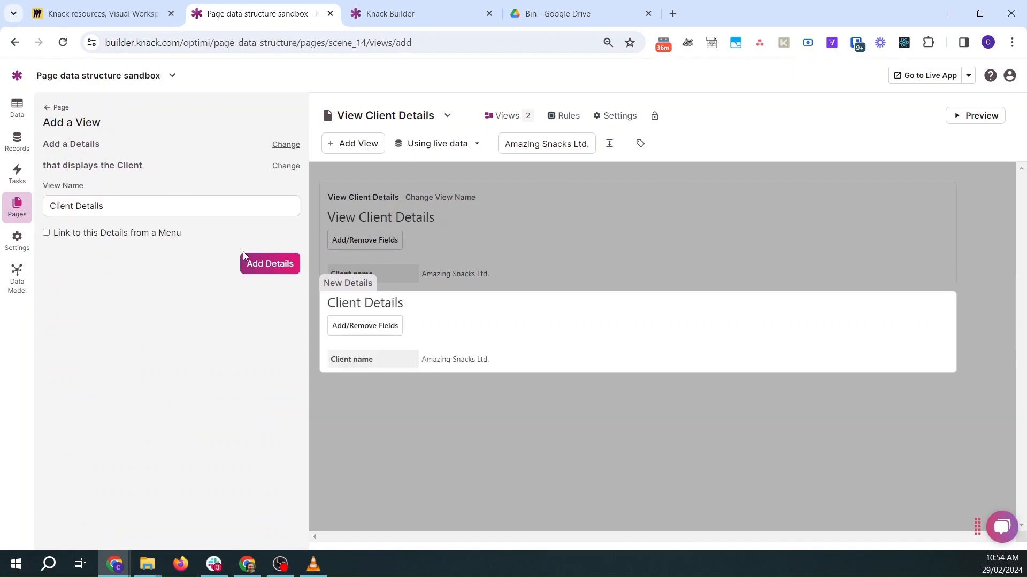
pyautogui.click(48, 110)
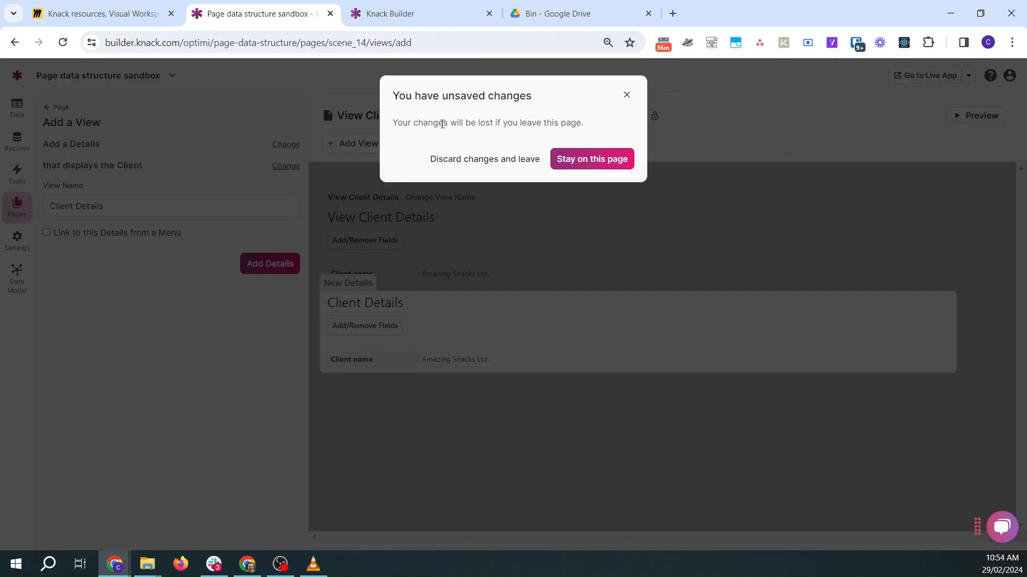
pyautogui.click(467, 158)
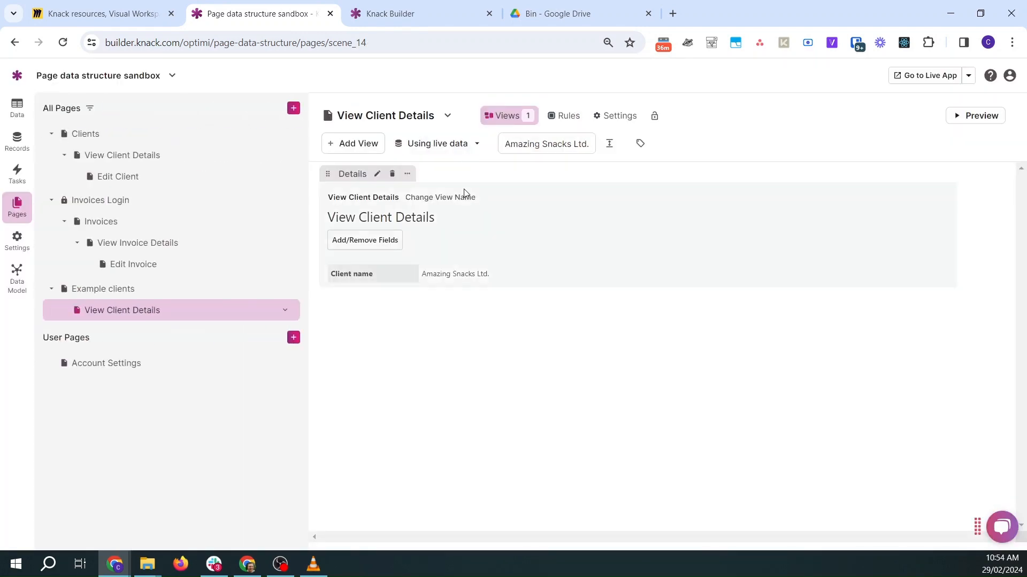
# Review the page creation table in Miro and set the View Client Details page's preview record in Knack to Amazing Snacks Ltd.
pyautogui.click(149, 6)
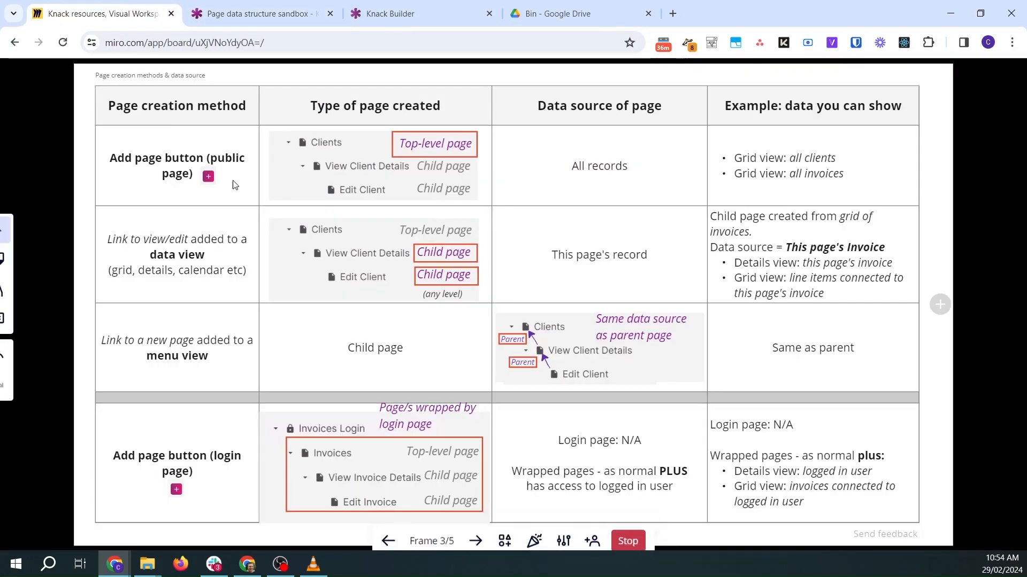
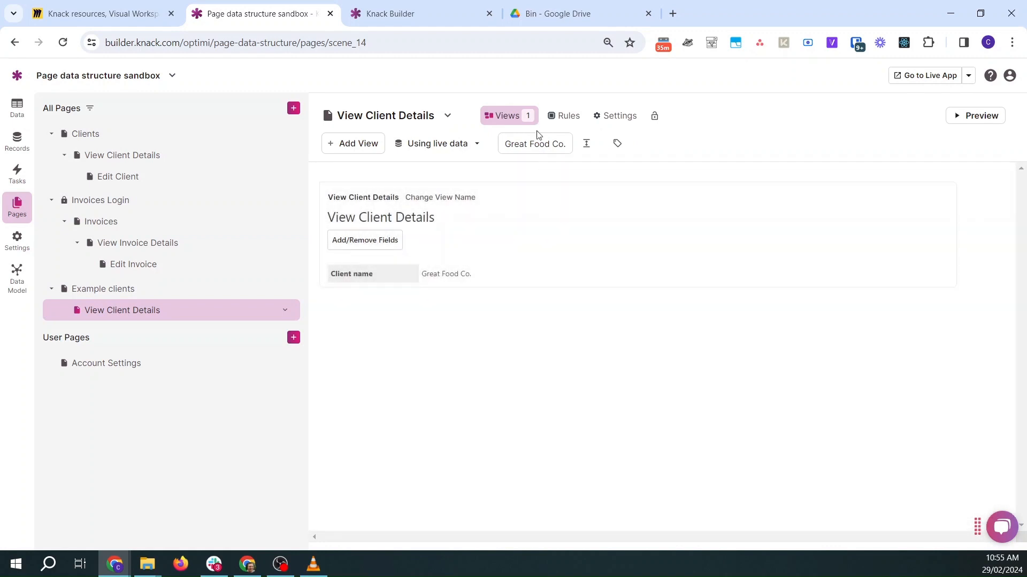
pyautogui.click(536, 143)
pyautogui.click(528, 167)
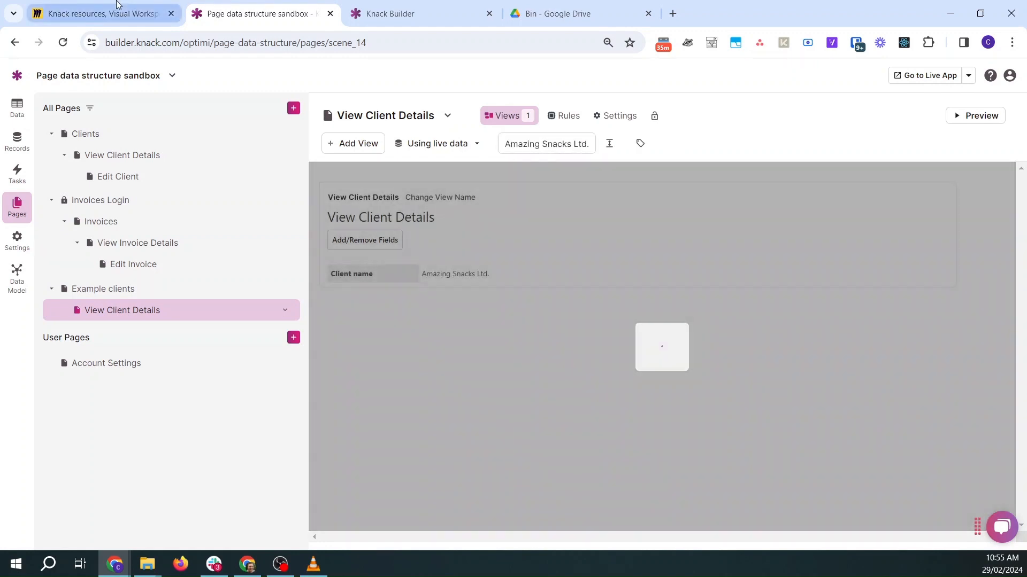
pyautogui.click(158, 6)
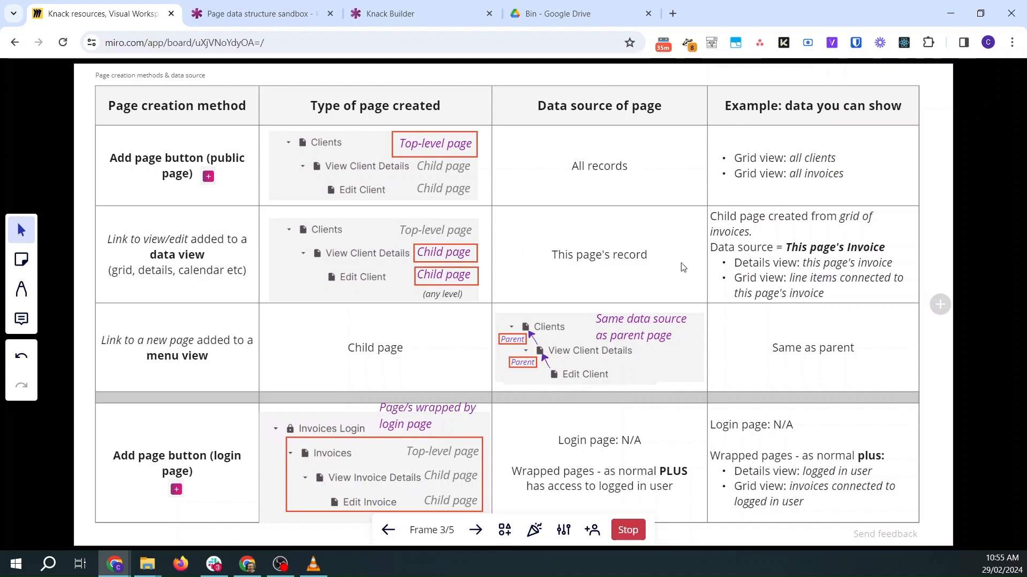
pyautogui.click(257, 6)
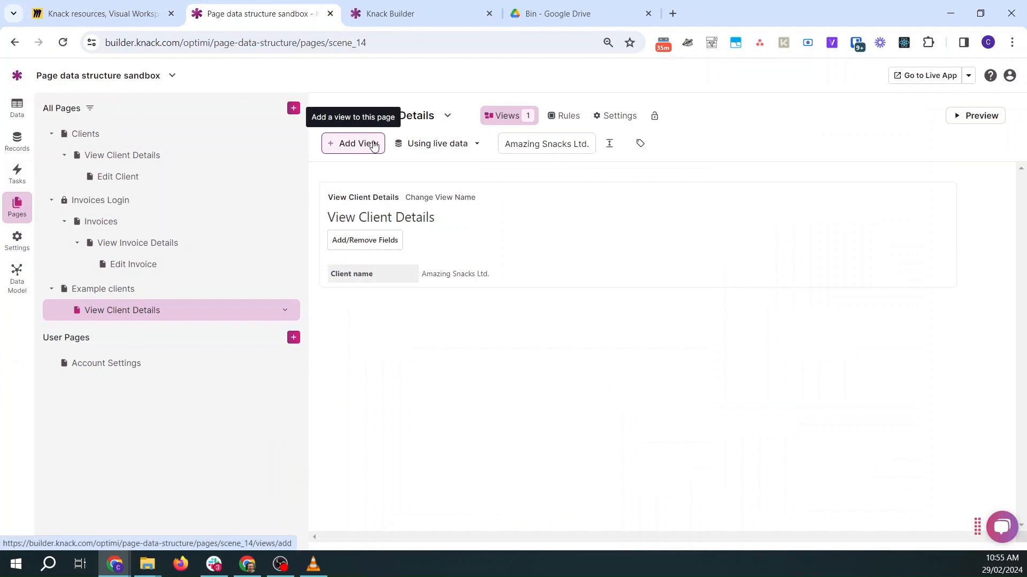
# Check which records a new details view and a new grid could display on the View Client Details page, discarding both drafts.
pyautogui.click(356, 143)
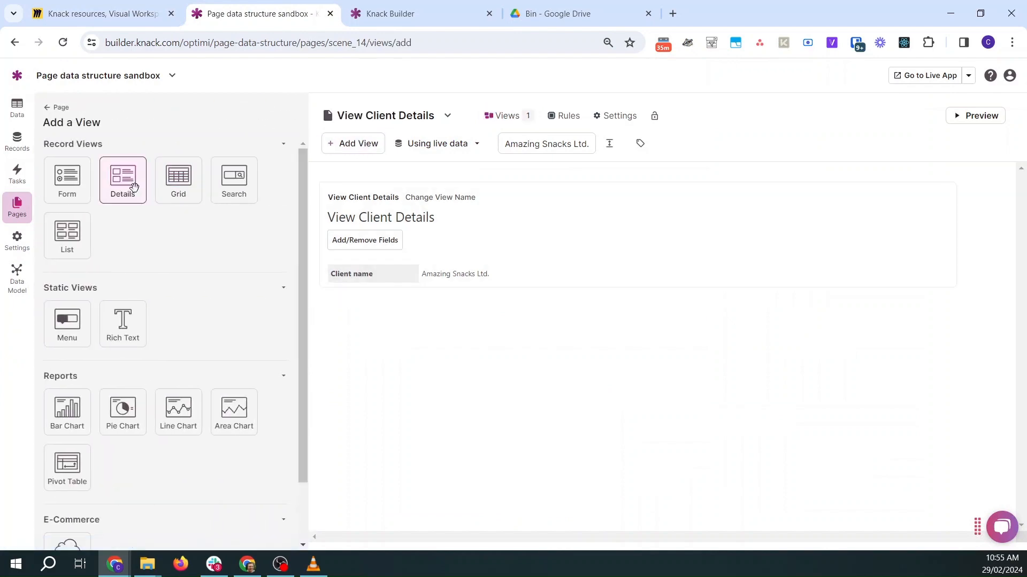
pyautogui.click(133, 186)
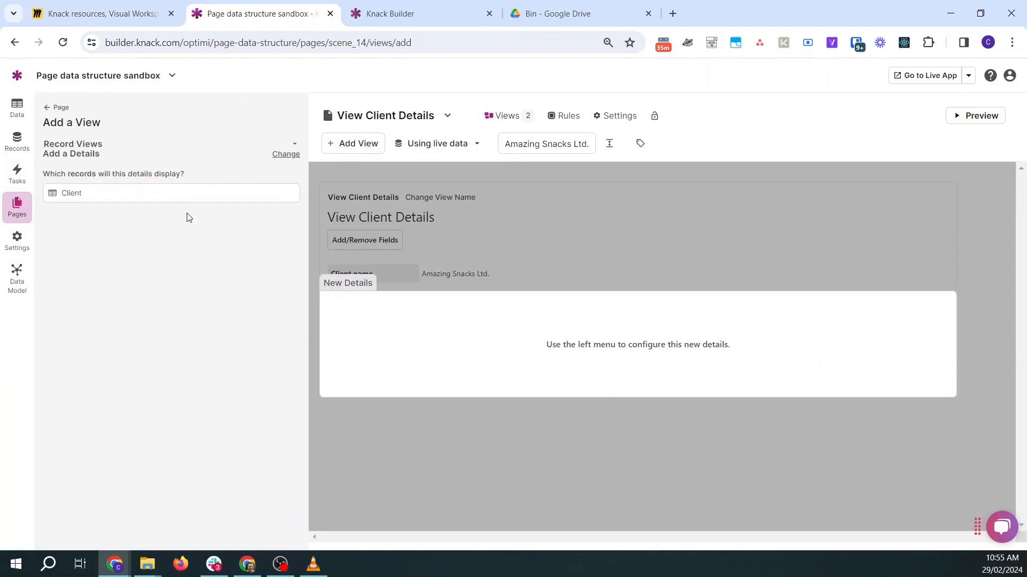
pyautogui.click(54, 108)
pyautogui.click(446, 159)
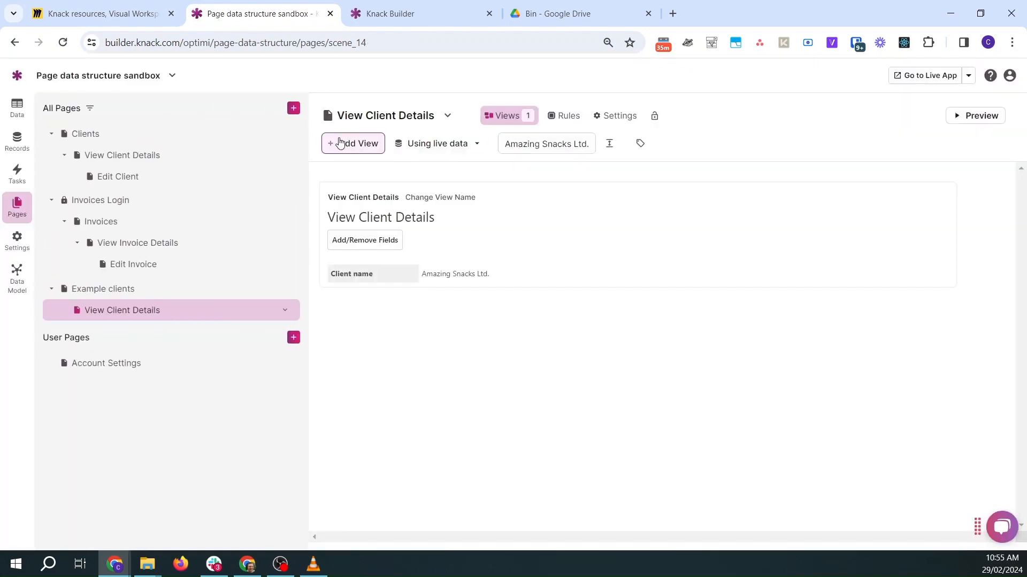
pyautogui.click(338, 144)
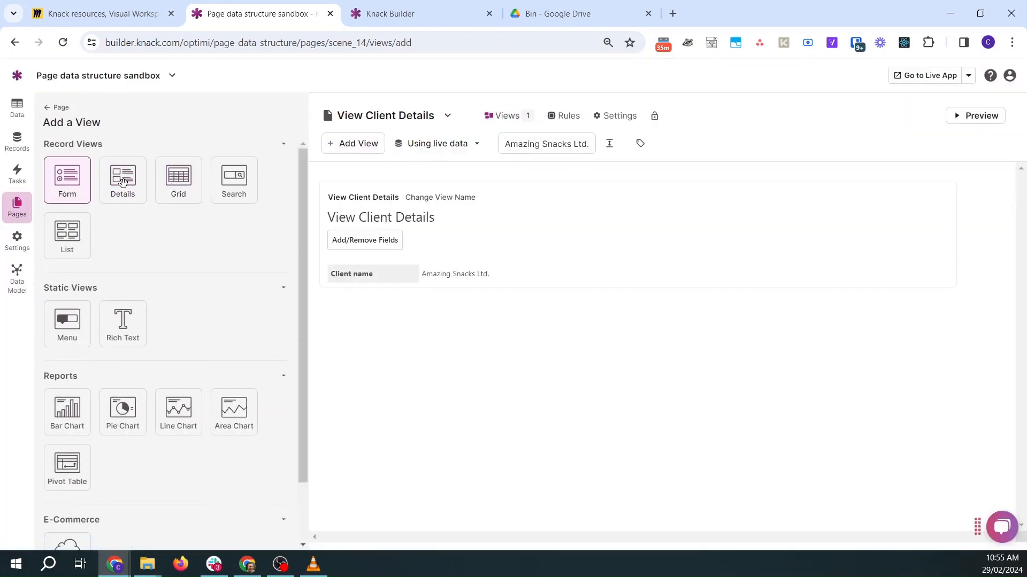
pyautogui.click(177, 181)
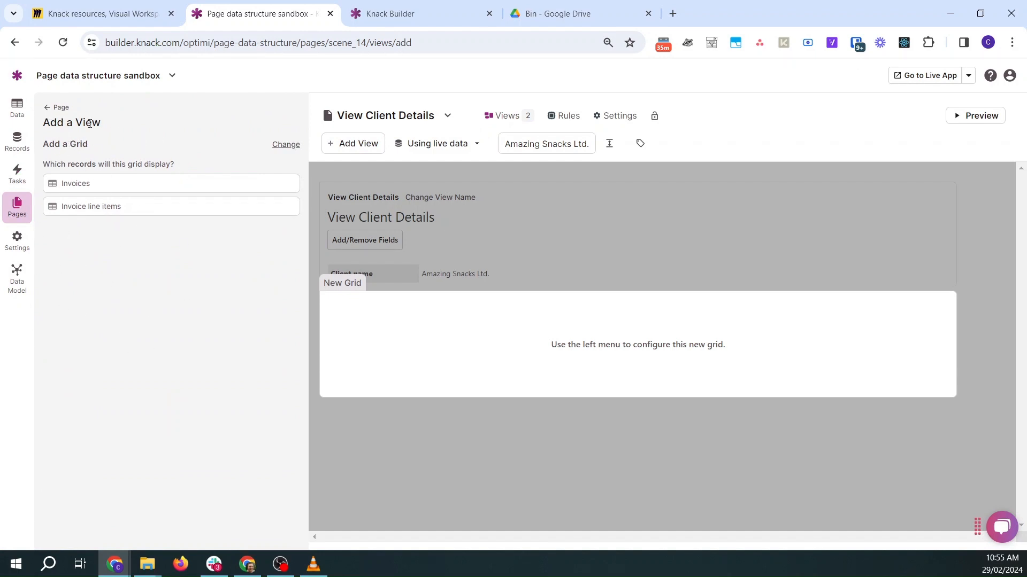
pyautogui.click(51, 111)
pyautogui.click(443, 159)
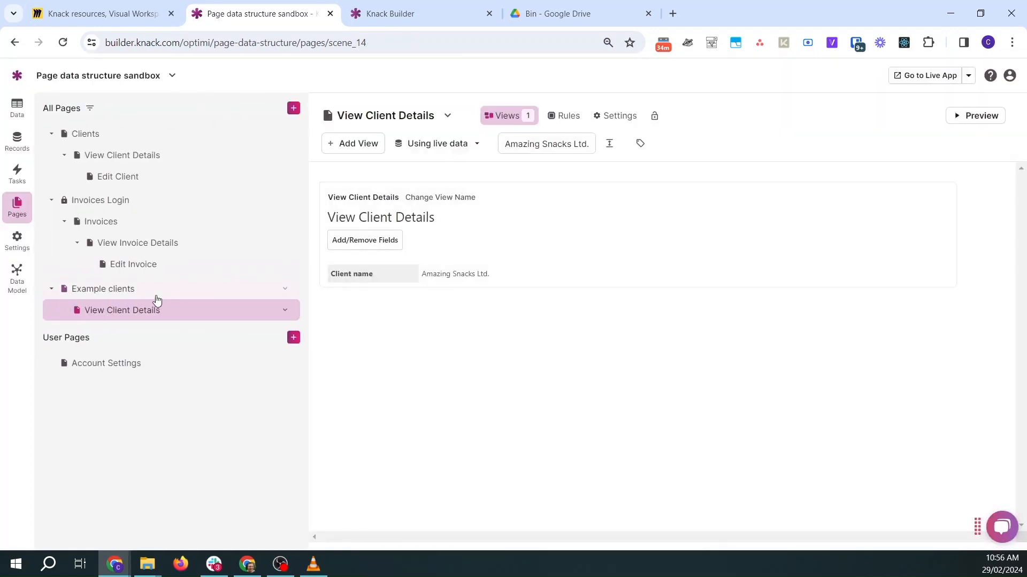
# Try adding a grid that displays Clients to the Example clients page, and discard the unsaved view.
pyautogui.click(131, 290)
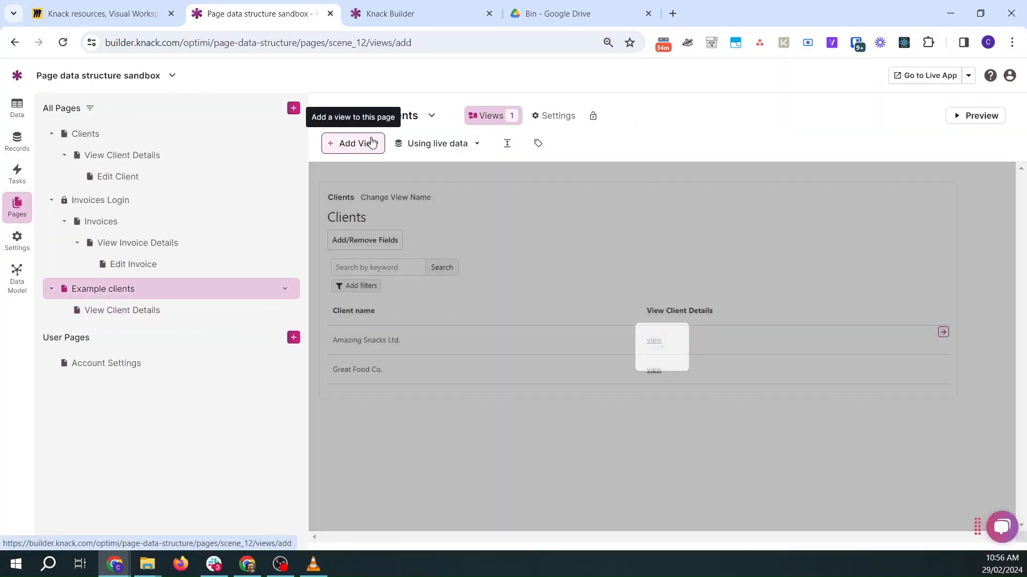
pyautogui.click(370, 144)
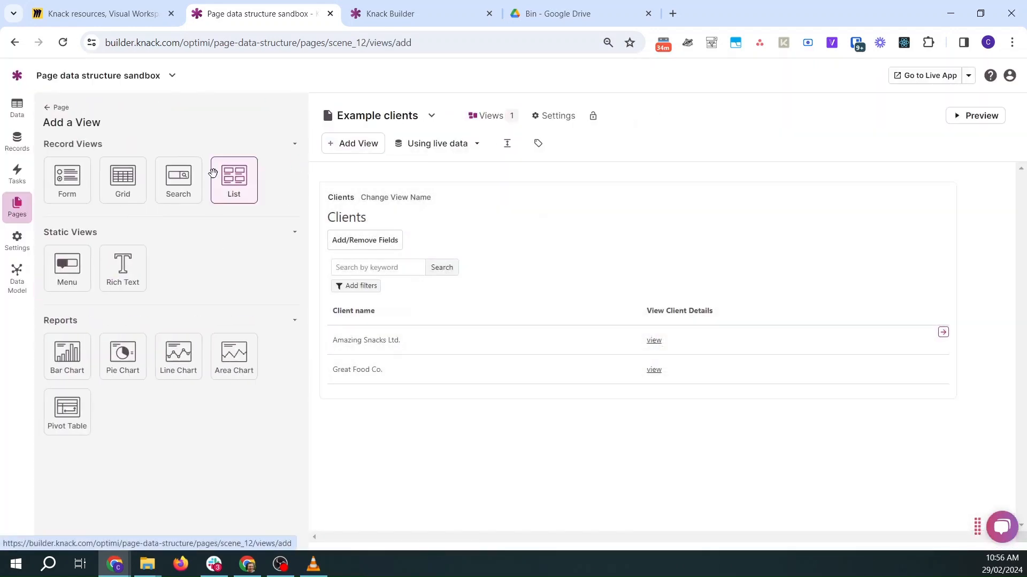
pyautogui.click(120, 185)
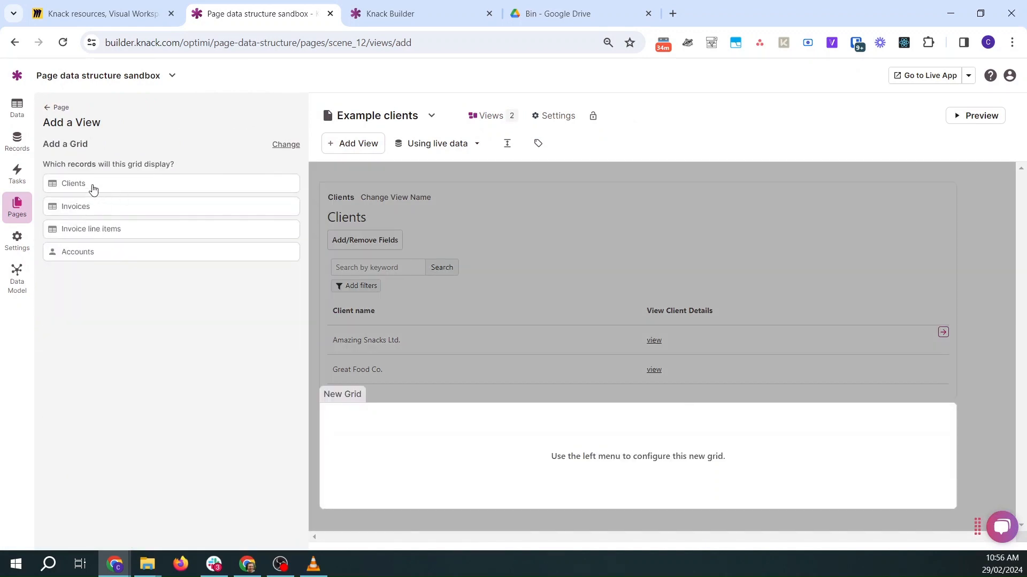
pyautogui.click(93, 186)
pyautogui.click(19, 208)
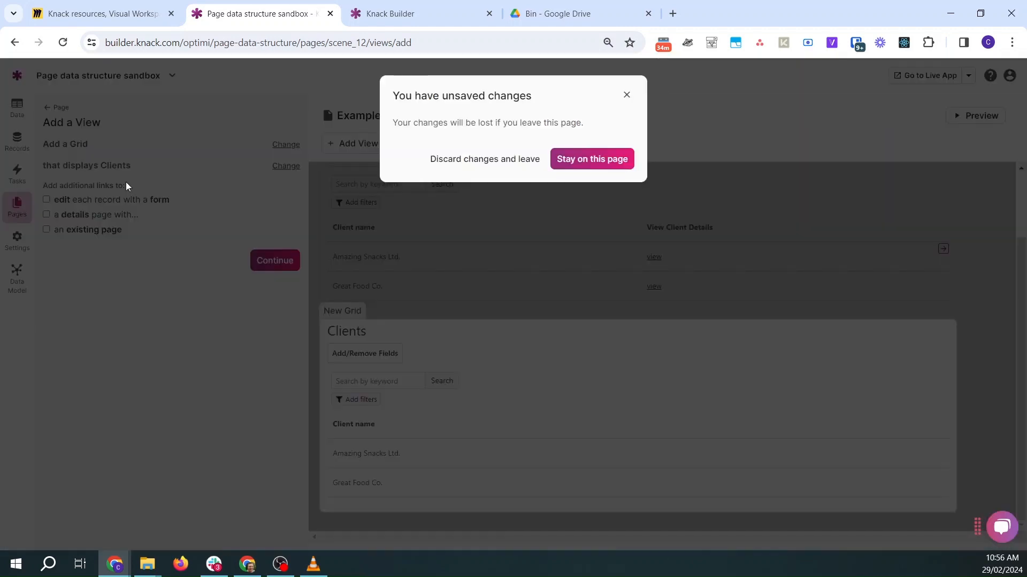
pyautogui.click(471, 160)
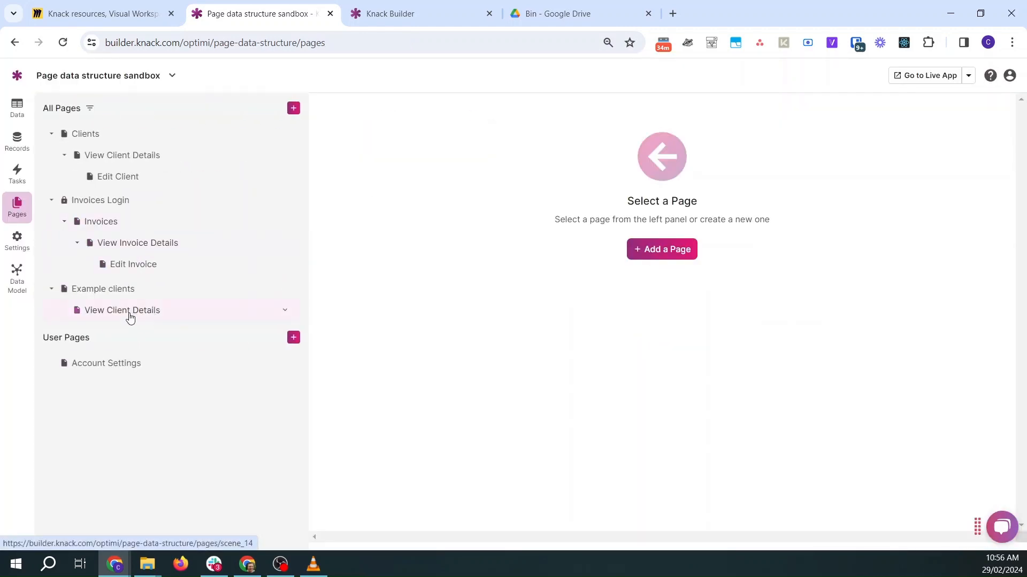
# Draft a grid of Invoices on the View Client Details child page and examine which invoices it would show.
pyautogui.click(130, 316)
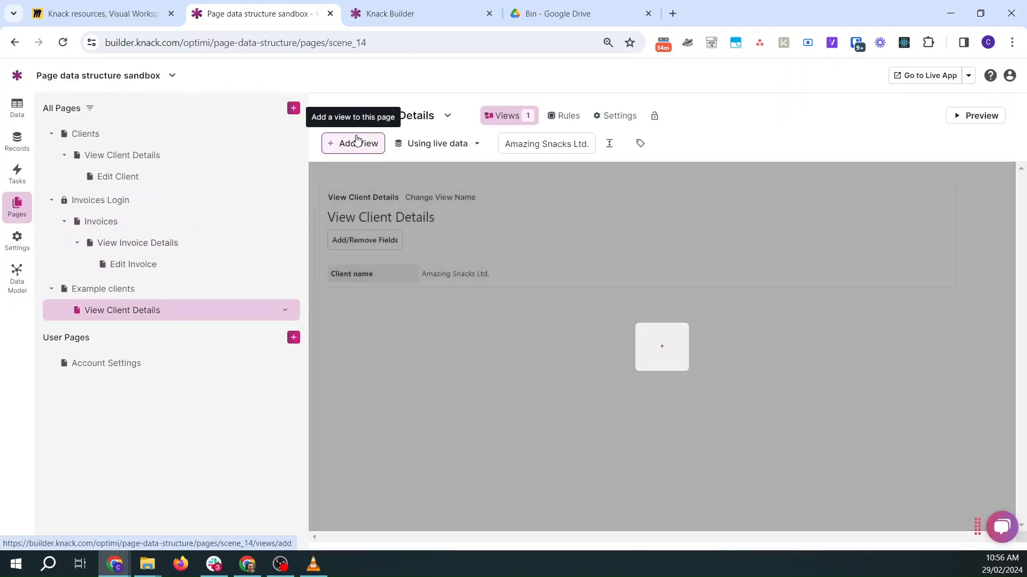
pyautogui.click(356, 143)
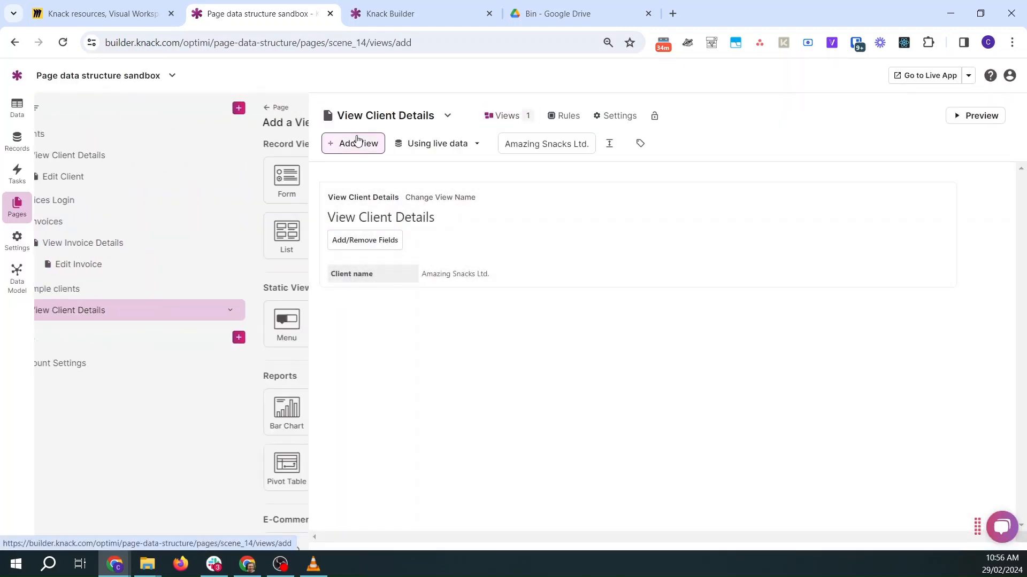
pyautogui.click(178, 182)
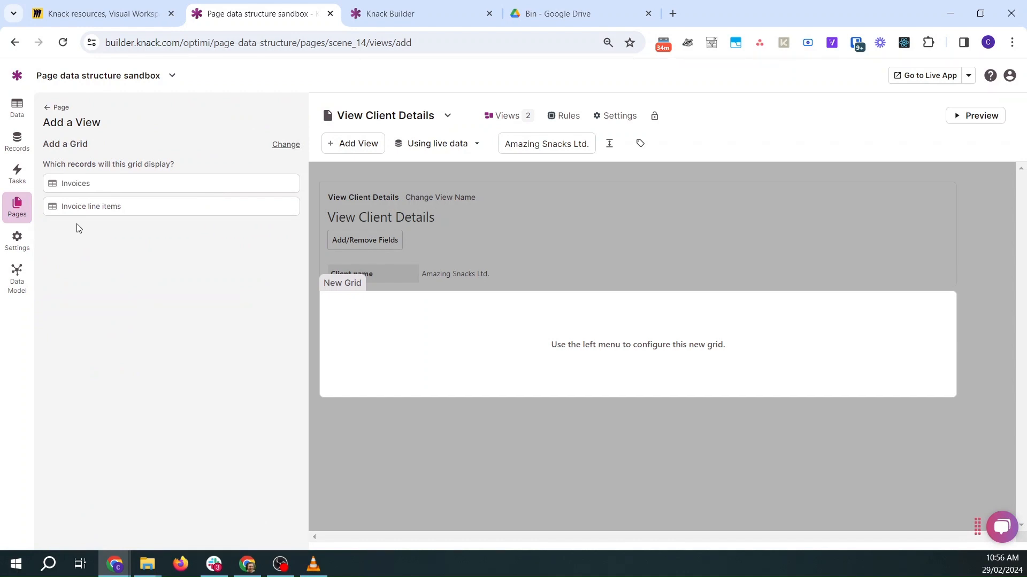
pyautogui.click(75, 184)
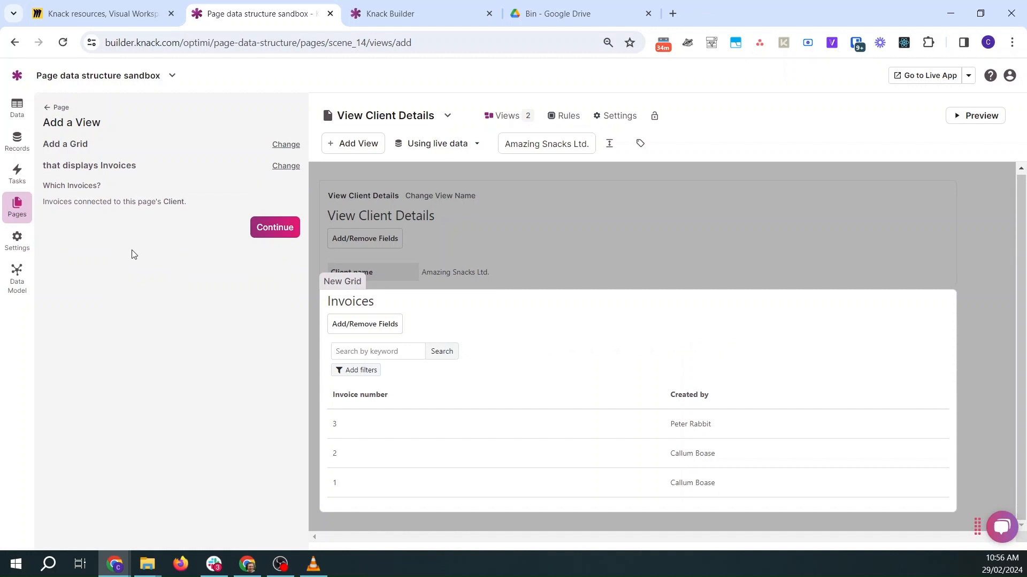
pyautogui.moveTo(194, 208); pyautogui.dragTo(45, 210)
# Switch the draft grid to Invoice line items, examine which line items it would show, and discard the draft.
pyautogui.click(276, 144)
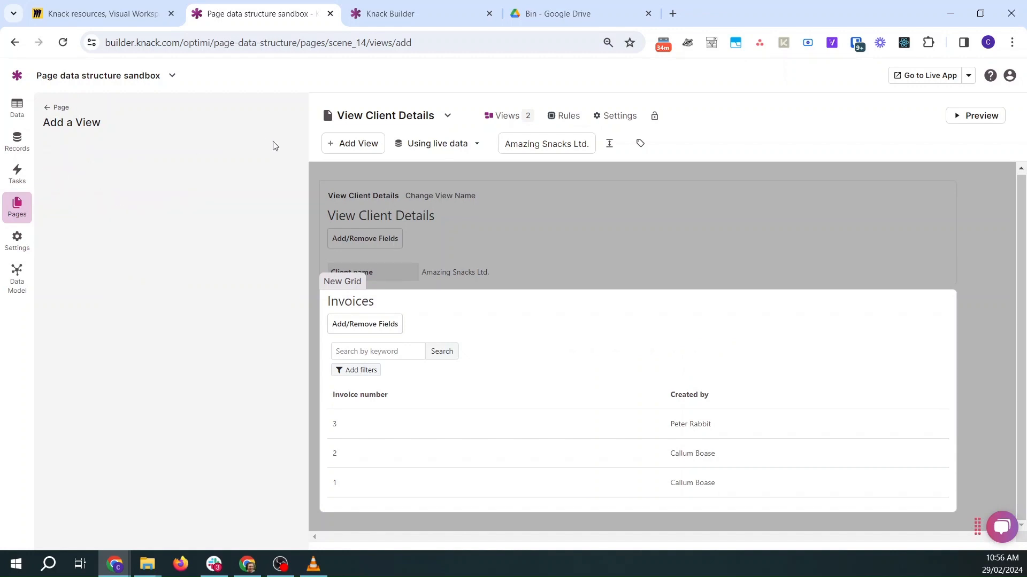
pyautogui.click(184, 178)
pyautogui.click(89, 206)
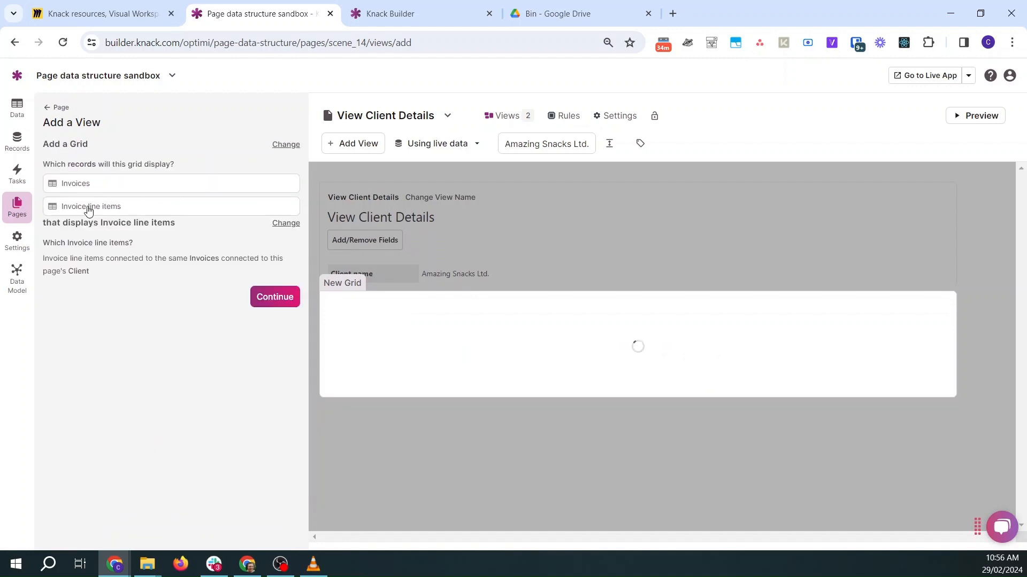
pyautogui.moveTo(119, 216); pyautogui.dragTo(45, 205)
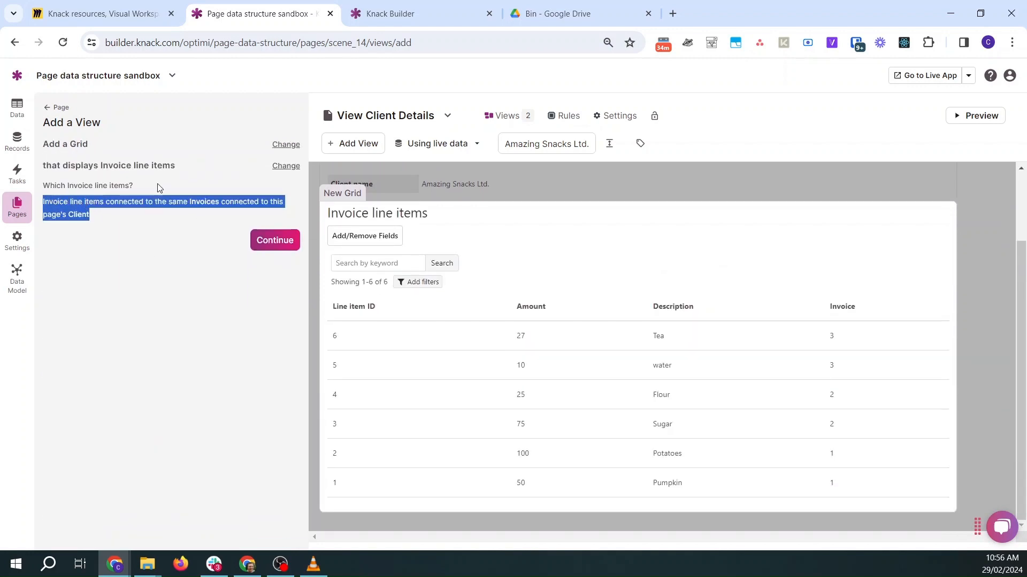
pyautogui.click(57, 109)
pyautogui.click(451, 162)
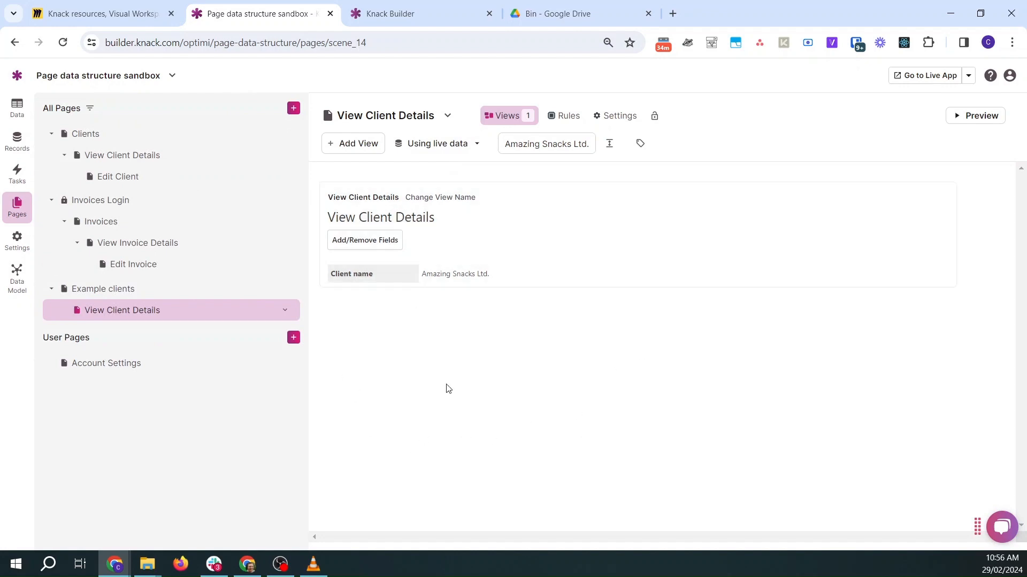
# Examine the table connections in the Knack data model, and compare the Miro page creation chart with the app's page list.
pyautogui.click(412, 17)
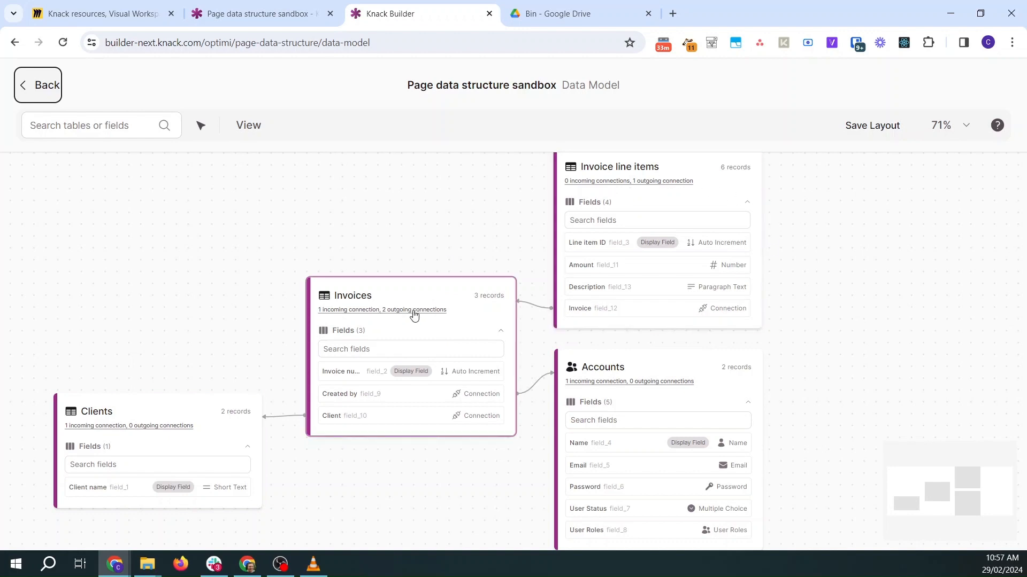
pyautogui.click(263, 12)
pyautogui.click(77, 7)
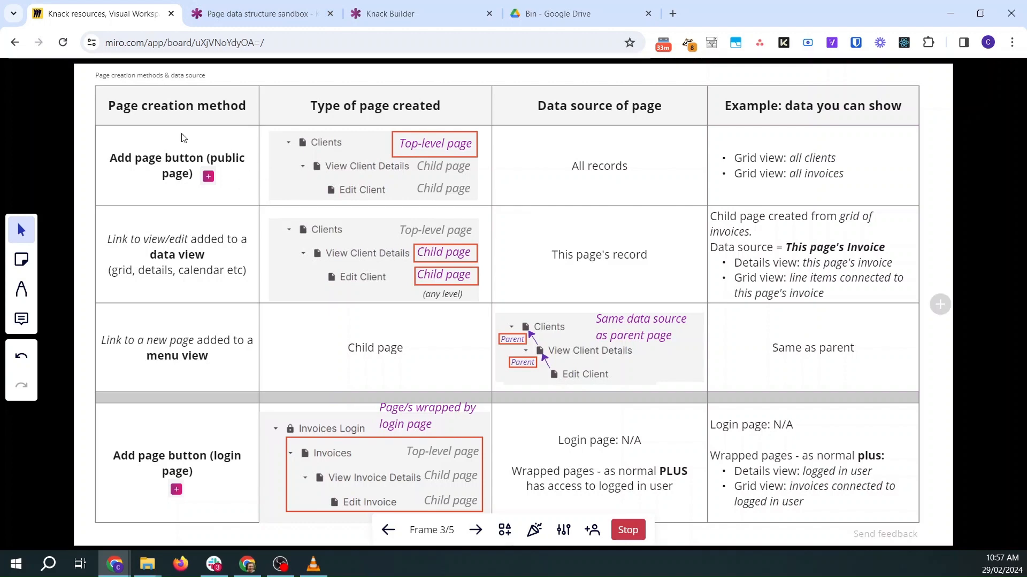
pyautogui.click(211, 7)
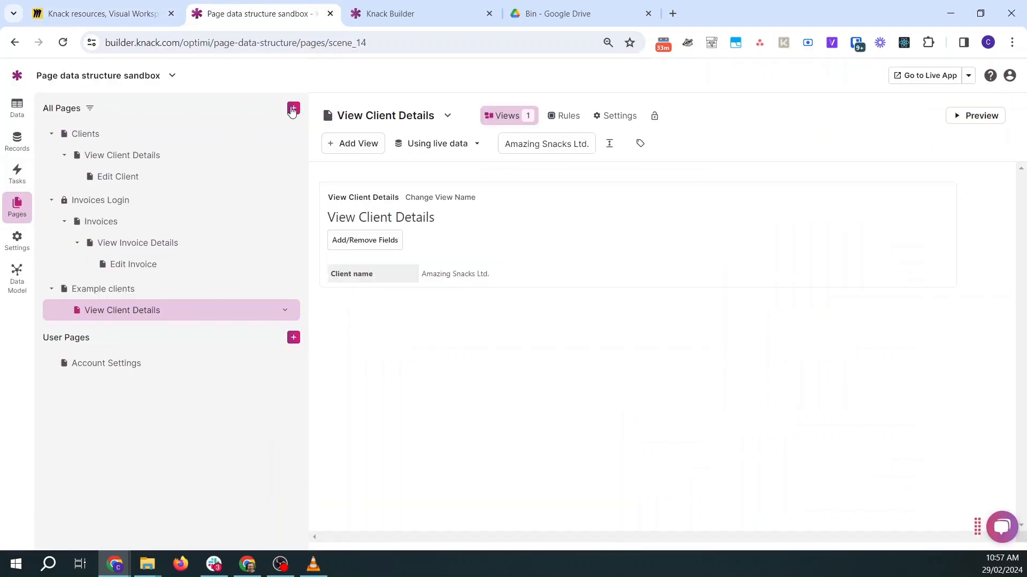
pyautogui.click(112, 16)
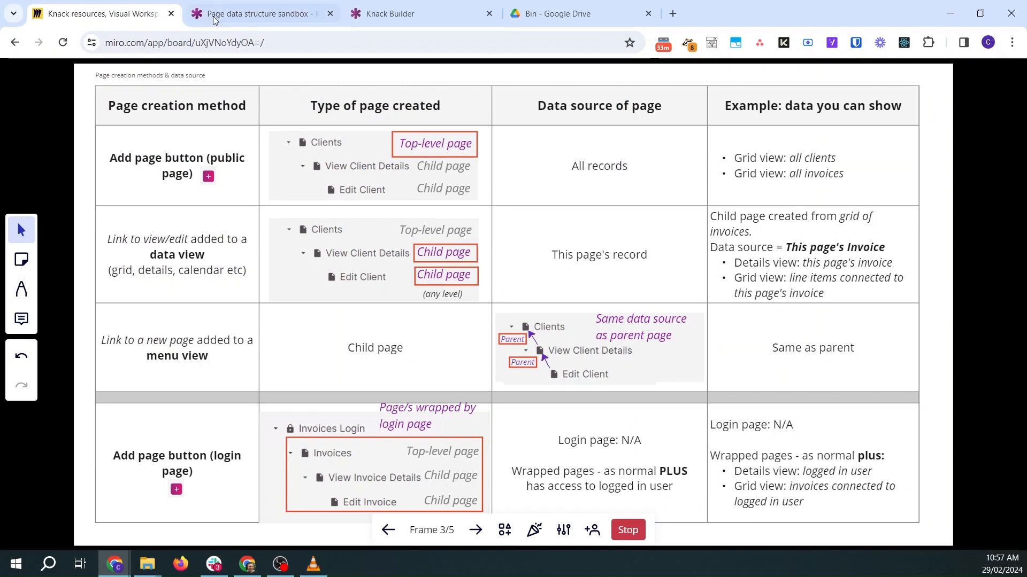
# Review the View Client Details link column in the Example clients grid and its child page against the Miro page creation chart.
pyautogui.click(230, 13)
pyautogui.click(112, 292)
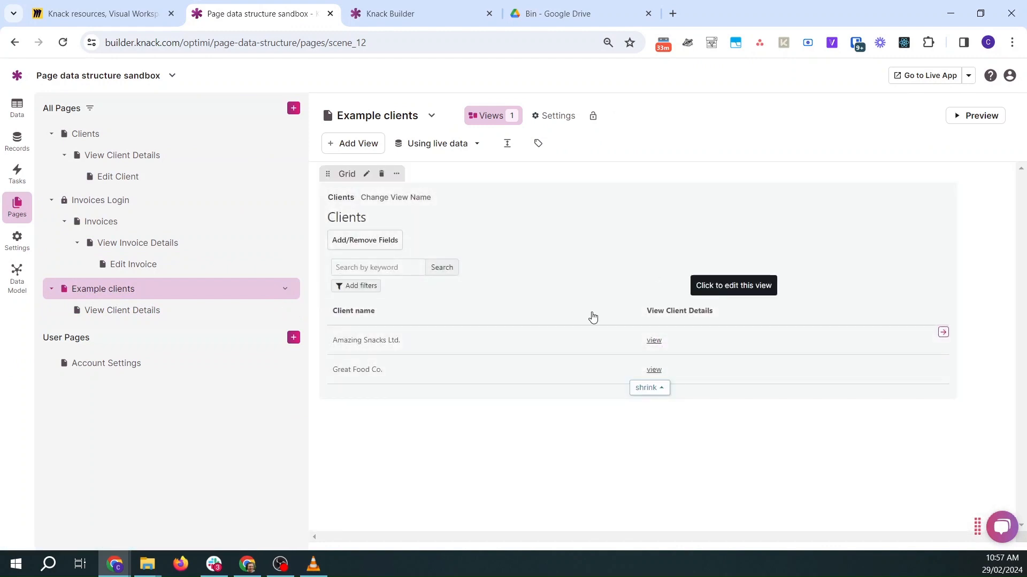
pyautogui.click(673, 311)
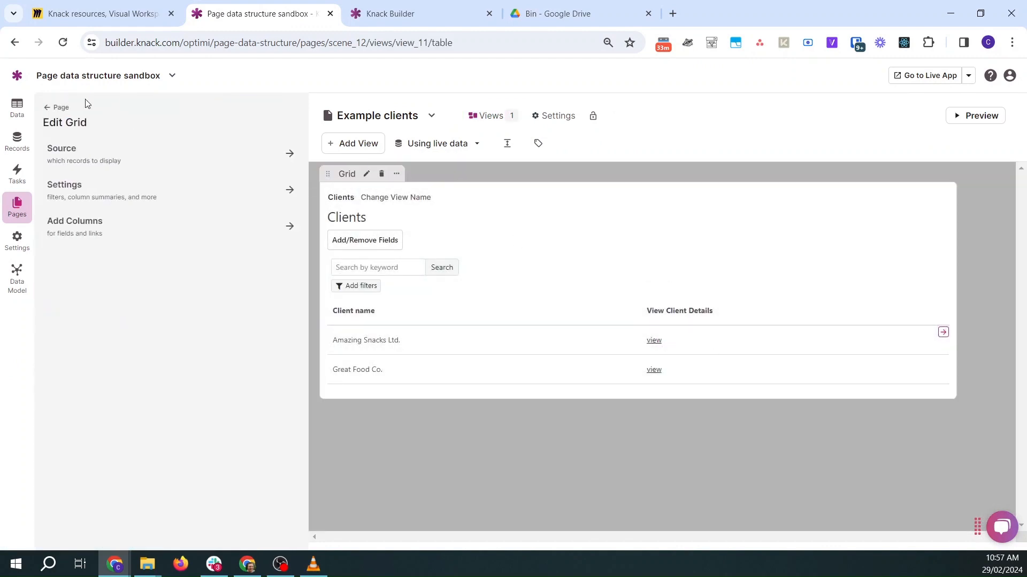
pyautogui.click(48, 107)
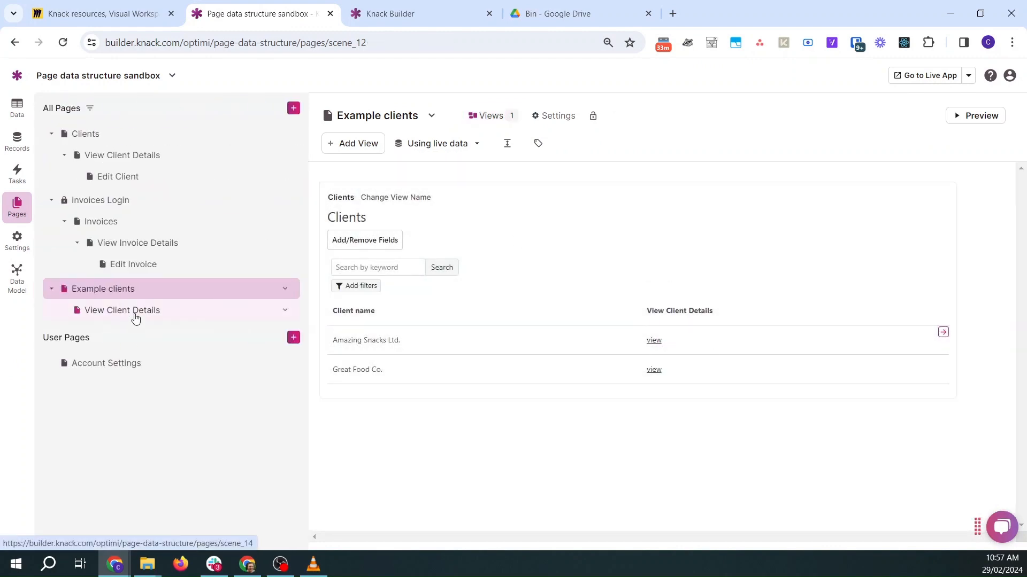
pyautogui.click(135, 315)
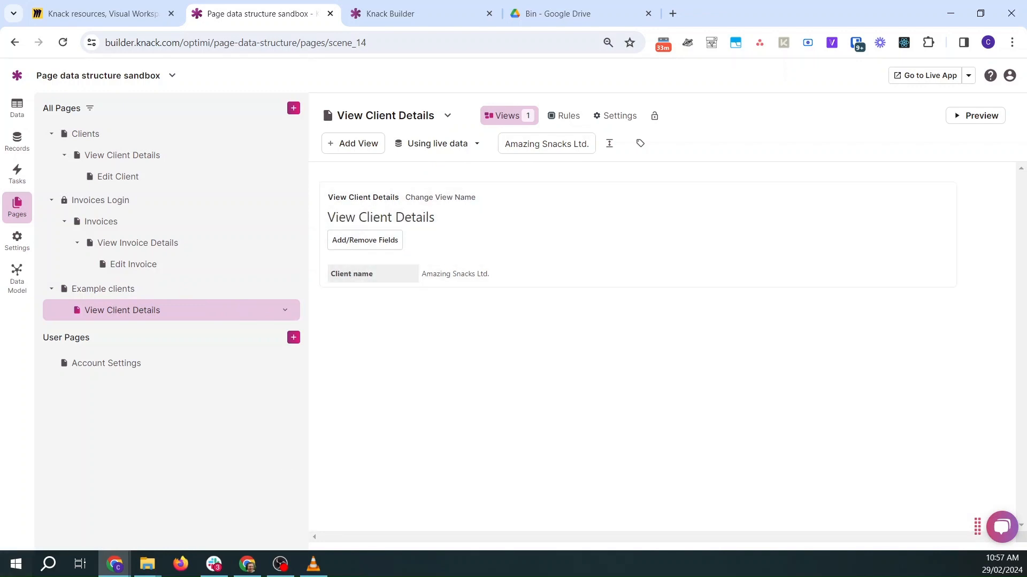
pyautogui.click(97, 13)
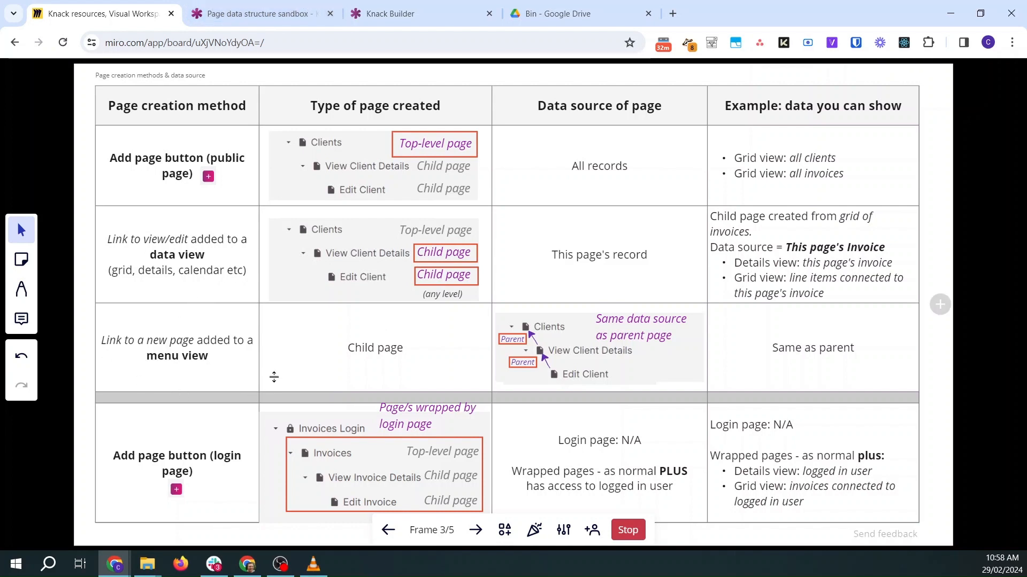
# Return to the Knack builder and add a menu view to the Example clients page.
pyautogui.click(217, 6)
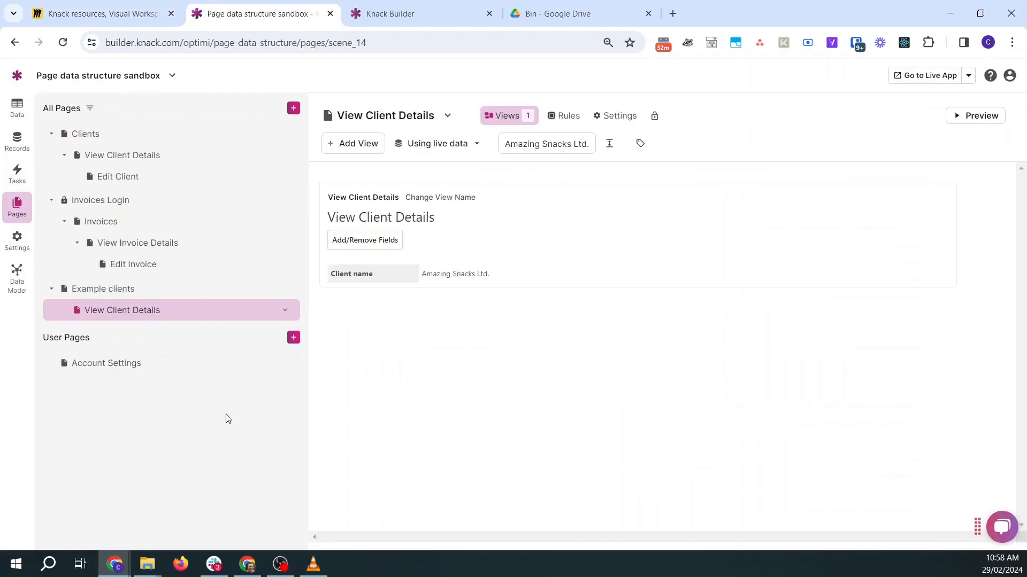
pyautogui.click(108, 290)
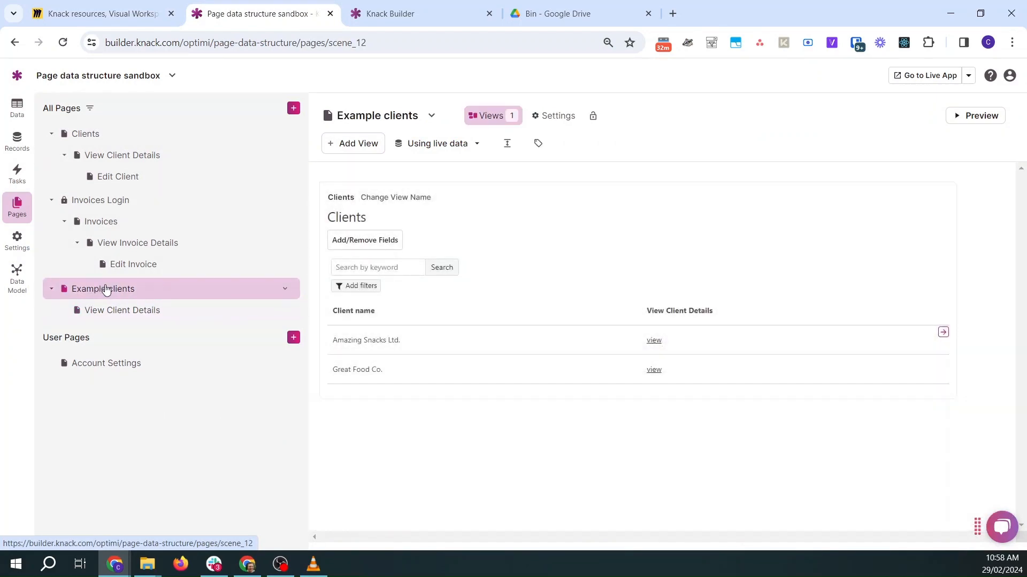
pyautogui.click(360, 147)
pyautogui.click(59, 272)
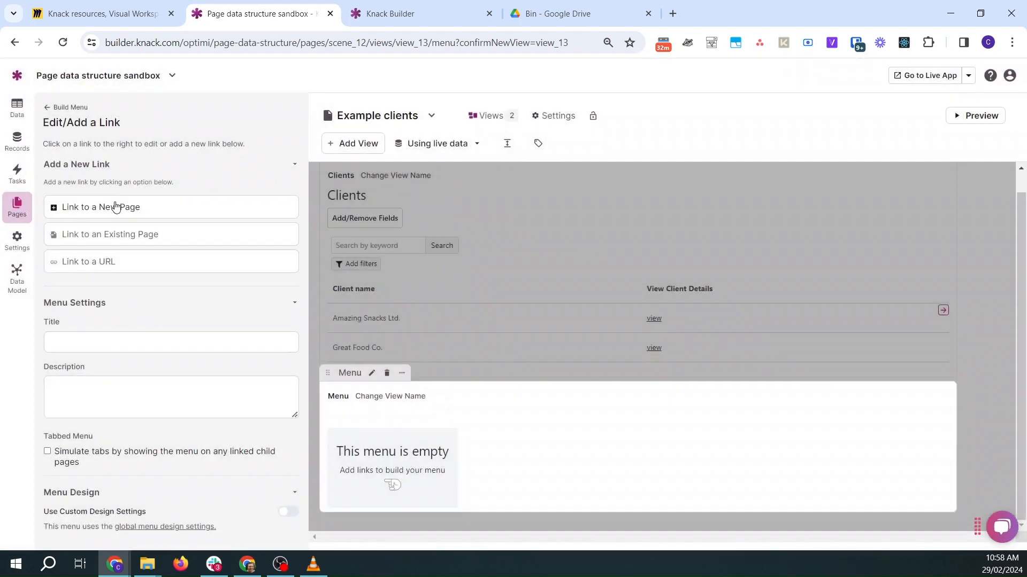
# Add a link to a new page named "Page created by menu view" in the menu, and save it.
pyautogui.click(116, 207)
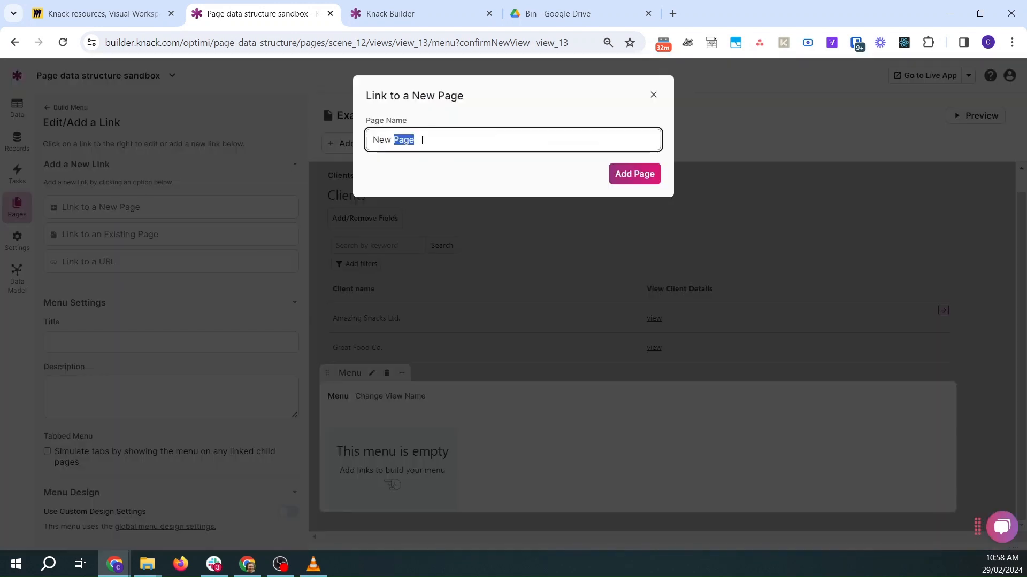
pyautogui.tripleClick(422, 140)
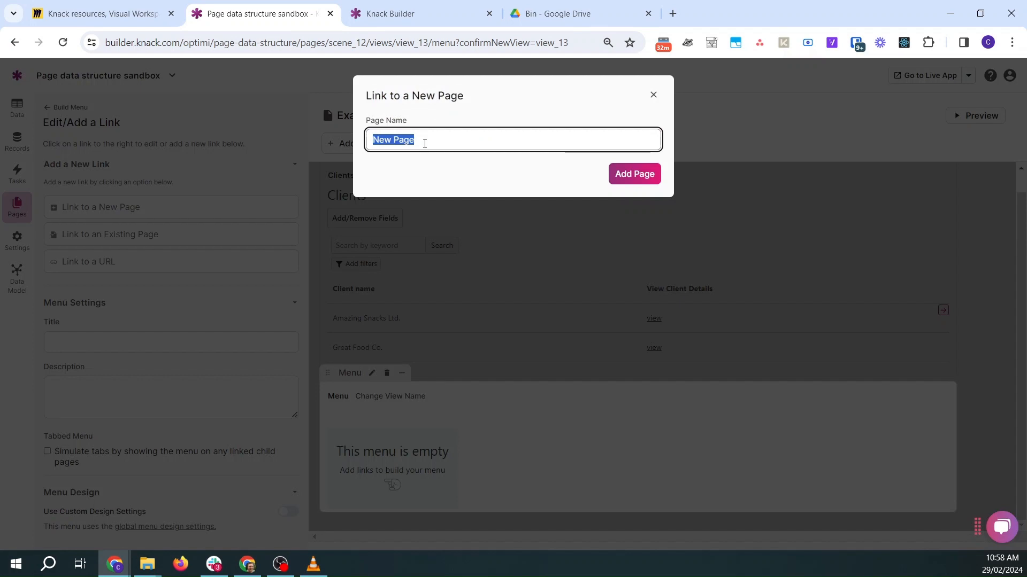
pyautogui.write('Page created')
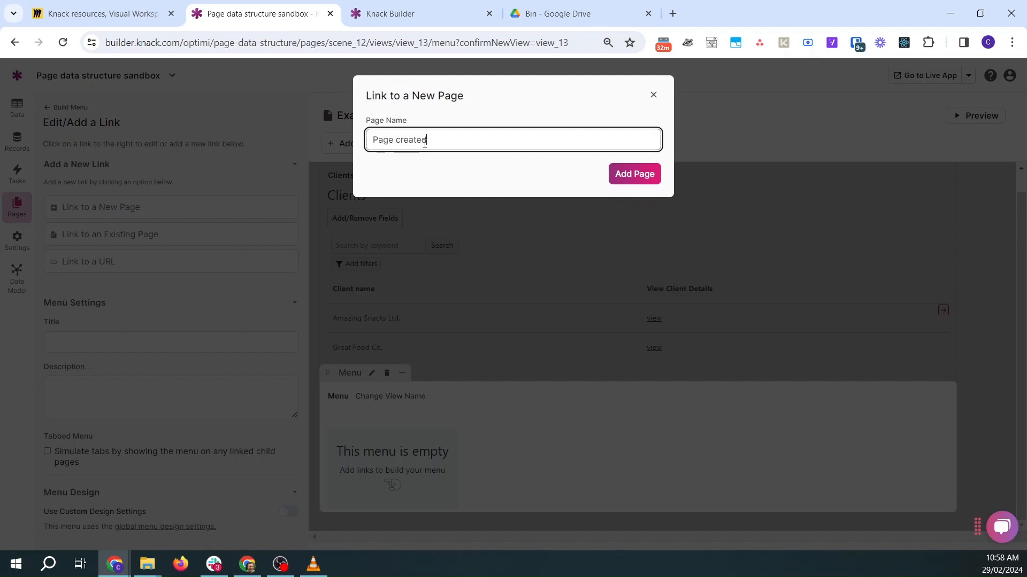
pyautogui.write(' by menu view')
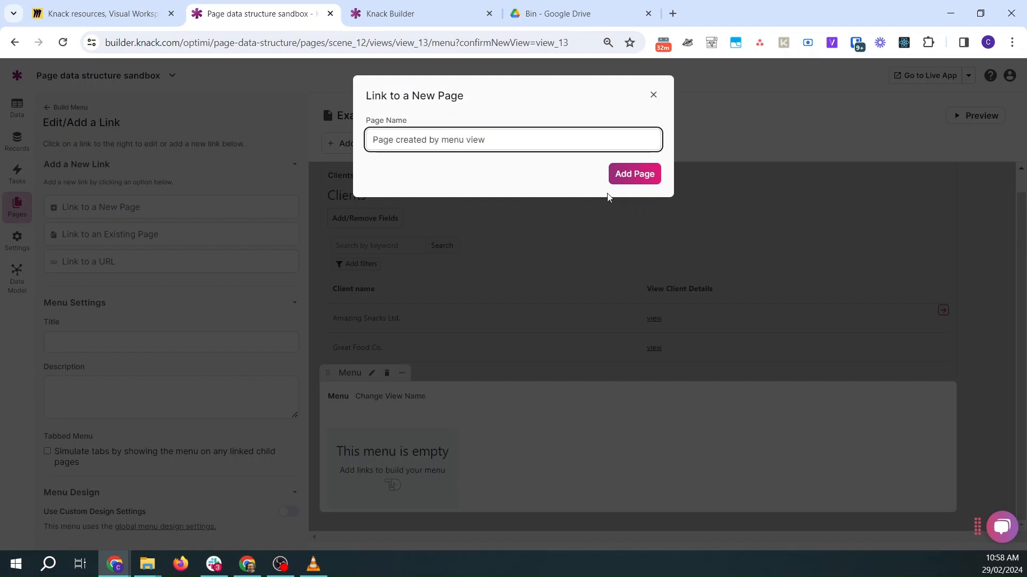
pyautogui.click(642, 177)
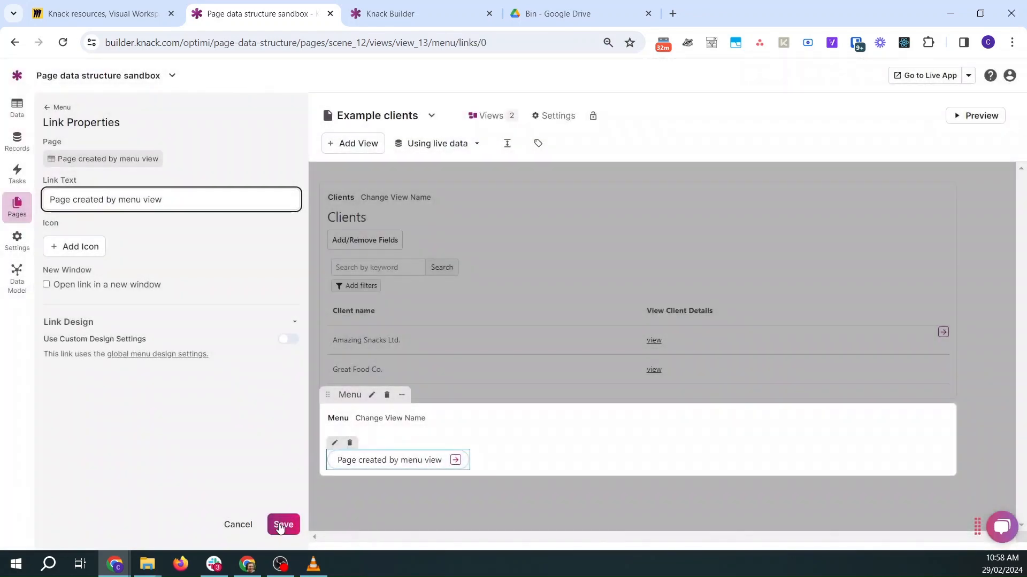
pyautogui.click(281, 524)
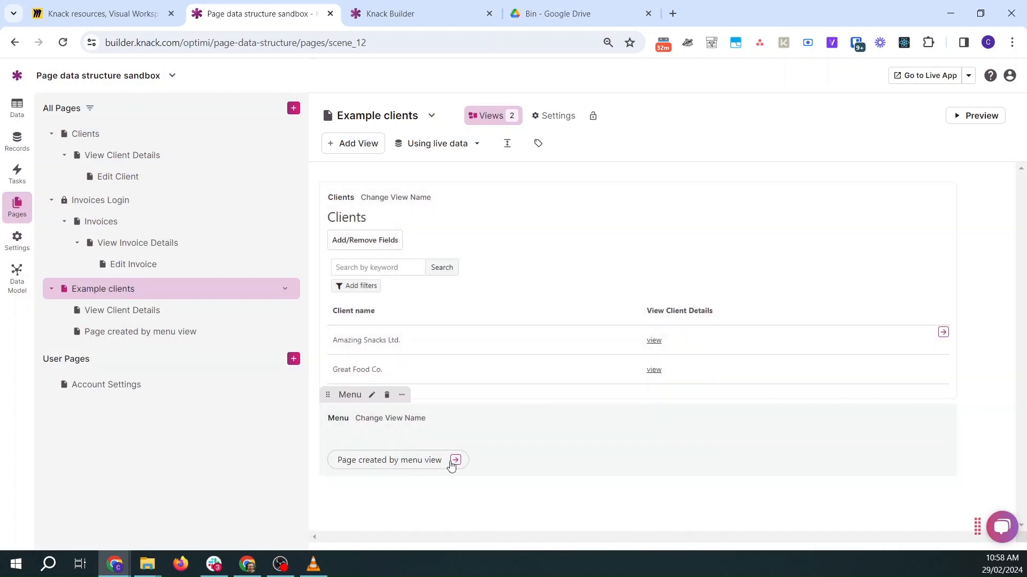
# Check which records a new Clients grid would display on the Page created by menu view, and discard the draft.
pyautogui.click(455, 461)
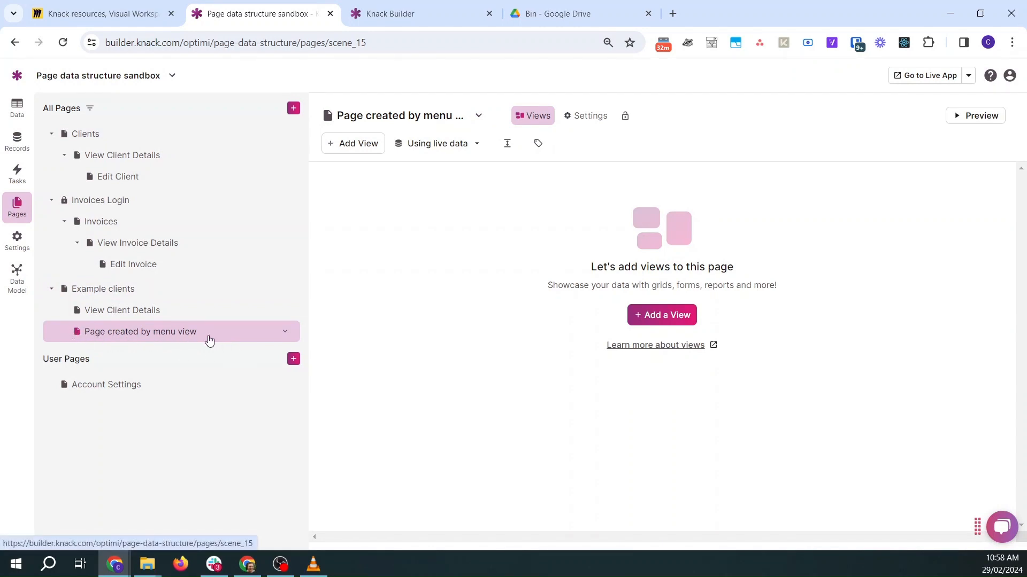
pyautogui.click(355, 146)
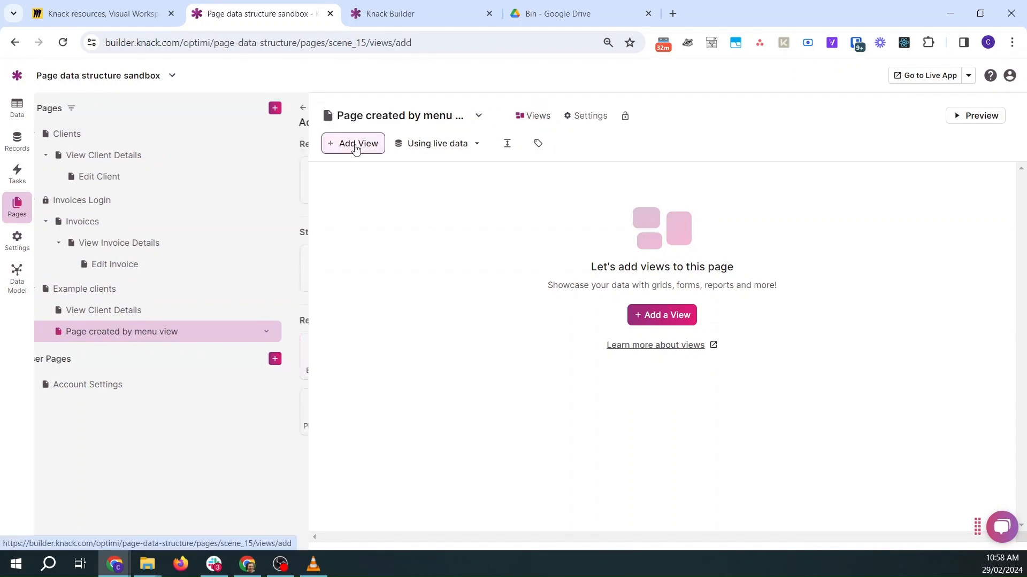
pyautogui.click(137, 174)
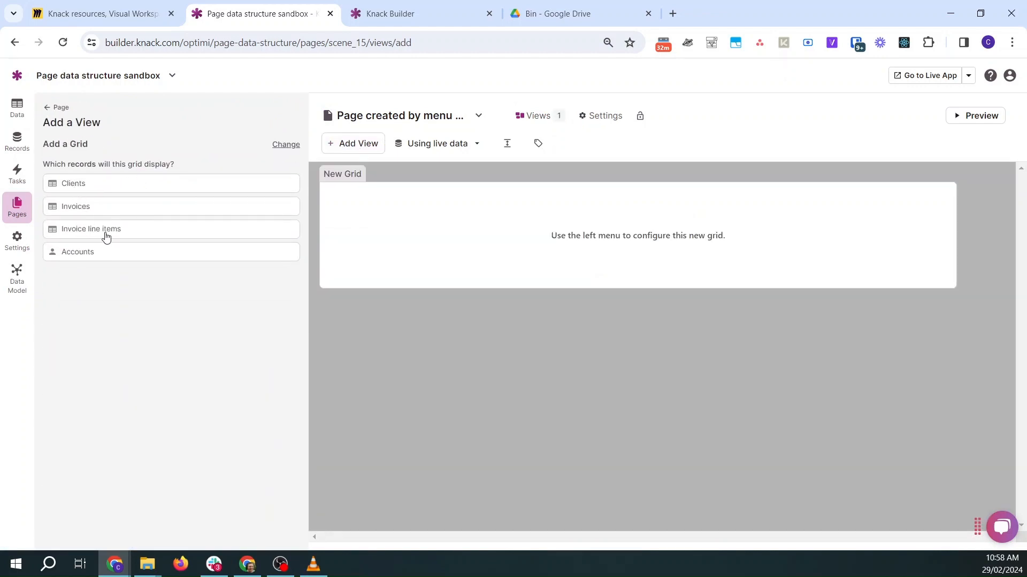
pyautogui.click(83, 186)
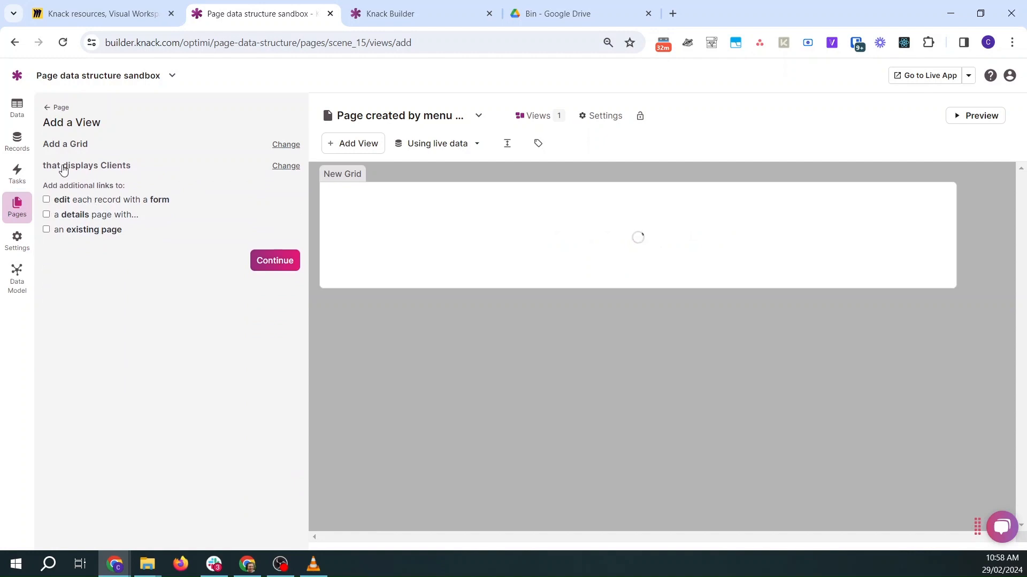
pyautogui.click(74, 145)
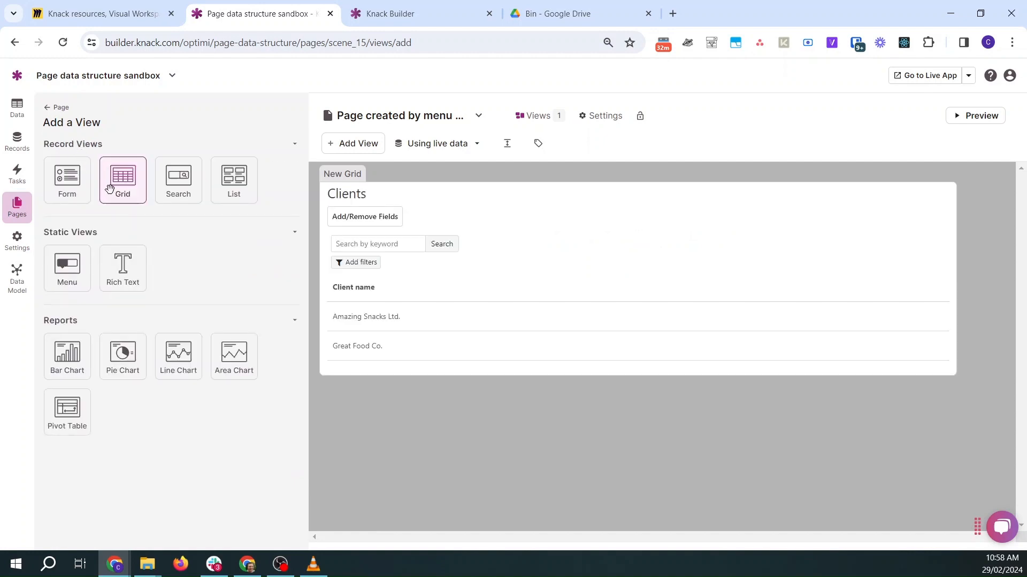
pyautogui.click(55, 108)
pyautogui.click(479, 158)
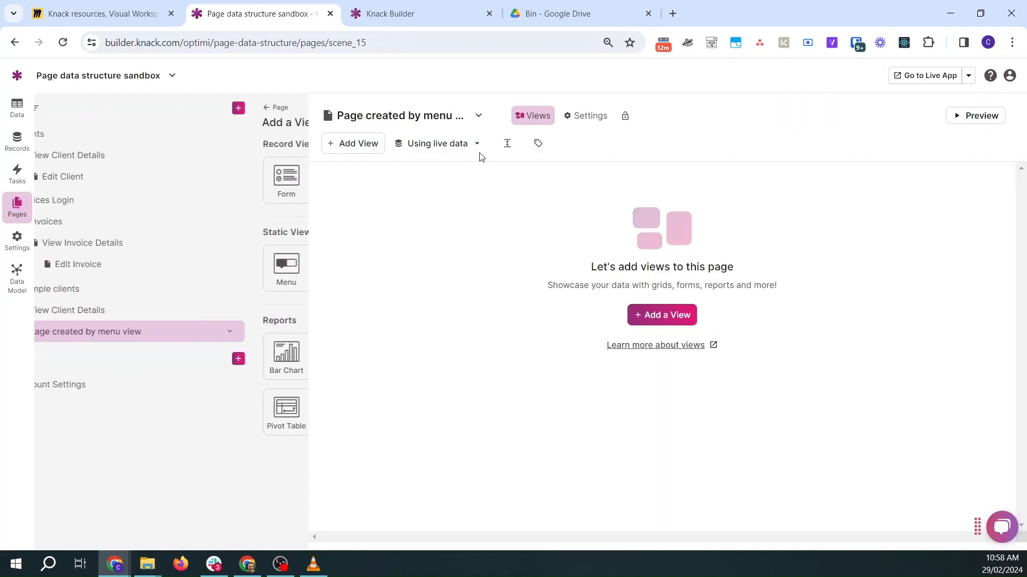
# Check which invoices a new Invoices grid would display on the Example clients page, and discard the draft.
pyautogui.click(110, 303)
pyautogui.click(111, 297)
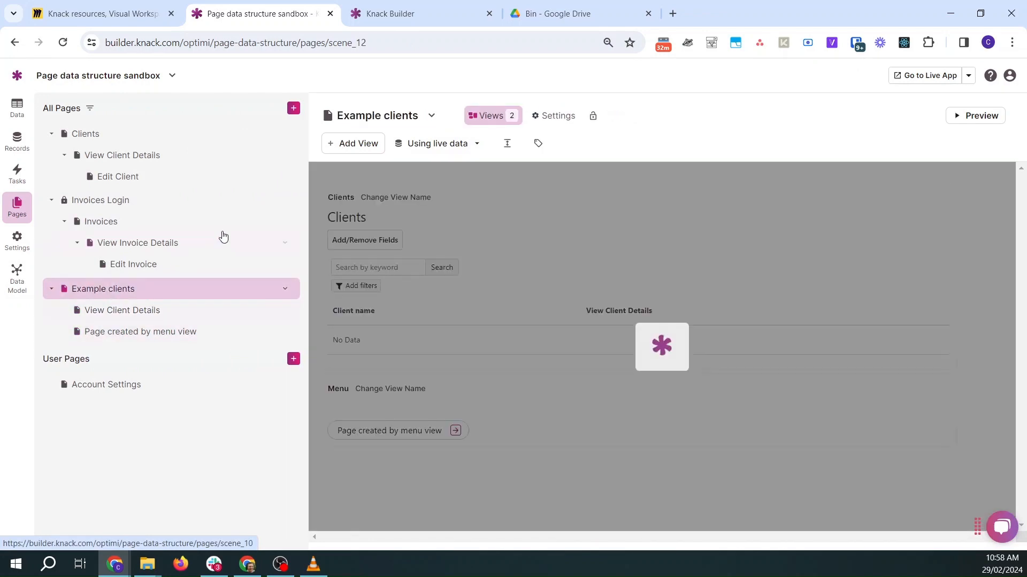
pyautogui.click(364, 143)
pyautogui.click(141, 192)
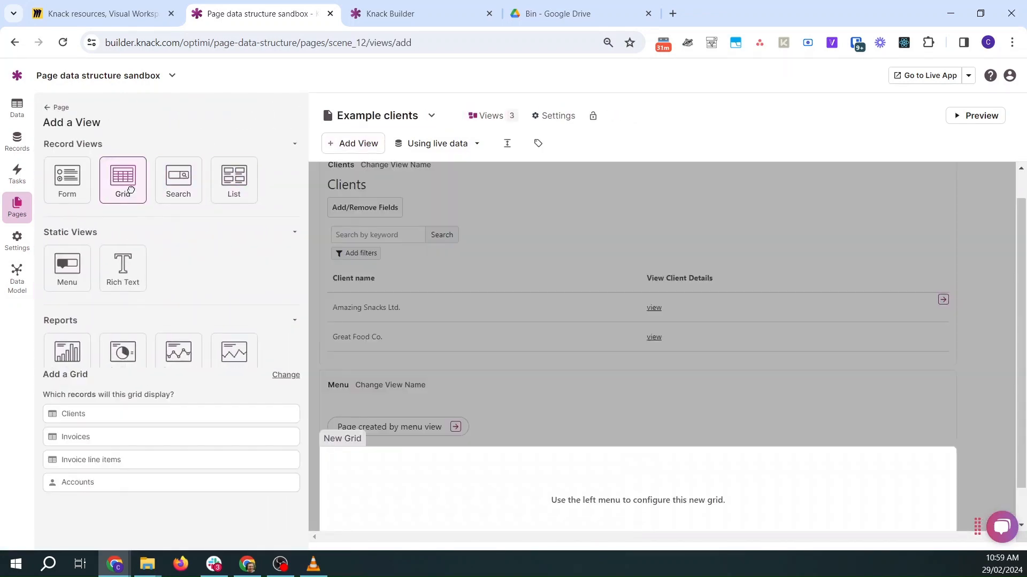
pyautogui.click(87, 211)
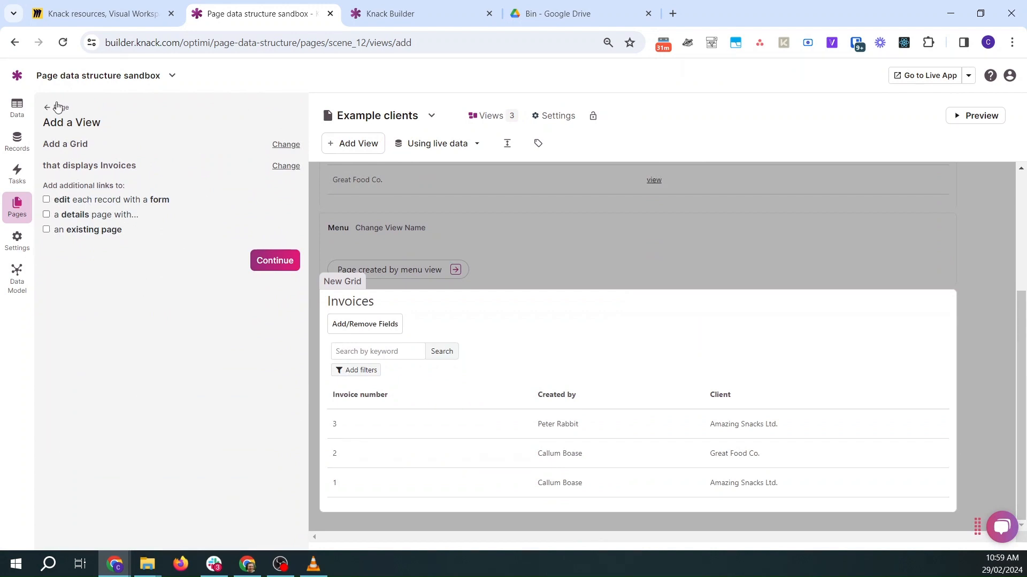
pyautogui.click(46, 108)
pyautogui.click(452, 159)
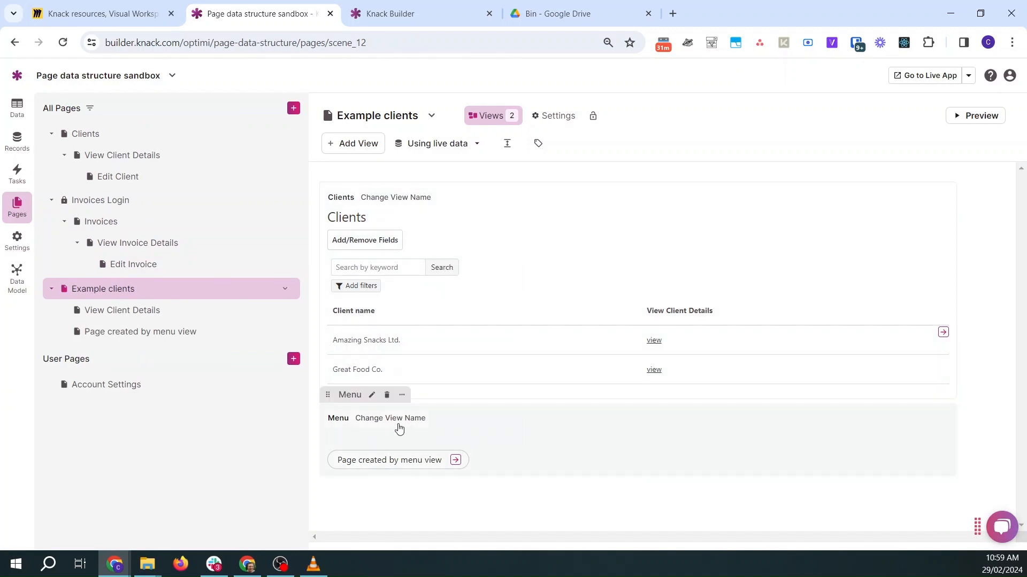
# Compare the menu-created child page with its parent Example clients page and the menu view row of the Miro chart.
pyautogui.click(112, 330)
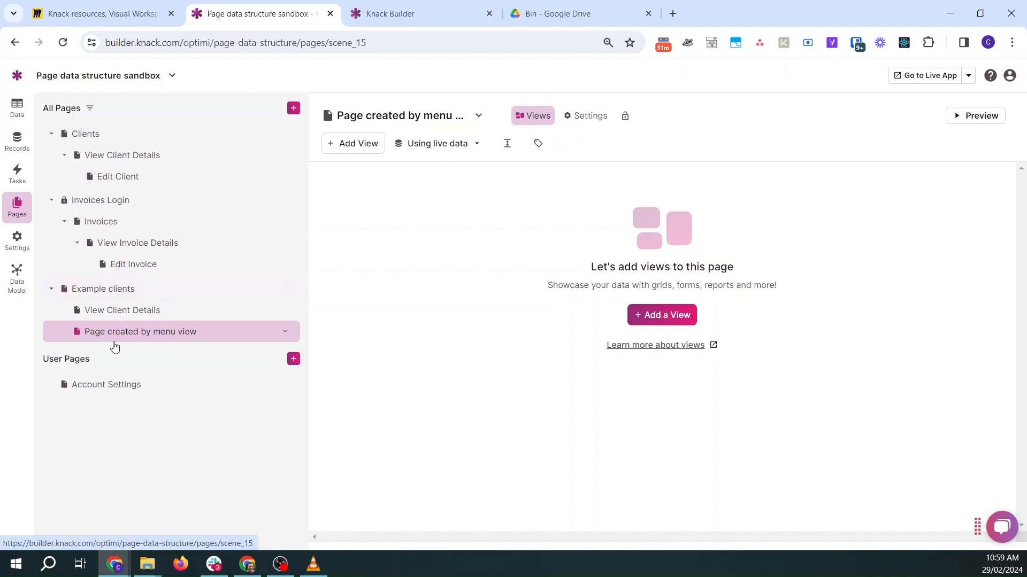
pyautogui.click(134, 13)
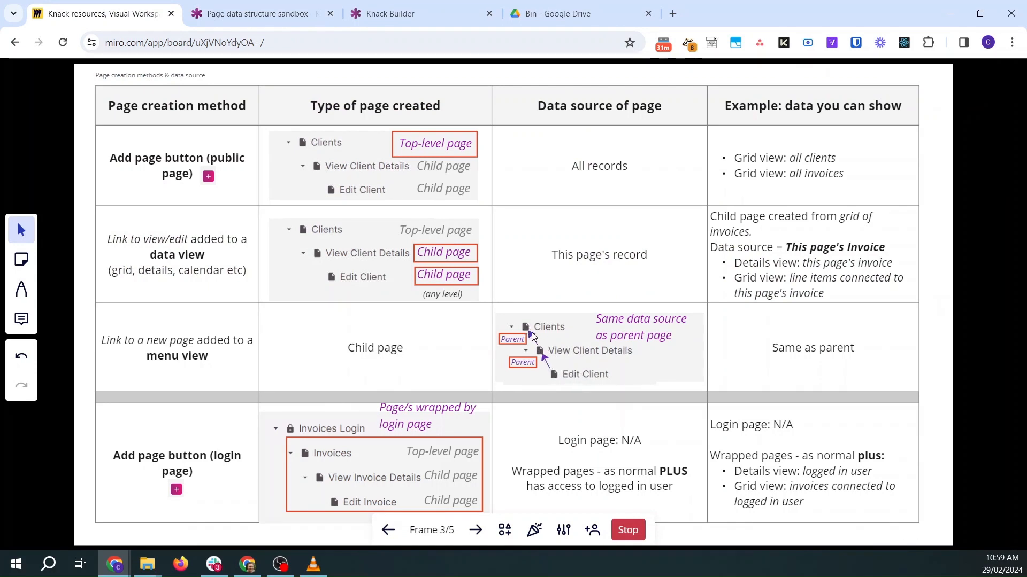
pyautogui.click(257, 13)
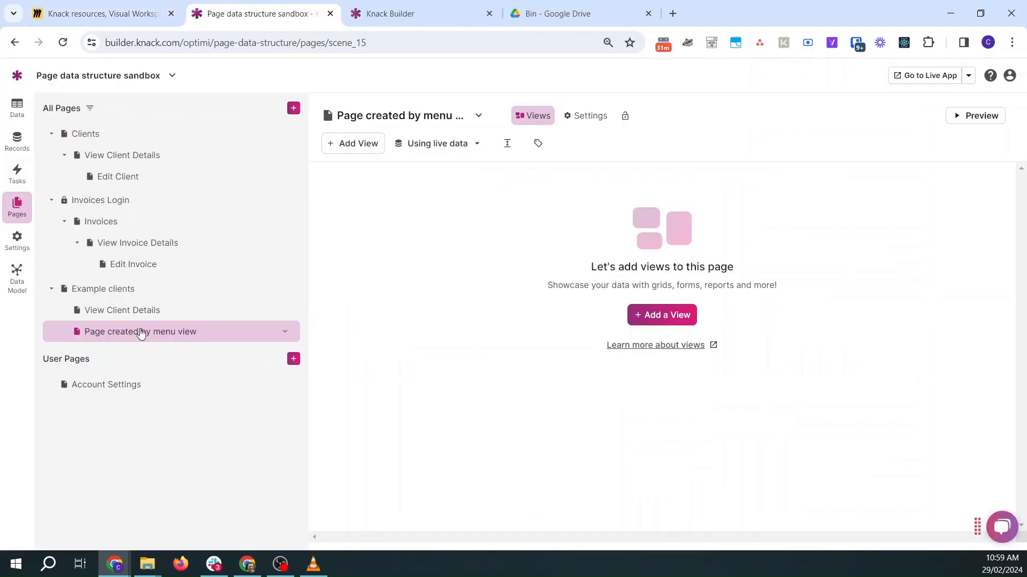
pyautogui.click(105, 293)
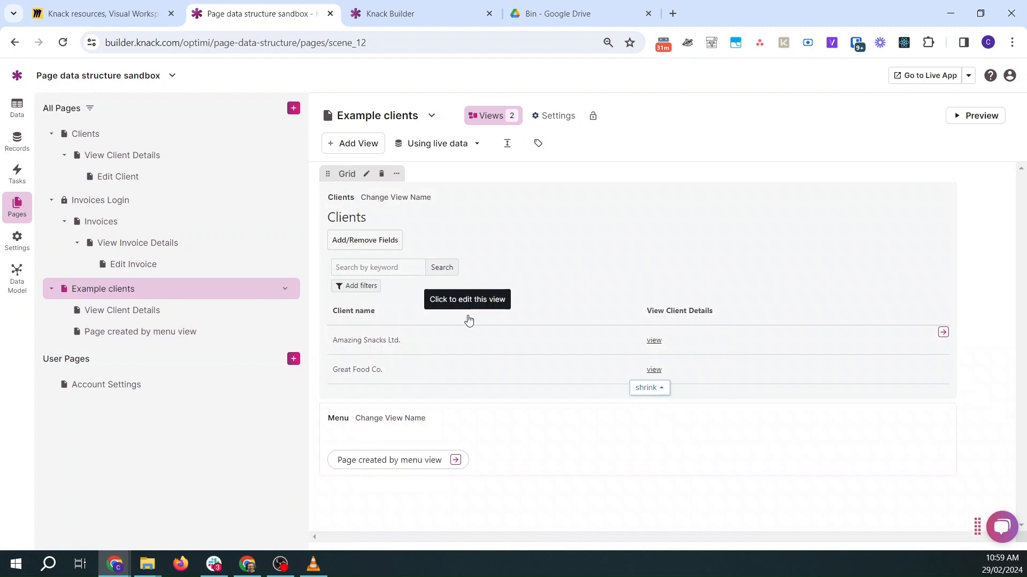
pyautogui.click(170, 331)
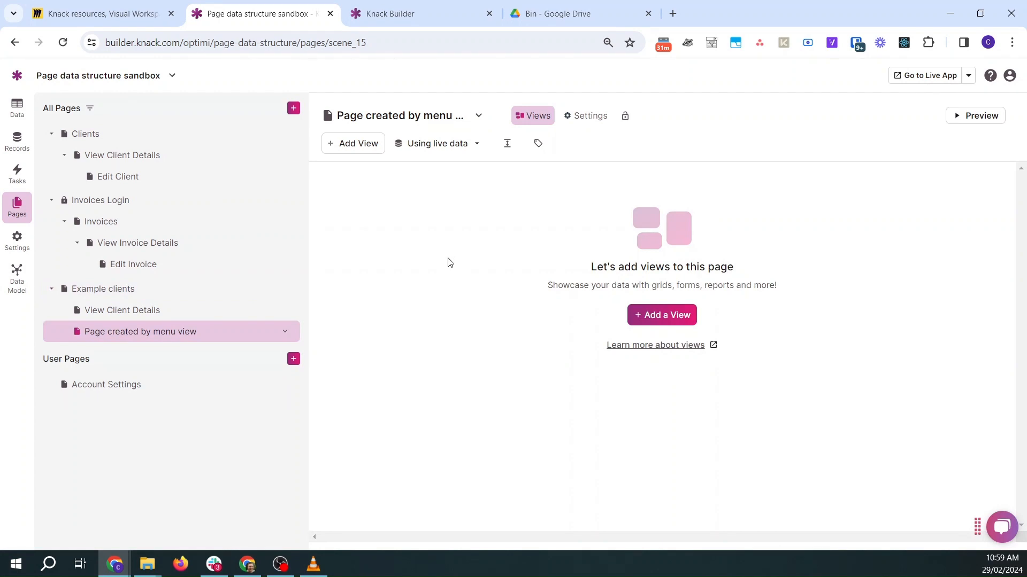
pyautogui.click(89, 289)
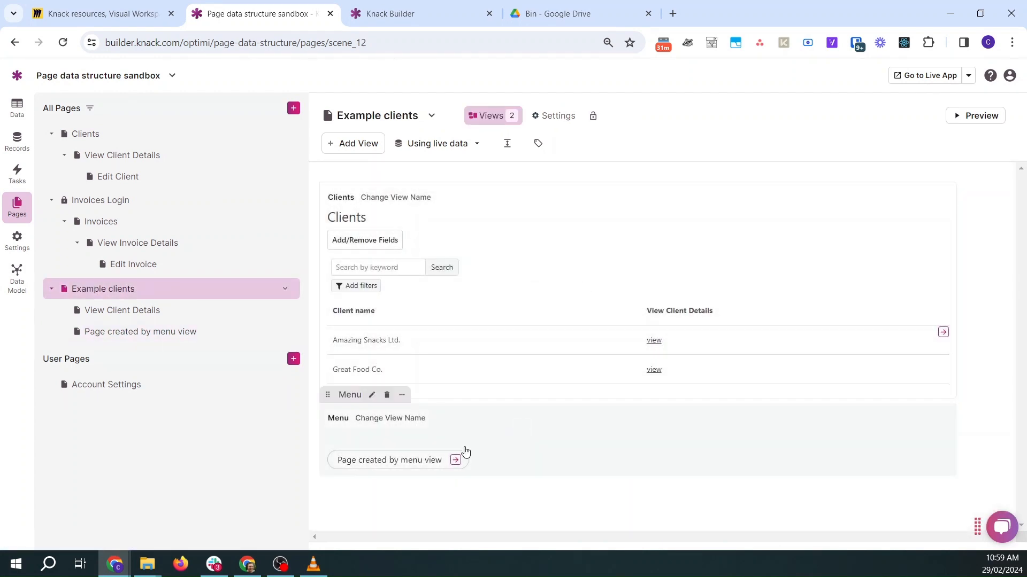
pyautogui.click(456, 461)
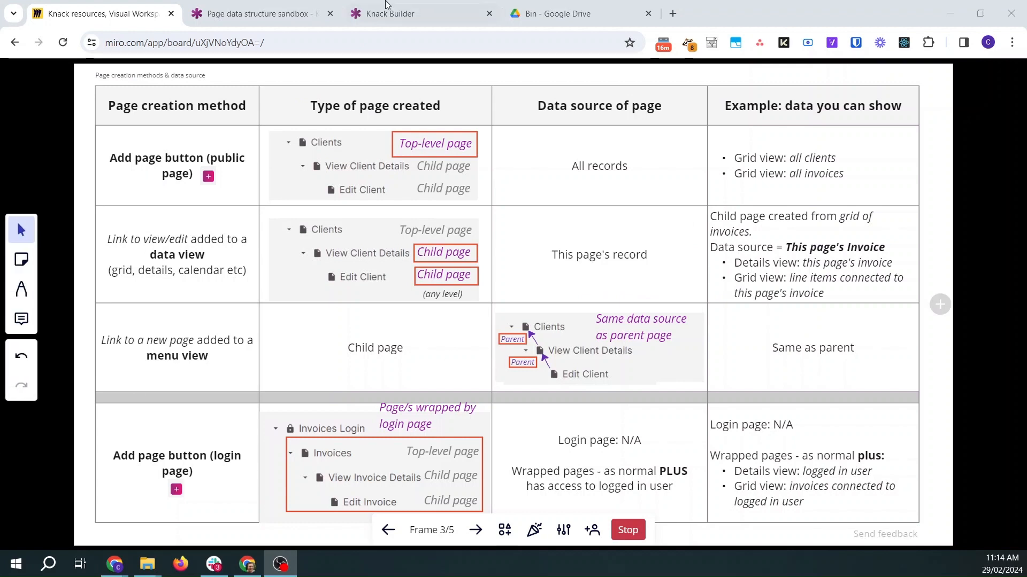
# Switch to the Knack builder and add a menu view to the View Client Details page under Example clients.
pyautogui.click(268, 6)
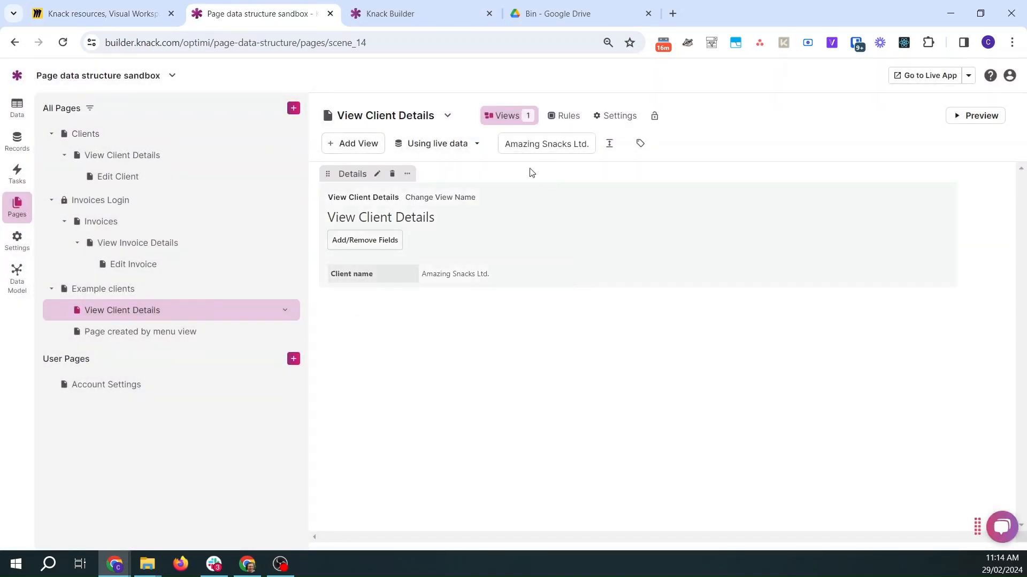
pyautogui.click(355, 144)
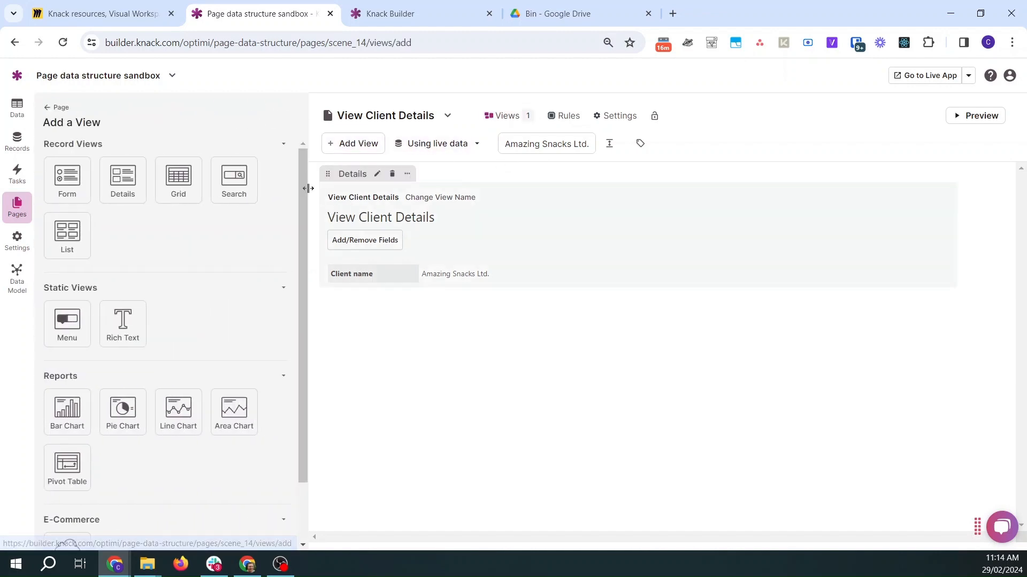
pyautogui.click(67, 320)
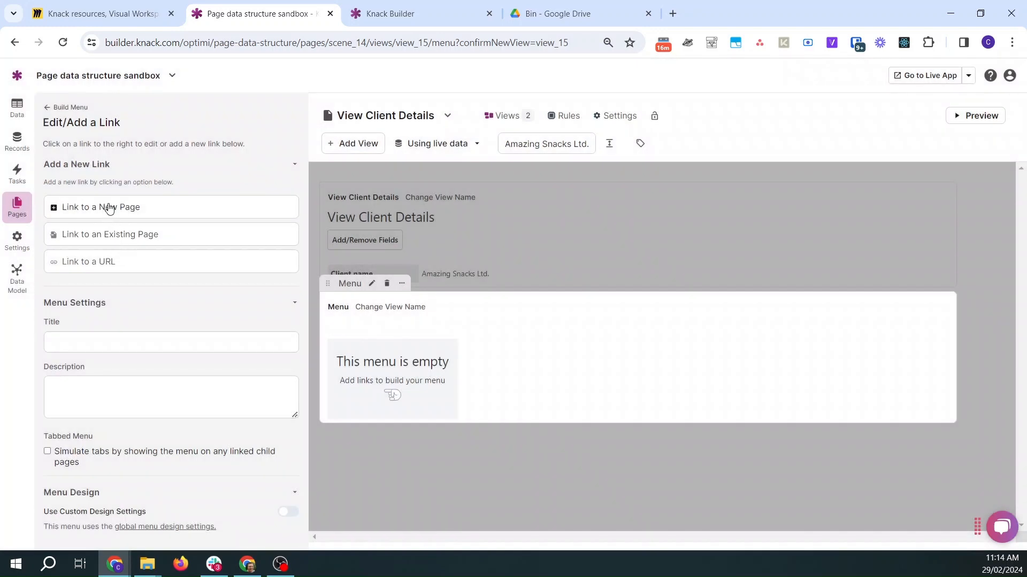
# Add a link to a new page named "New page from menu on view client details page" in the menu, and save it.
pyautogui.click(109, 208)
pyautogui.tripleClick(393, 141)
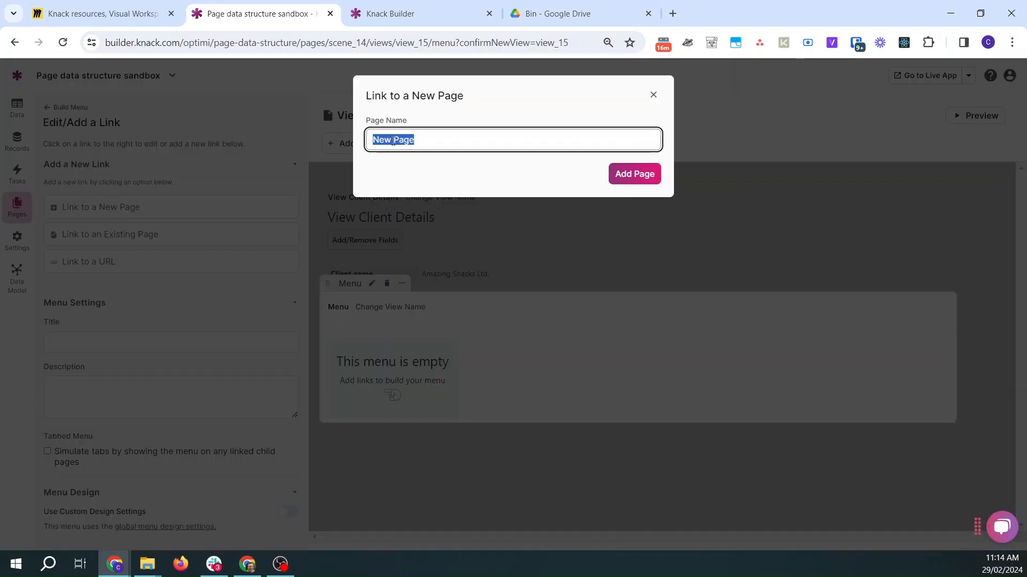
pyautogui.write('New')
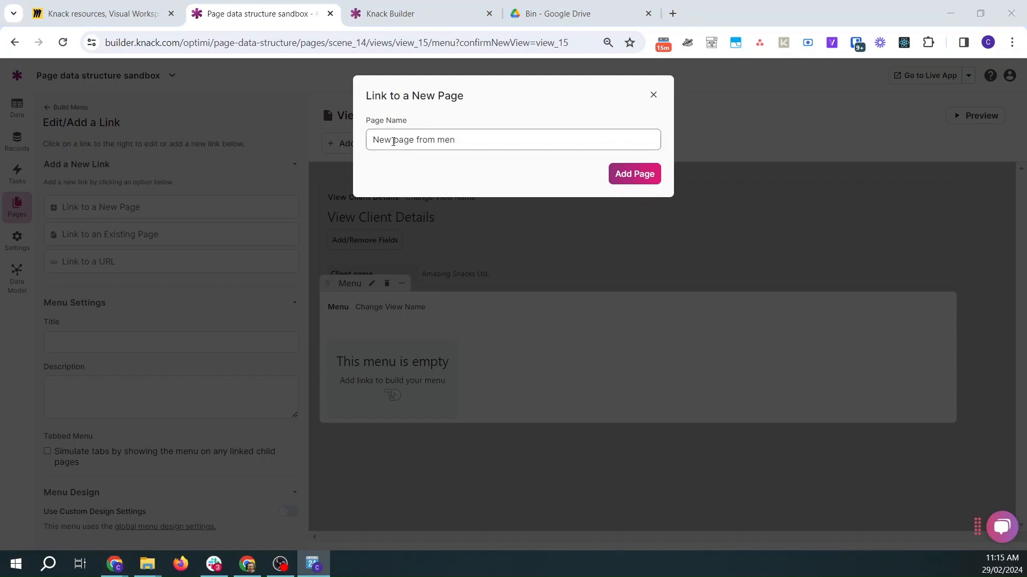
pyautogui.click(471, 145)
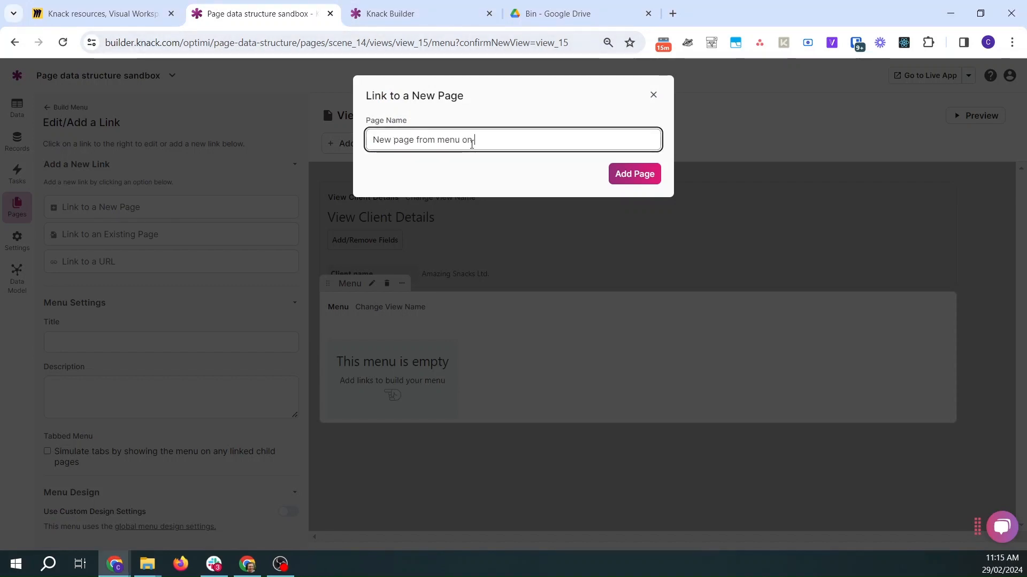
pyautogui.write('u on view client detail')
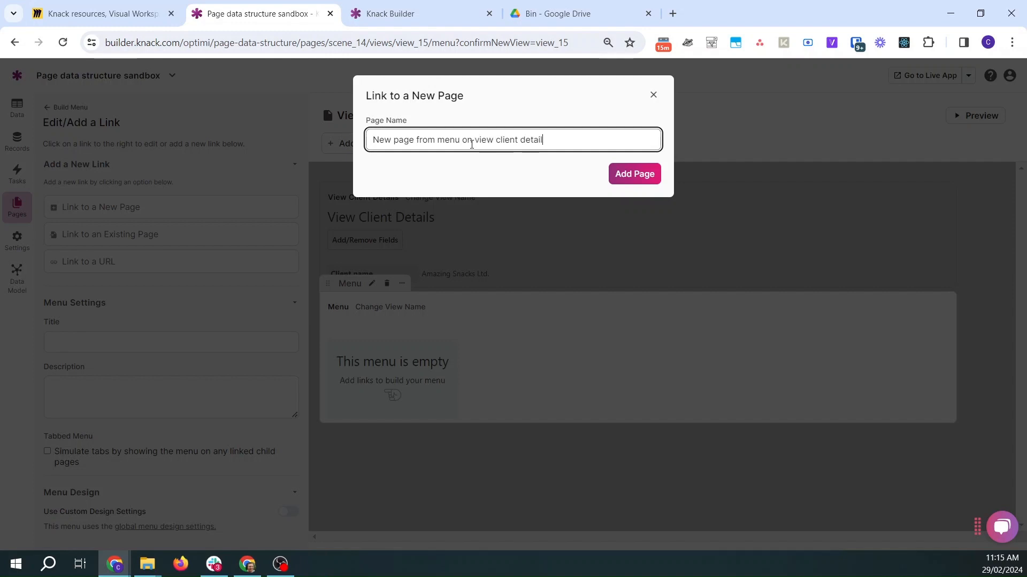
pyautogui.write('s page')
pyautogui.click(631, 175)
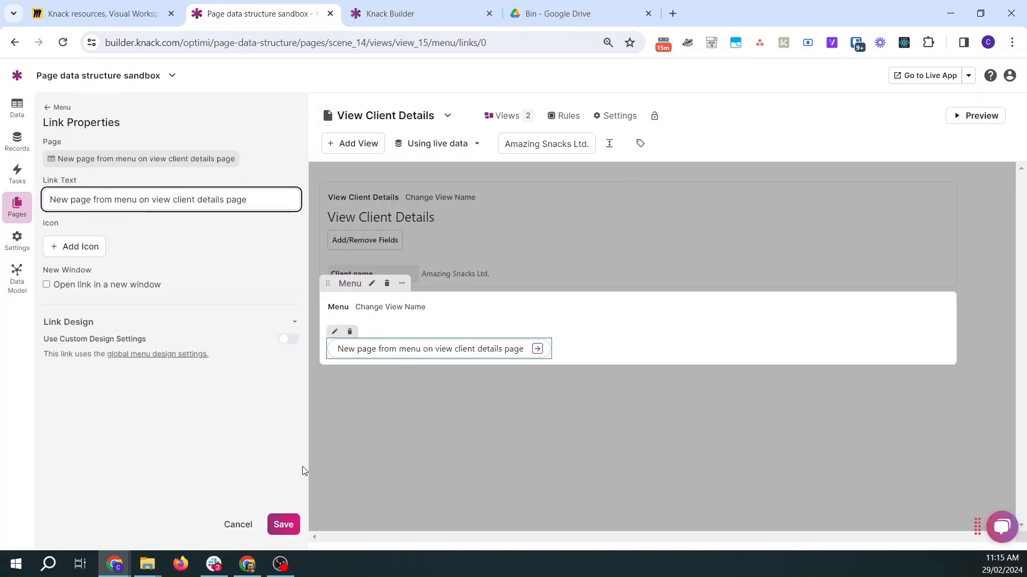
pyautogui.click(283, 524)
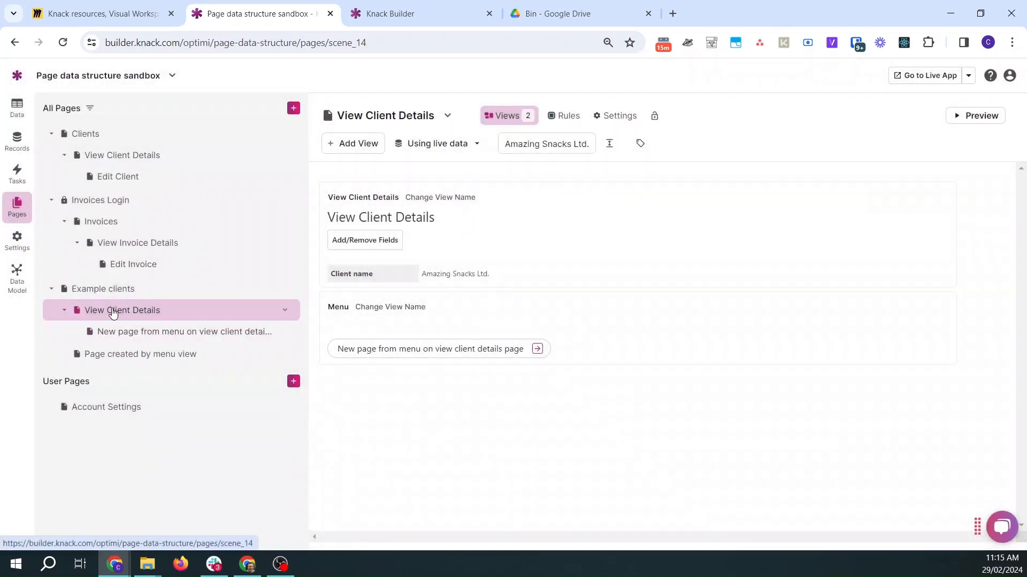
# Compare the new menu-created page with its parent View Client Details page in the page tree.
pyautogui.click(132, 337)
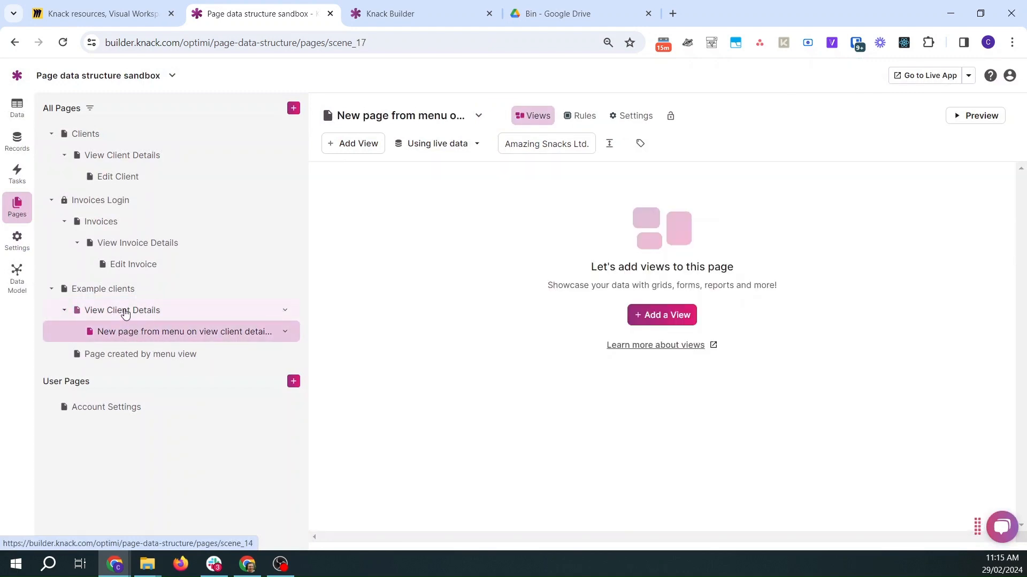
pyautogui.click(123, 313)
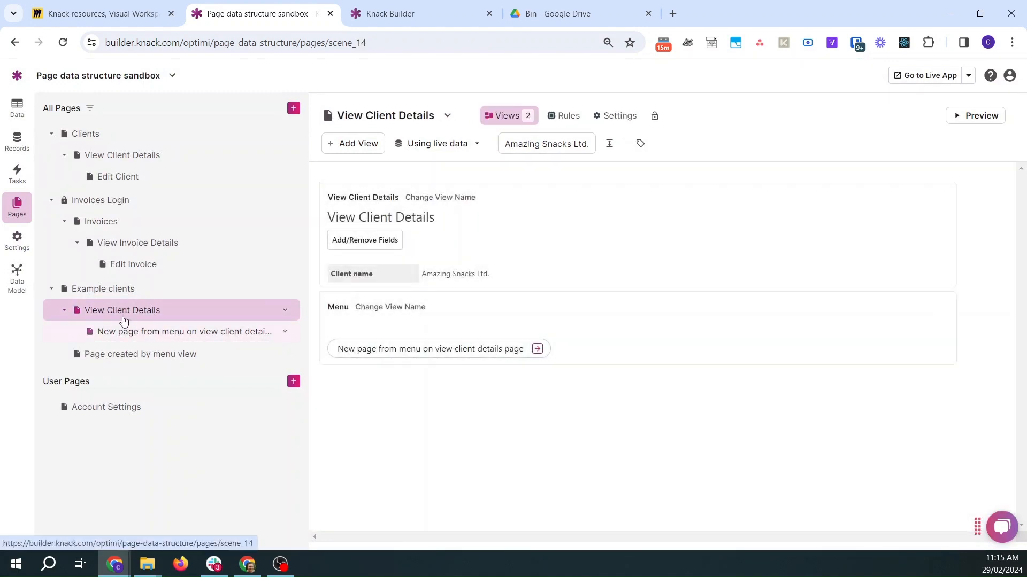
pyautogui.click(127, 332)
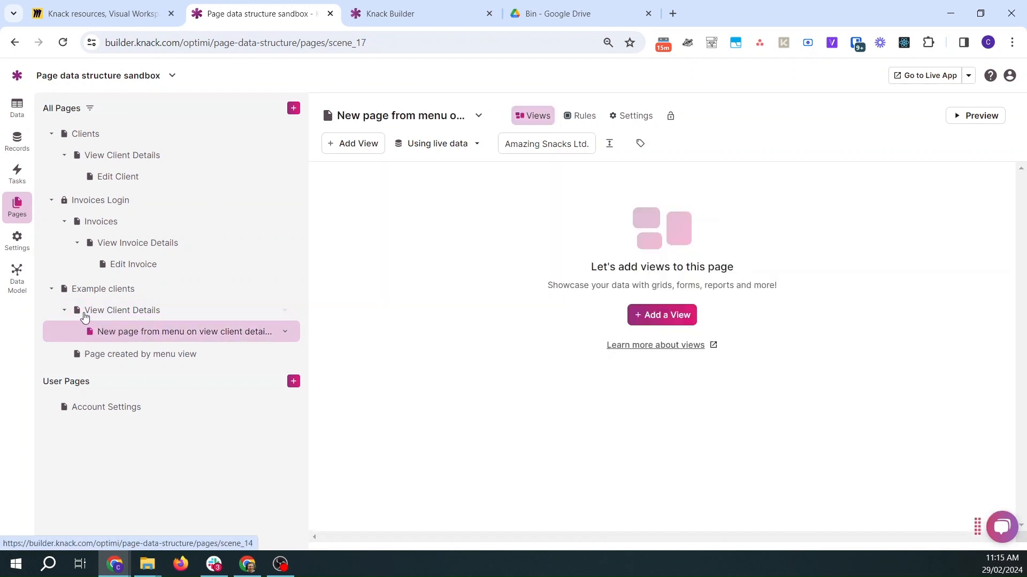
pyautogui.click(64, 312)
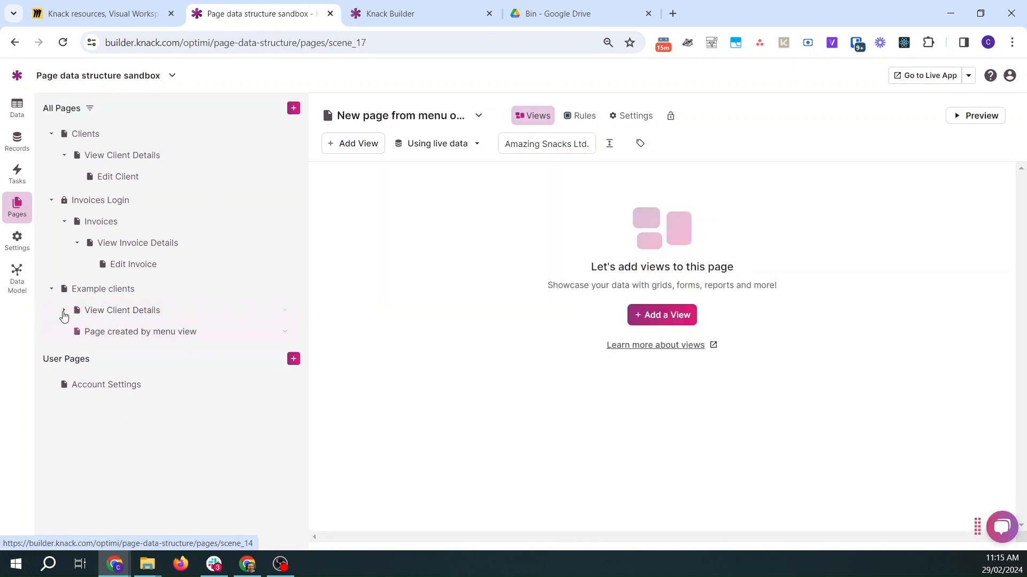
pyautogui.click(64, 311)
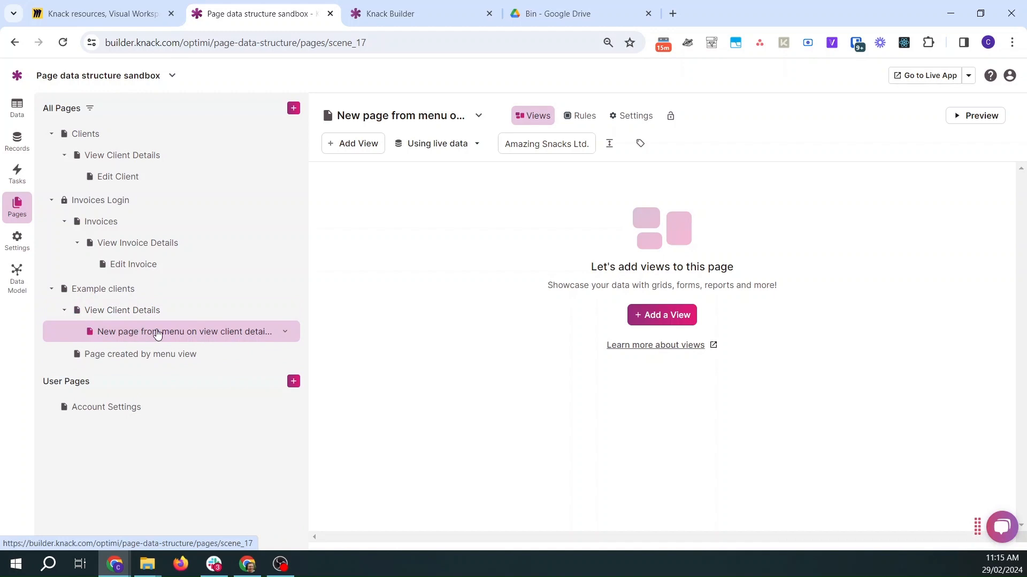
# Check which invoices a new Invoices grid would display on the page created from the View Client Details menu.
pyautogui.click(357, 146)
pyautogui.click(170, 179)
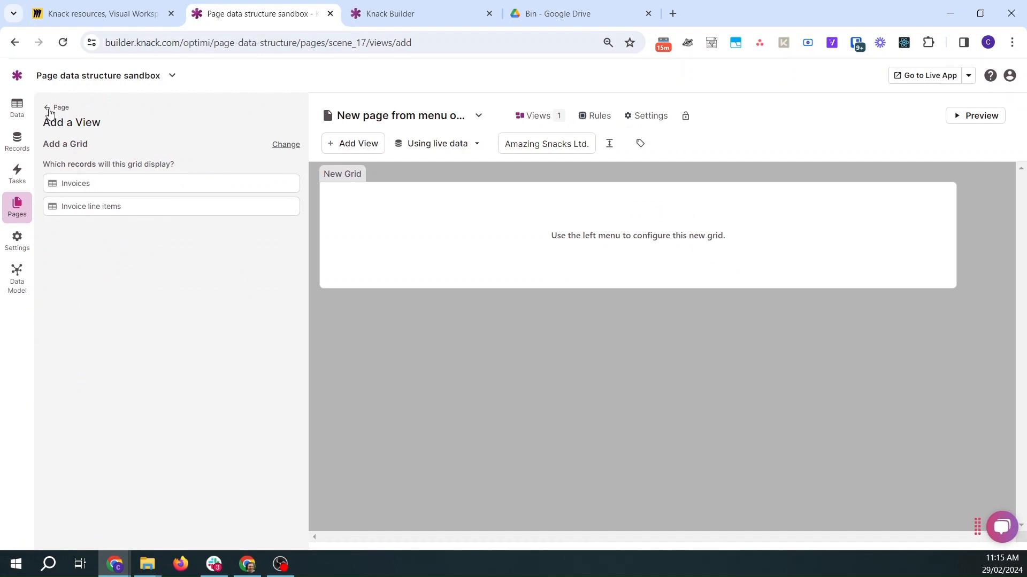
pyautogui.click(95, 188)
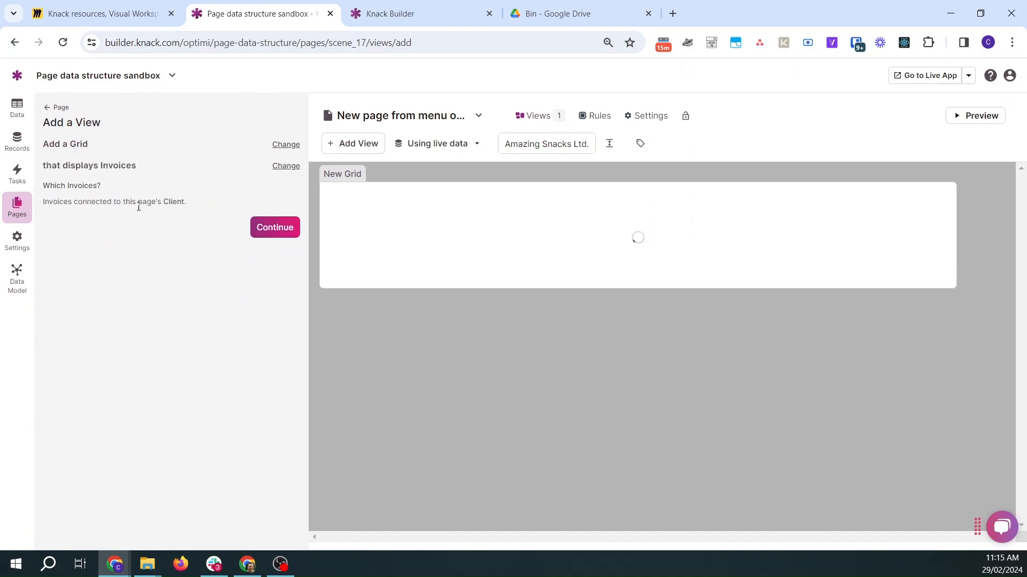
pyautogui.click(80, 150)
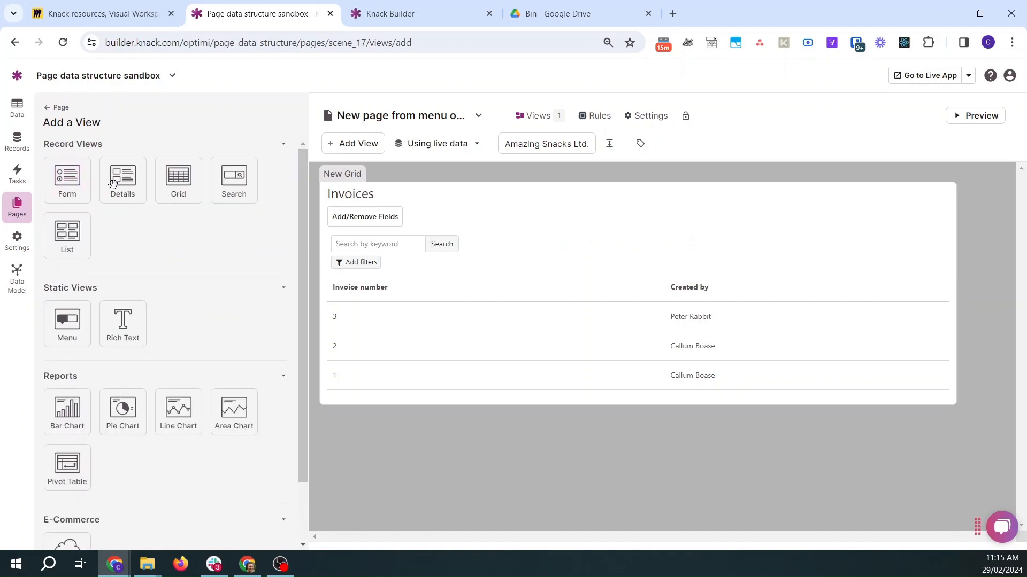
# Check which records a new Invoice line items grid would display on the same page, and discard the draft.
pyautogui.click(156, 192)
pyautogui.click(109, 208)
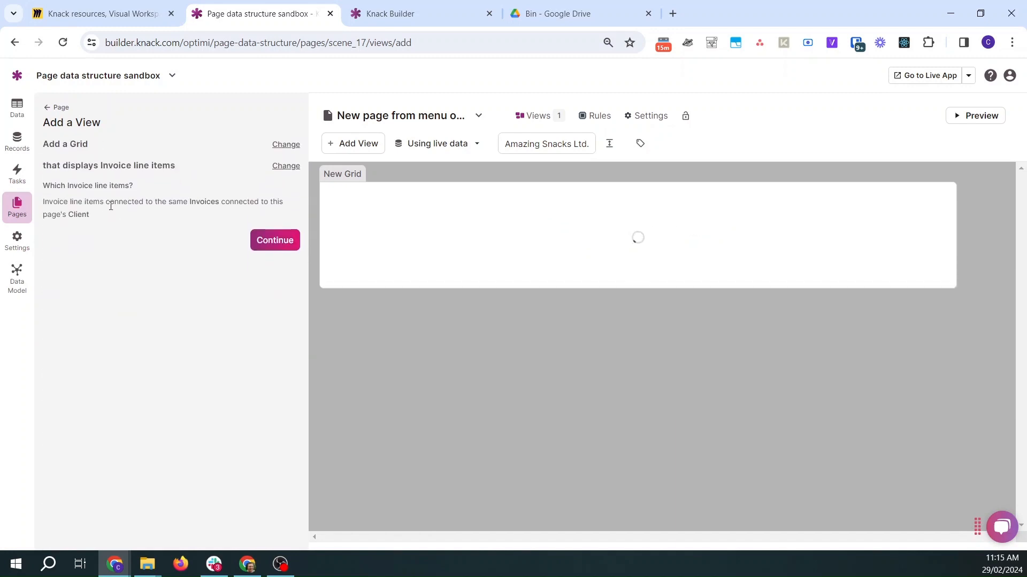
pyautogui.click(48, 109)
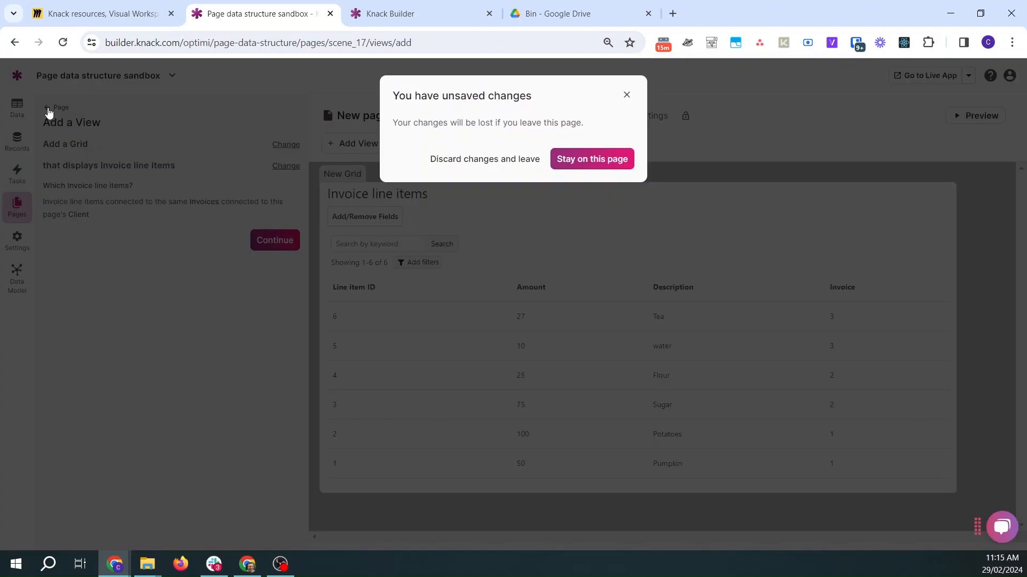
pyautogui.click(450, 164)
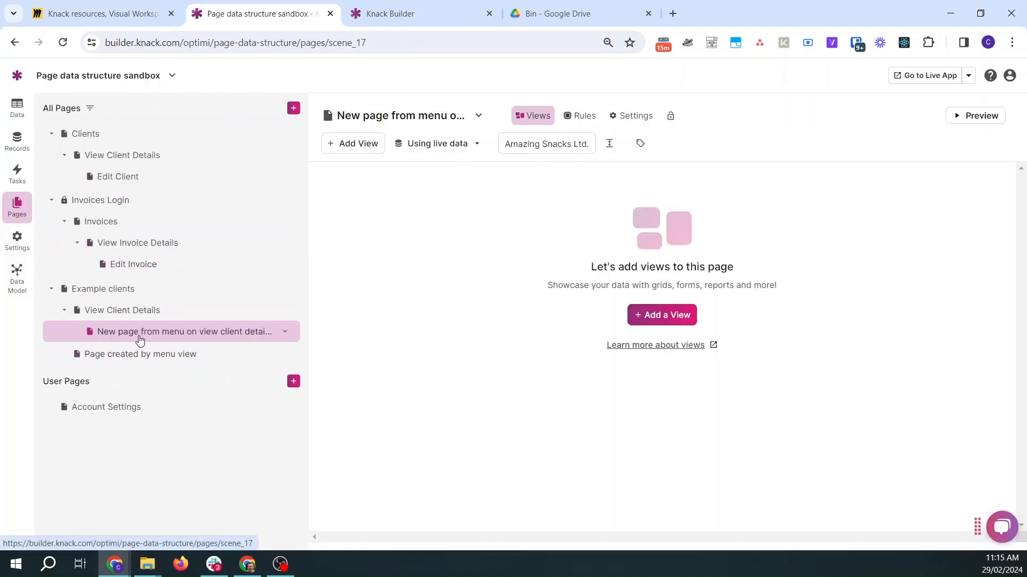
# Review the View Client Details page and its menu-created child, and return to the page creation chart in Miro.
pyautogui.click(147, 319)
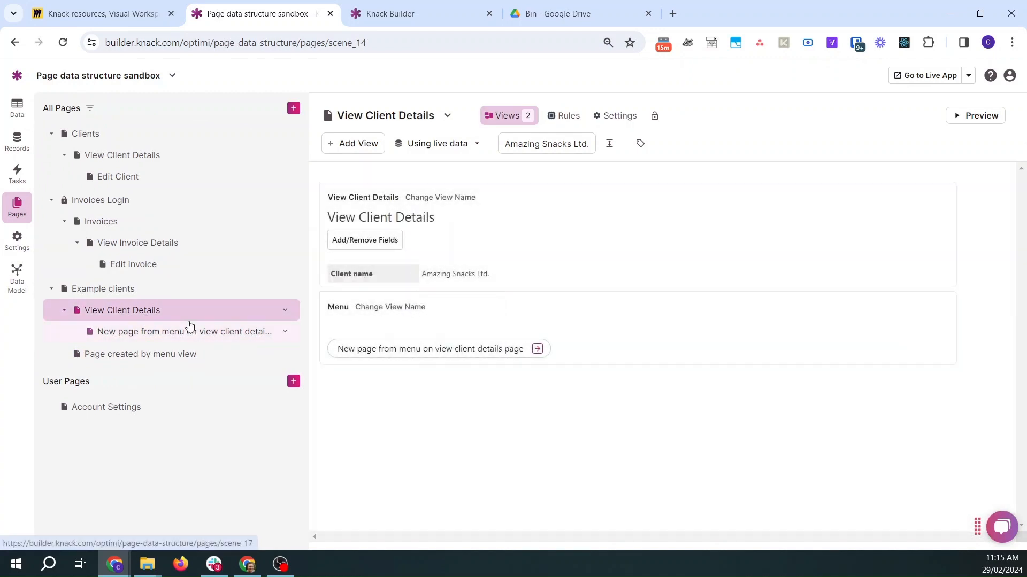
pyautogui.click(191, 331)
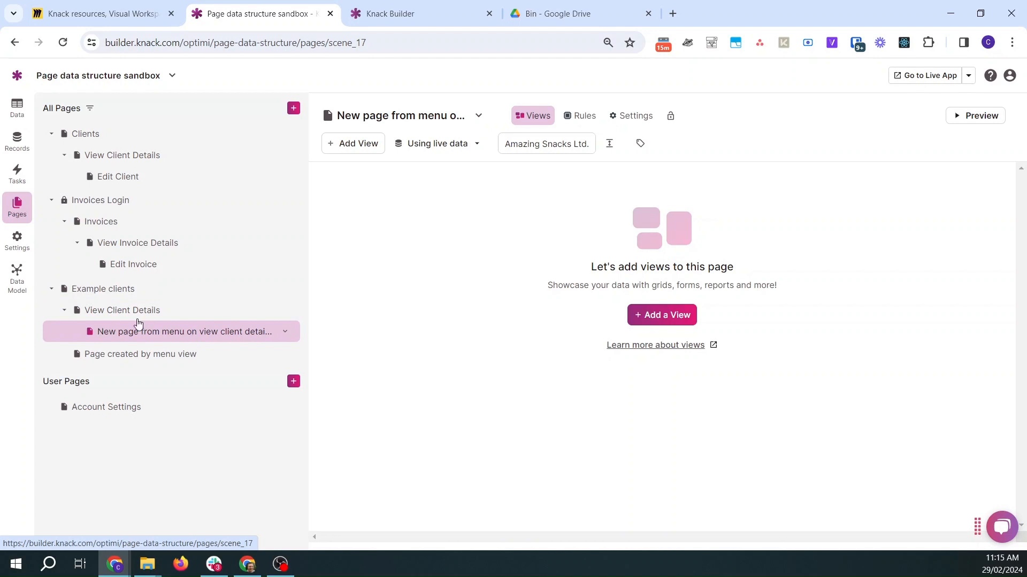
pyautogui.click(153, 22)
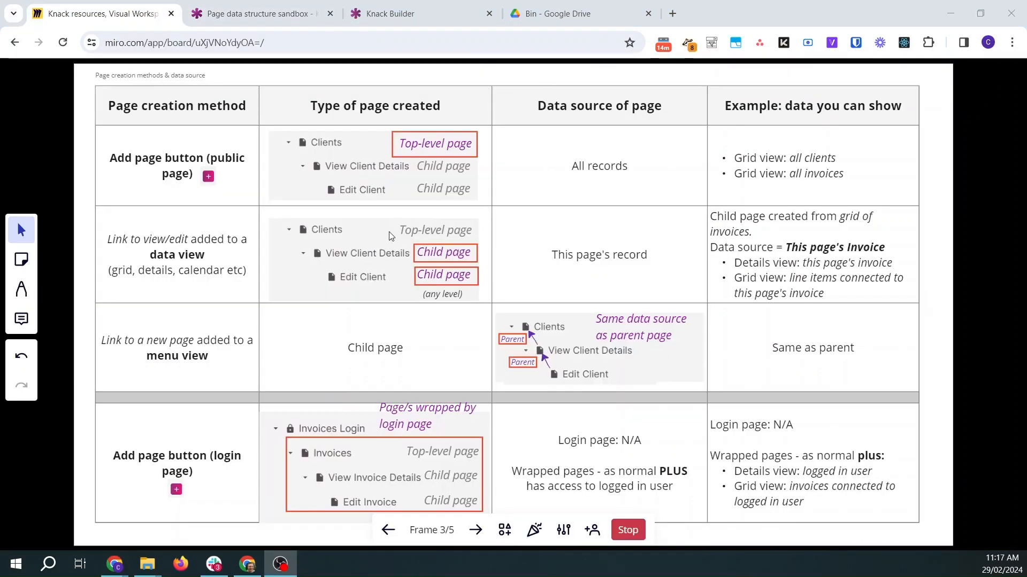
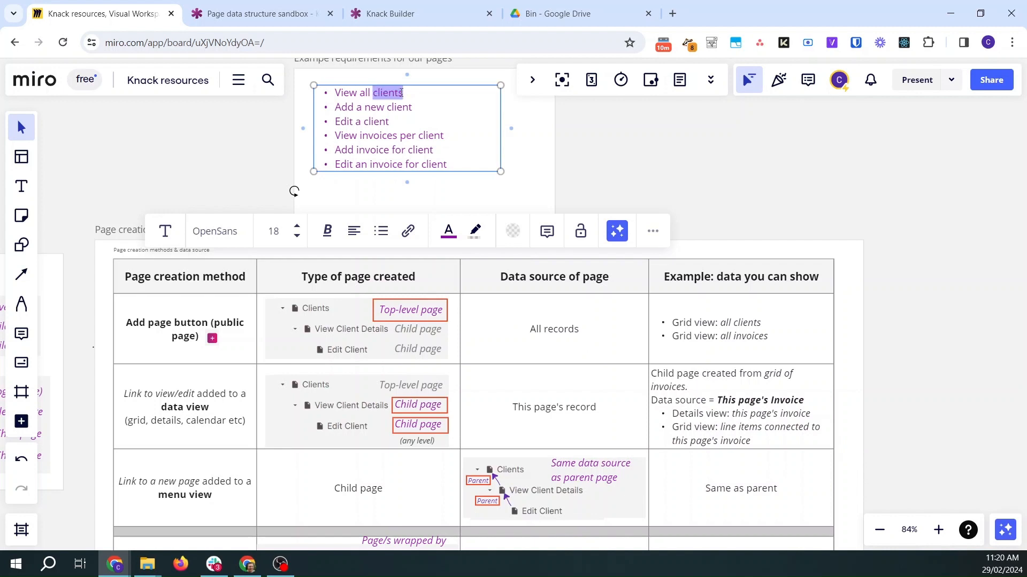
# Append "(TOP LEVEL PAGE)" to the "View all clients" requirement and widen the requirements text box.
pyautogui.press('End')
pyautogui.write('(TOP LEVEL PAGE)')
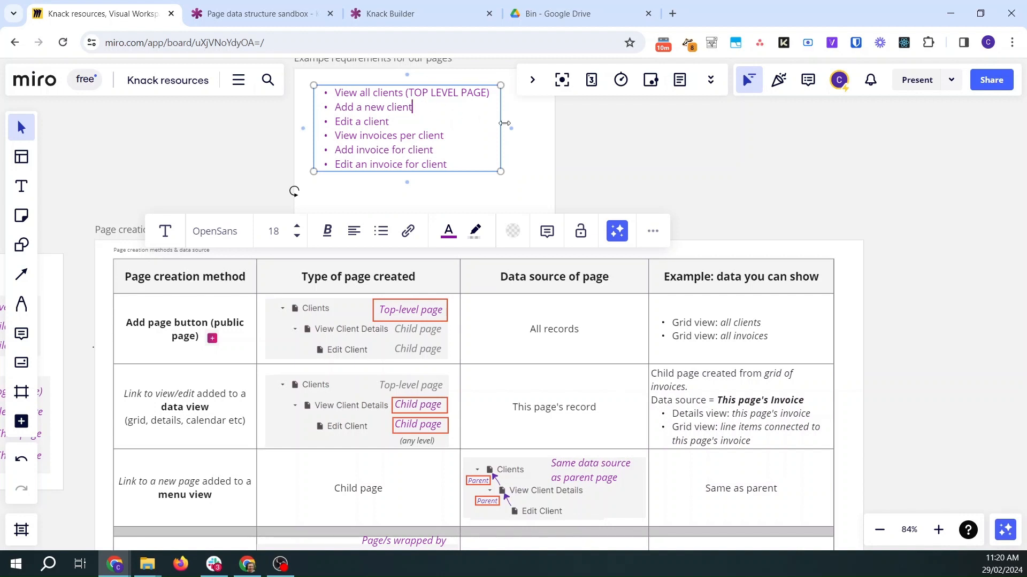
pyautogui.moveTo(502, 122); pyautogui.dragTo(541, 122)
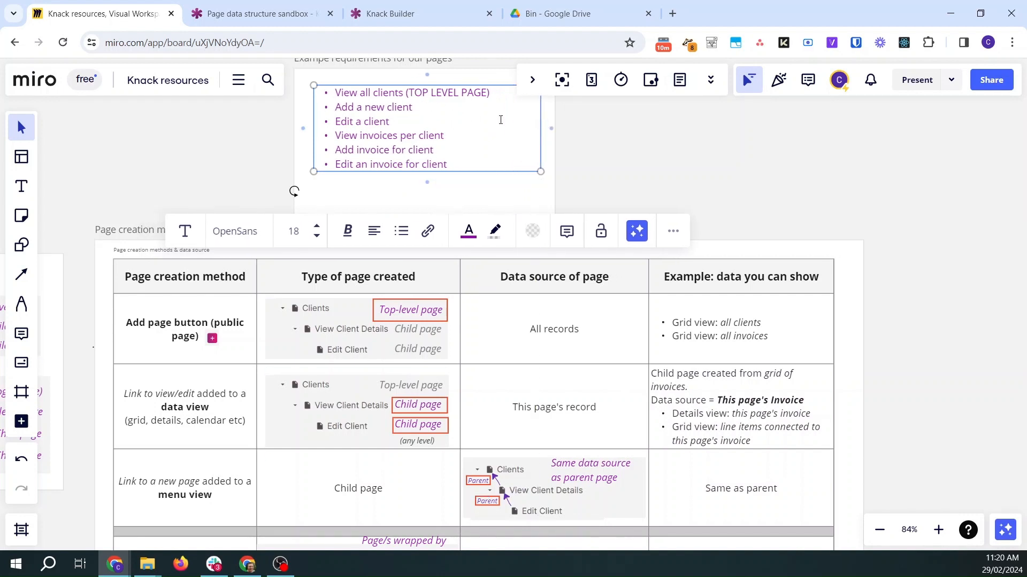
# Append "(TOP LEVEL PAGE / CHILD FROM MENU VIEW)" to the "Add a new client" requirement.
pyautogui.click(430, 106)
pyautogui.write('TOP LEVLE')
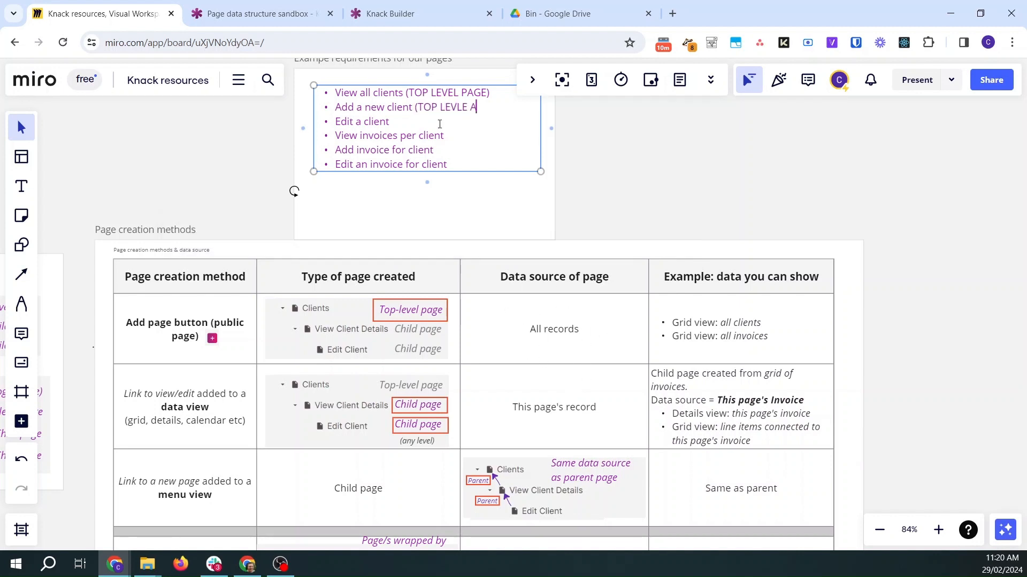
pyautogui.write('AL PAGE')
pyautogui.write('PAGE / CHILD P')
pyautogui.write('ROM MENU VIEW)')
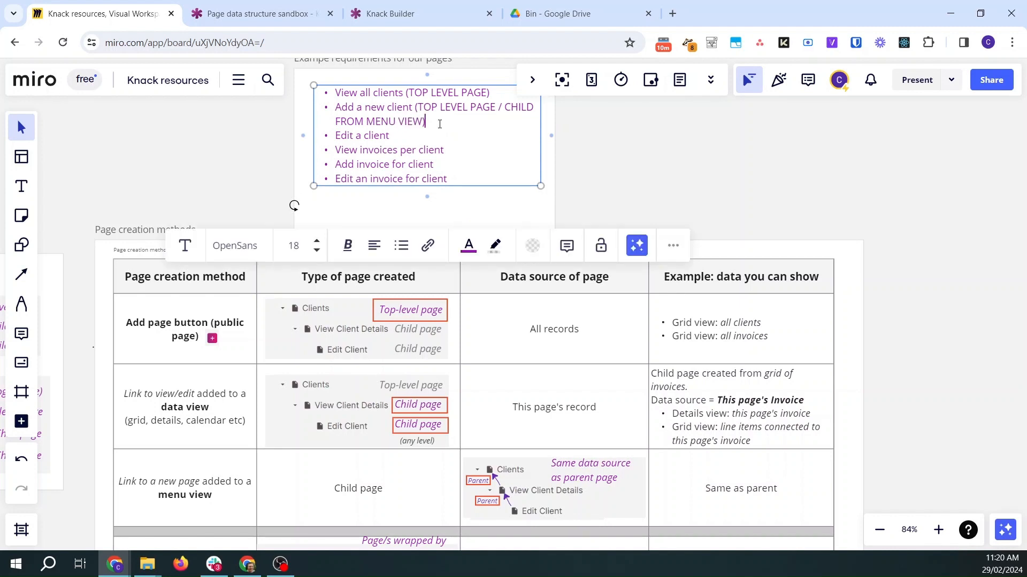
pyautogui.click(235, 167)
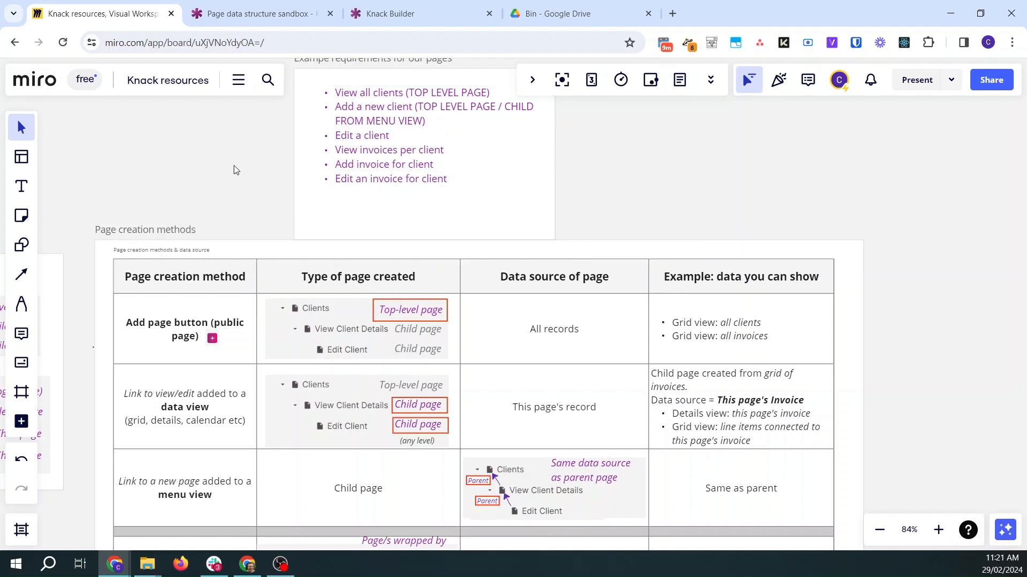
# Switch to the Knack builder and add a new public top-level page named "All clients".
pyautogui.click(260, 7)
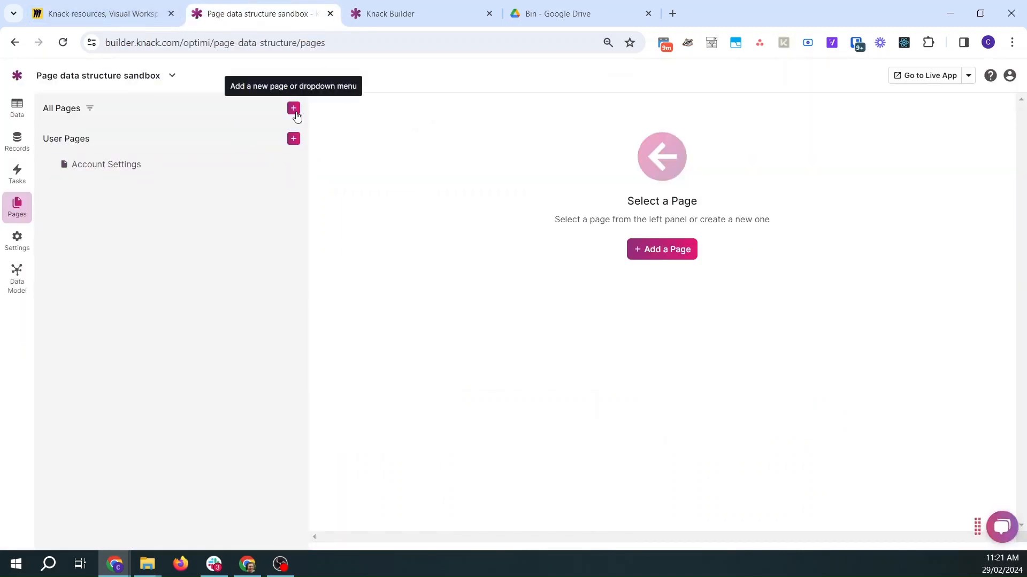
pyautogui.click(295, 112)
pyautogui.click(259, 149)
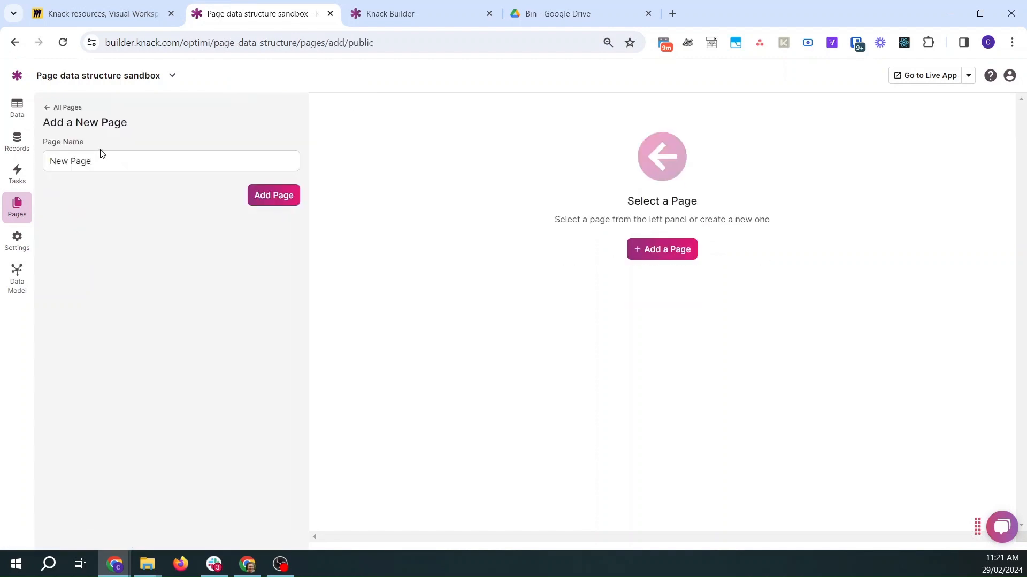
pyautogui.tripleClick(94, 155)
pyautogui.write('All clients')
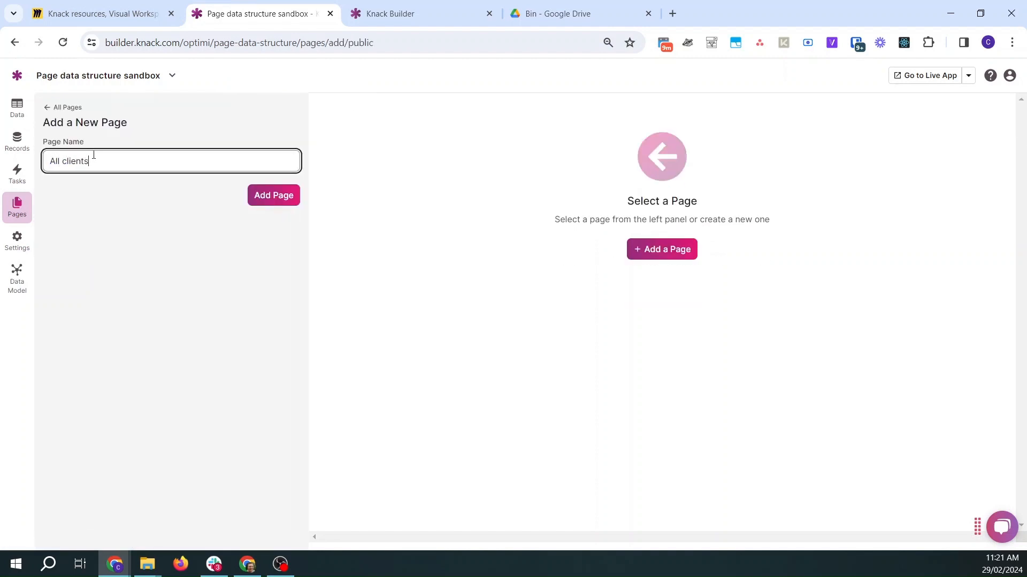
pyautogui.click(288, 204)
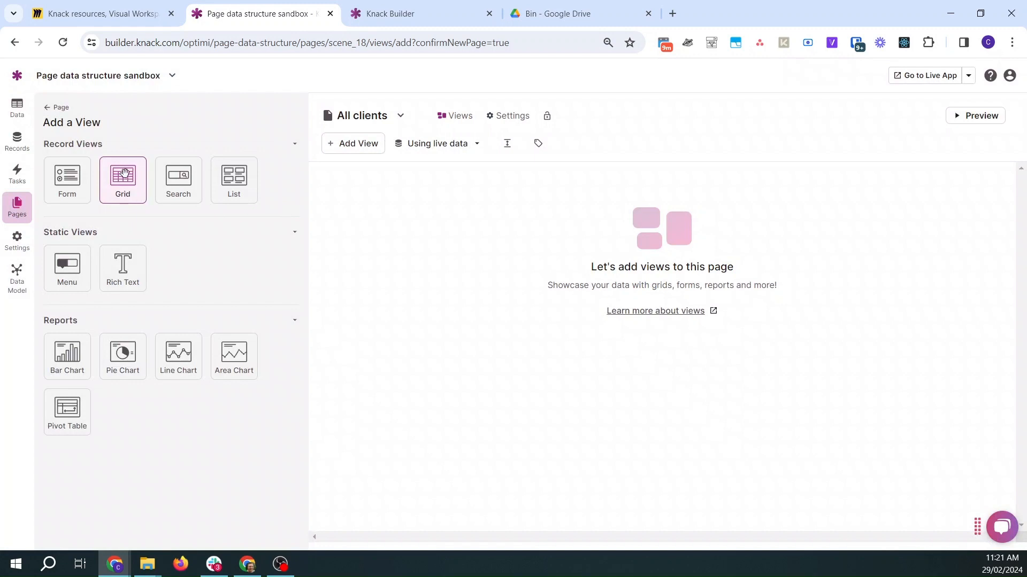
# Add a grid view displaying Clients to the All clients page, without additional edit or details links.
pyautogui.click(125, 173)
pyautogui.click(75, 183)
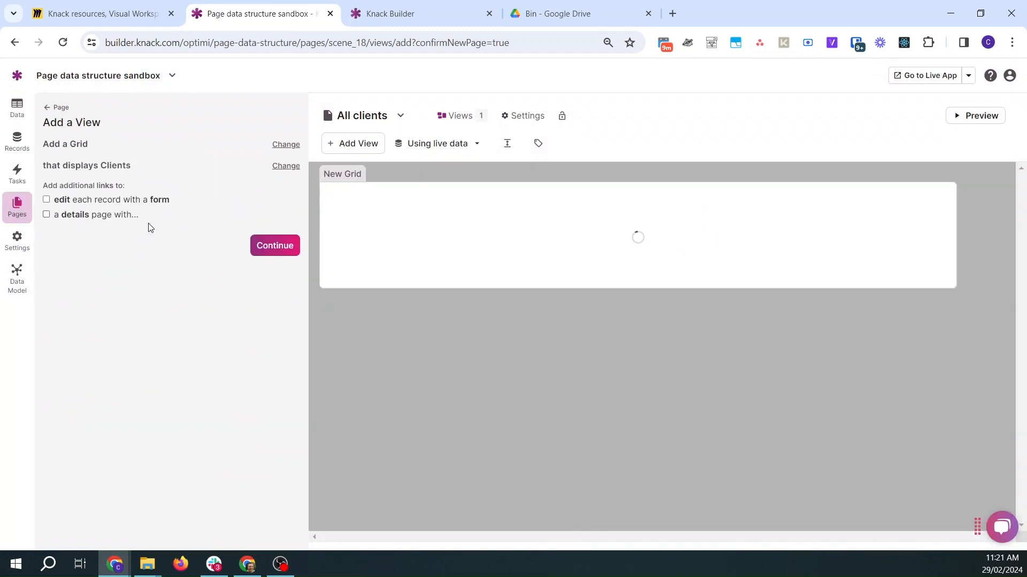
pyautogui.click(276, 247)
pyautogui.click(275, 285)
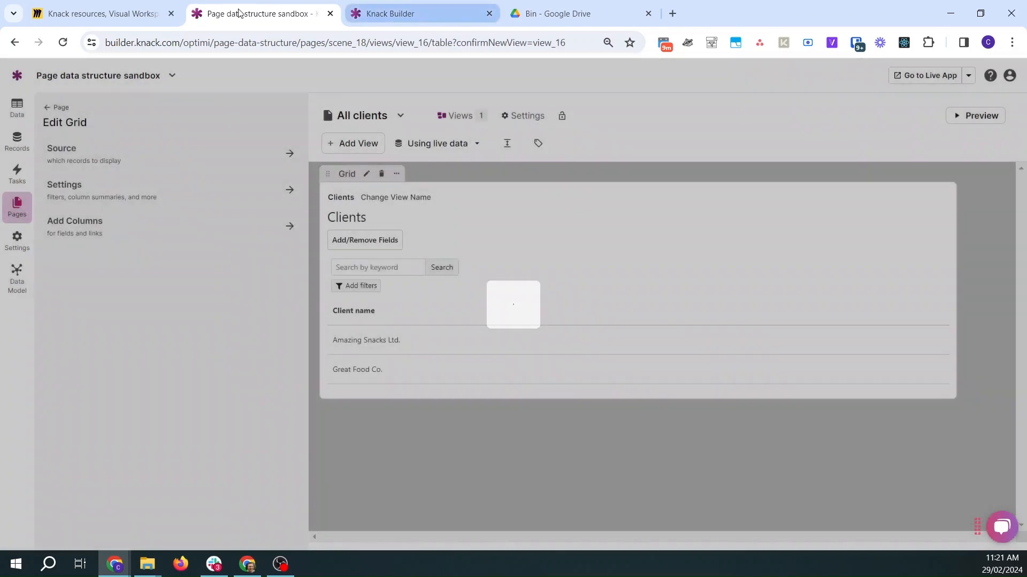
# Check the example requirements on the Miro board, then add a form named "Add Client" that inserts new Clients to the Knack All clients page.
pyautogui.click(92, 14)
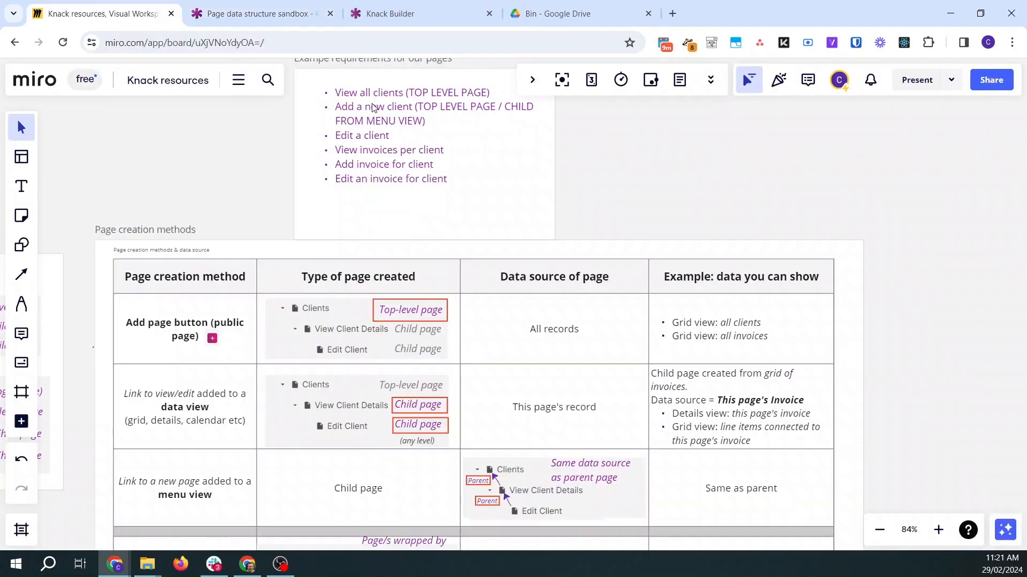
pyautogui.click(262, 15)
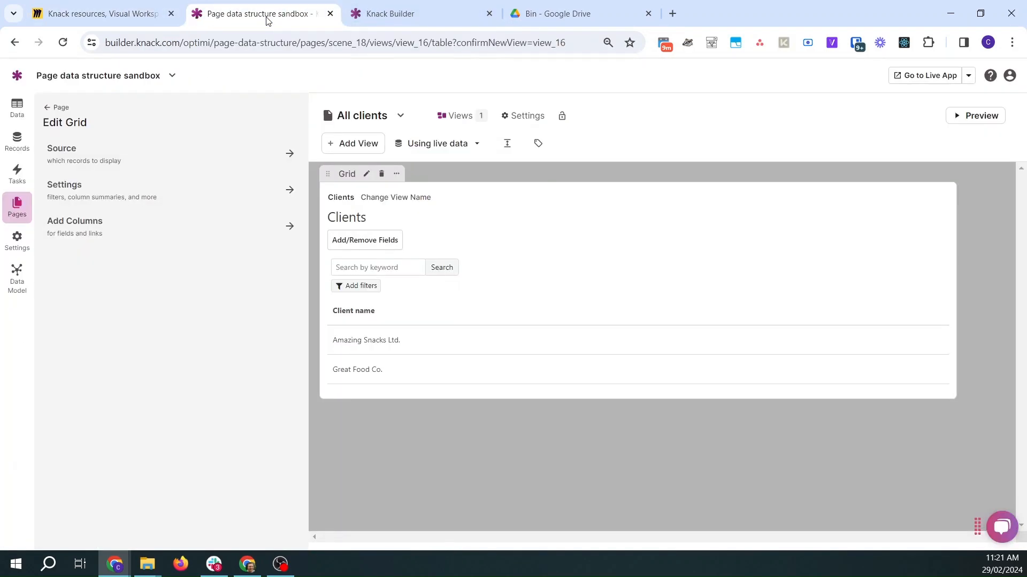
pyautogui.click(57, 108)
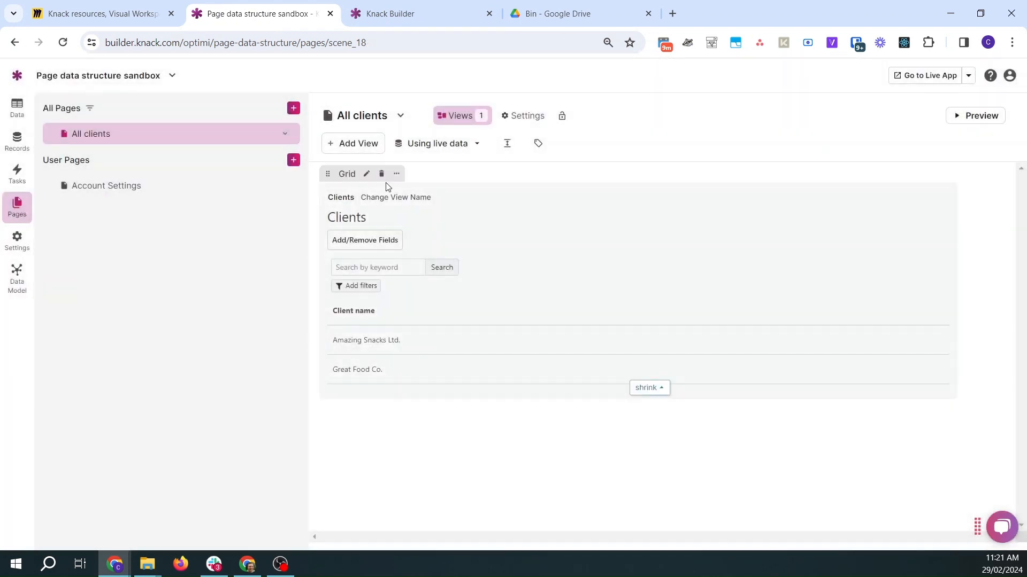
pyautogui.click(347, 143)
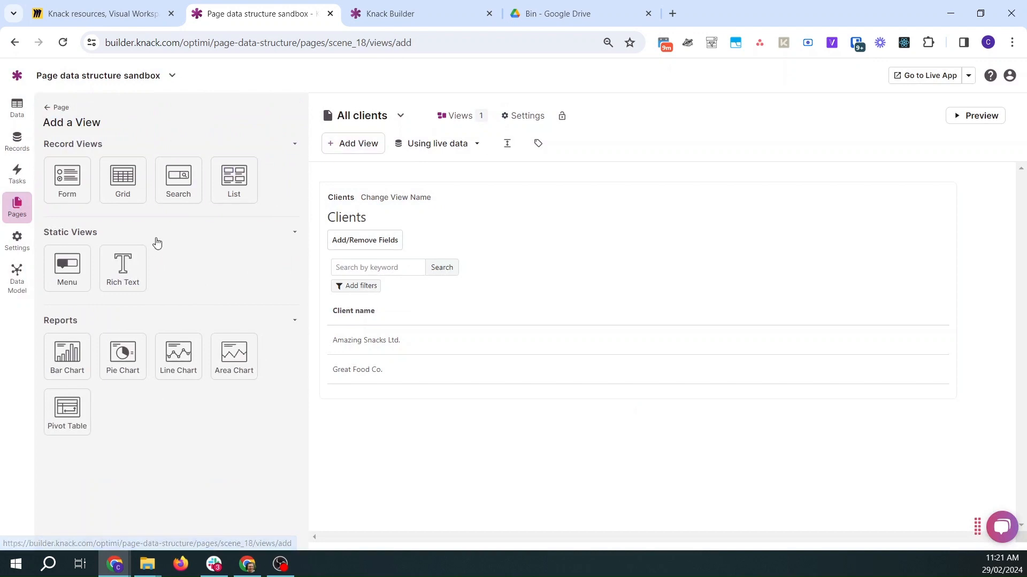
pyautogui.click(70, 178)
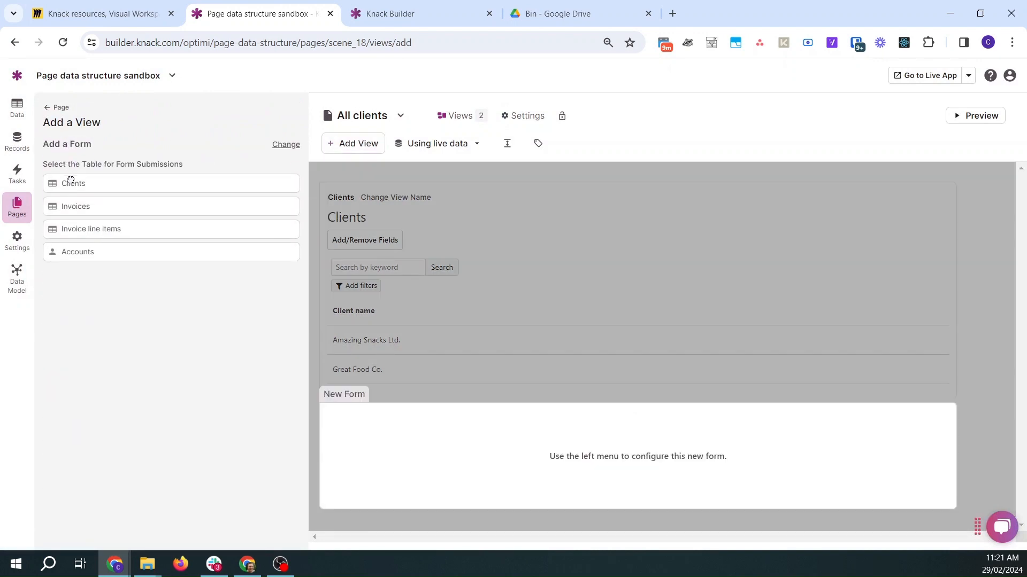
pyautogui.click(99, 183)
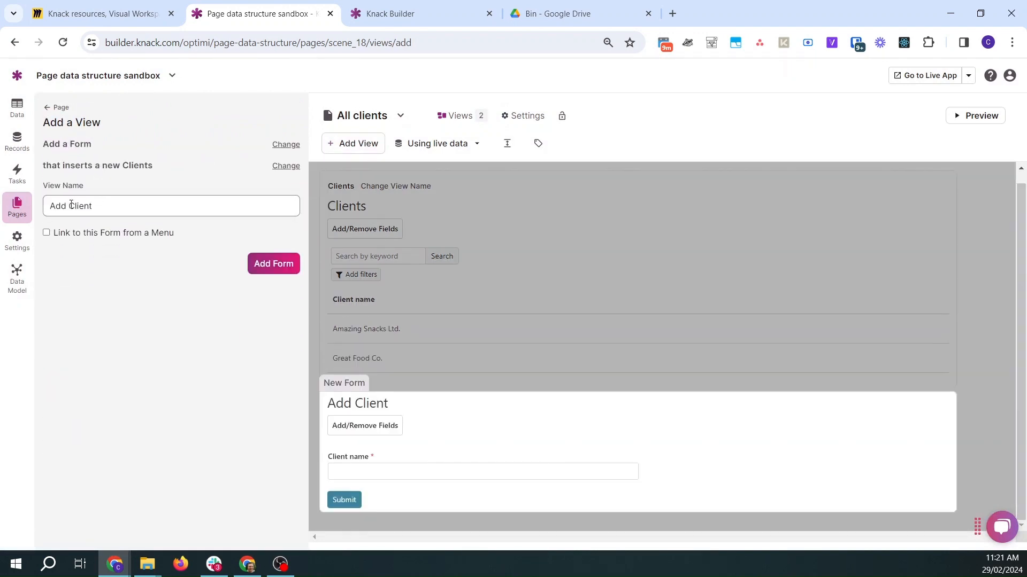
pyautogui.click(268, 266)
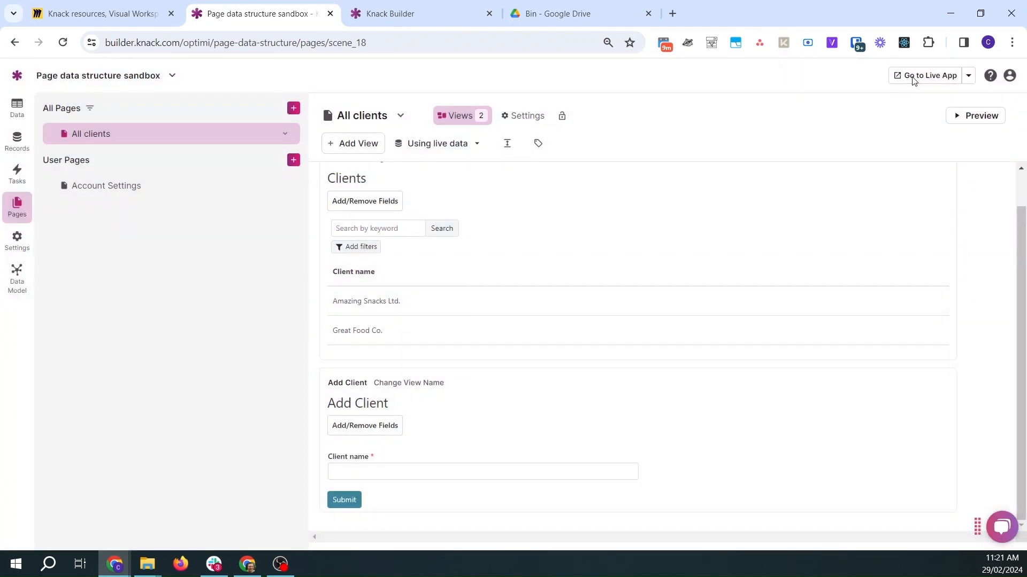
# Open the live app and submit a client named "New client" through the Add Client form.
pyautogui.click(913, 78)
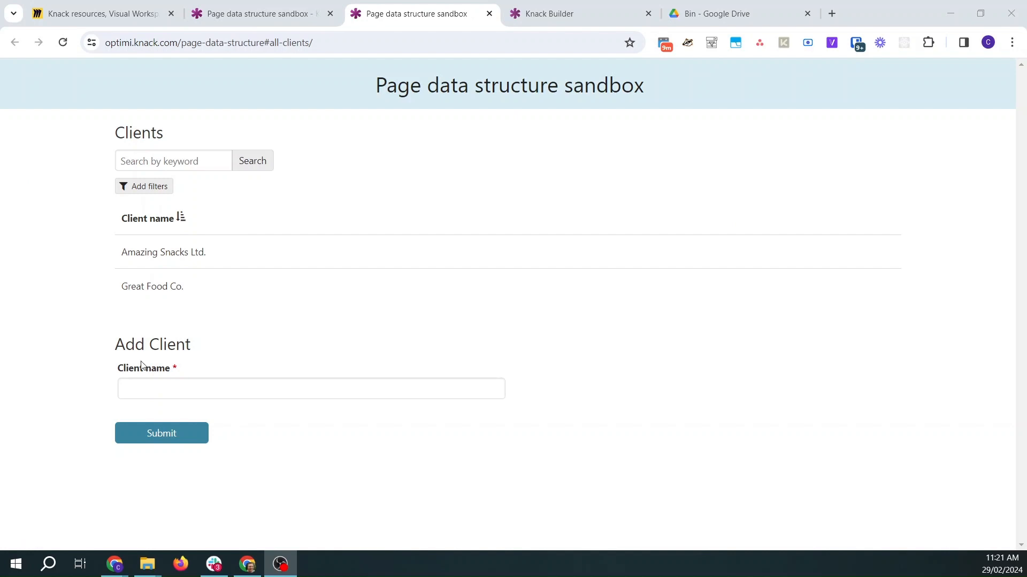
pyautogui.click(156, 386)
pyautogui.write('New client')
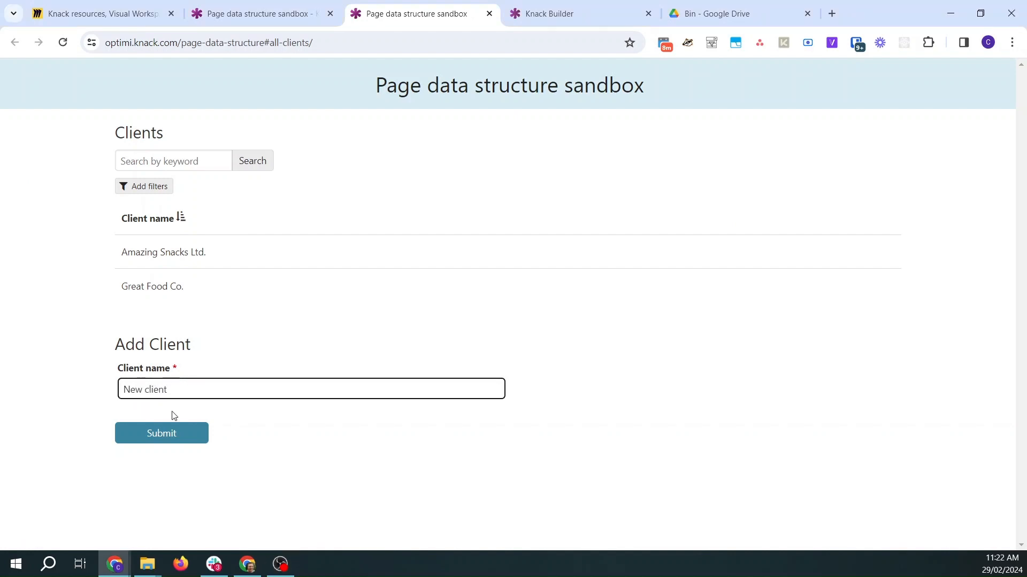
pyautogui.click(195, 431)
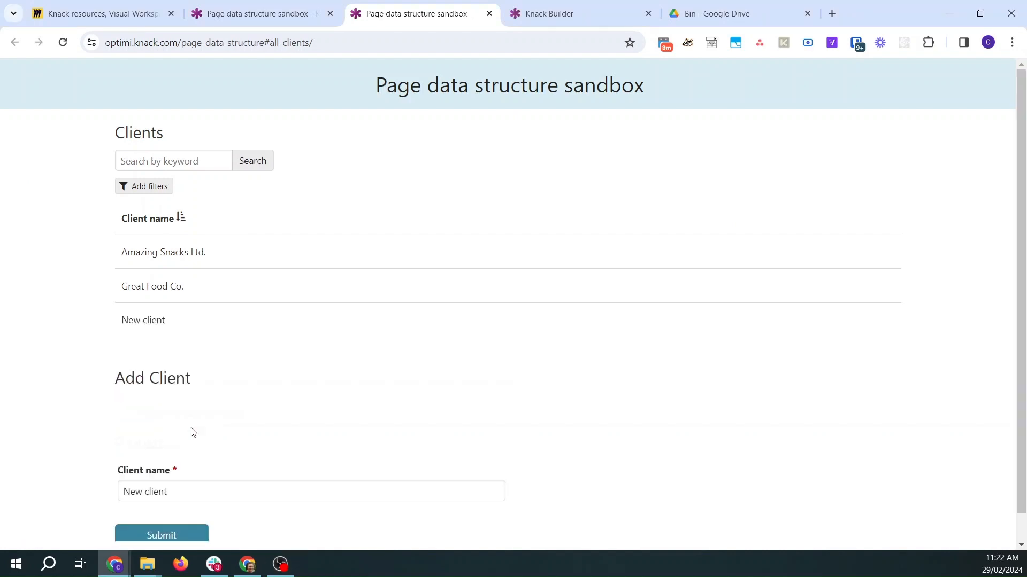
# Return to the Knack builder and delete the Add Client form from the All clients page.
pyautogui.click(238, 20)
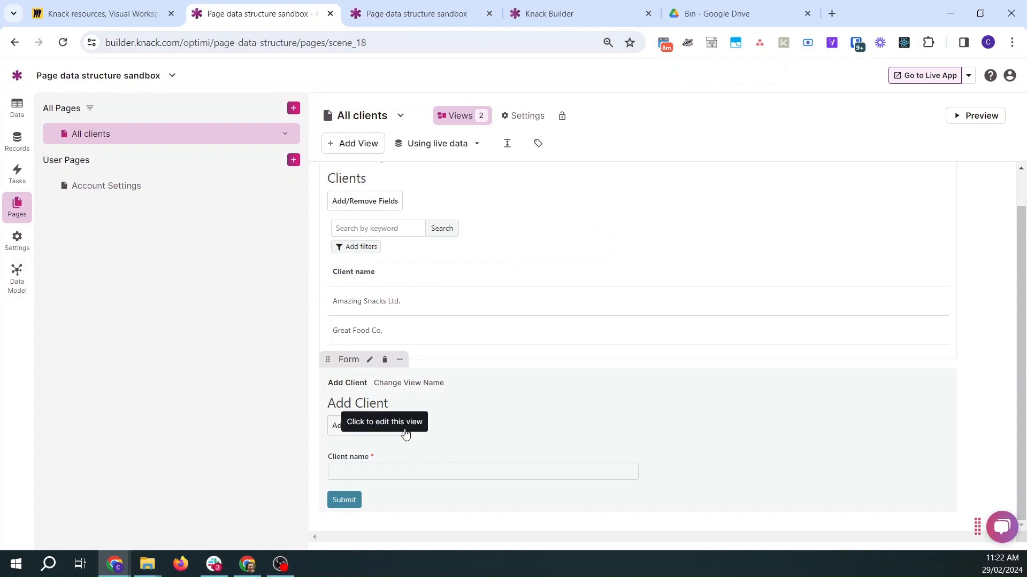
pyautogui.click(385, 360)
pyautogui.click(591, 171)
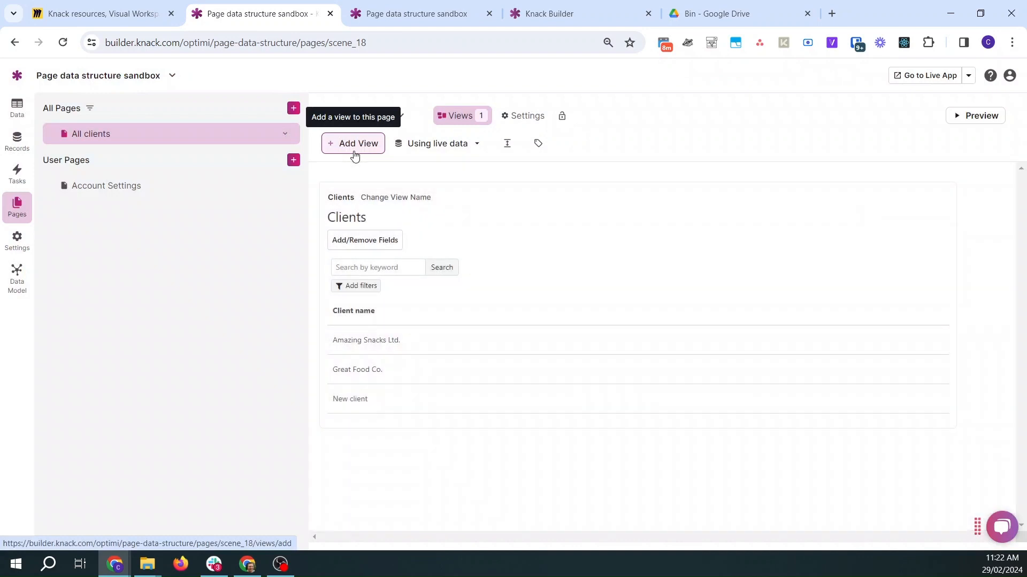
# Add a menu view linking to a new page named "Add client" and move the menu above the Clients grid.
pyautogui.click(354, 154)
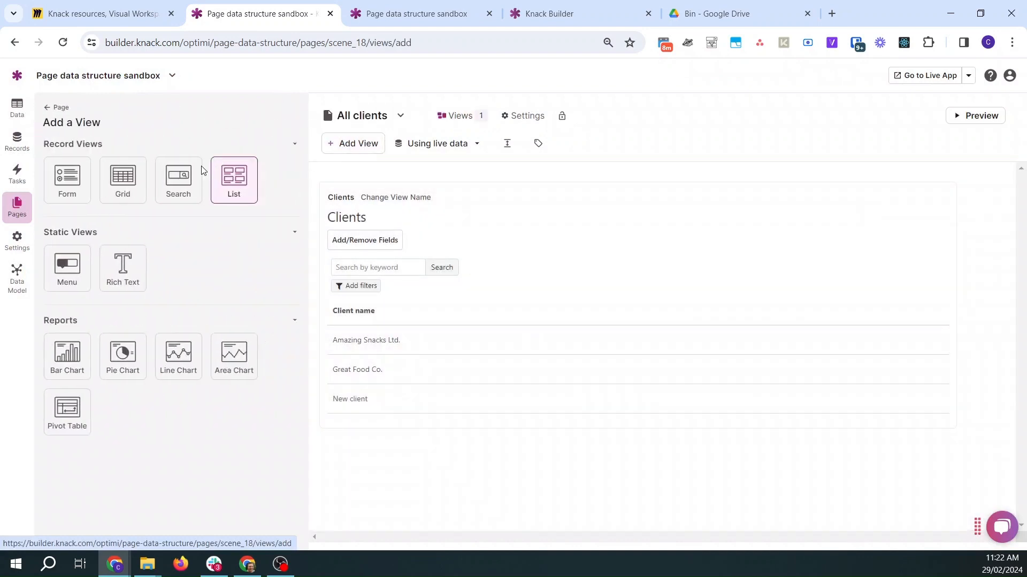
pyautogui.click(67, 274)
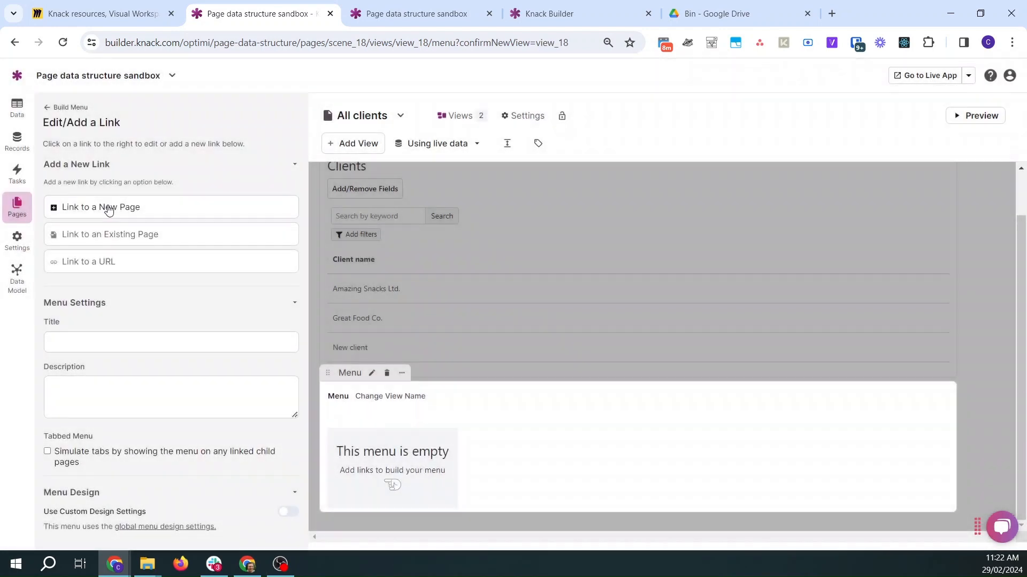
pyautogui.click(105, 208)
pyautogui.tripleClick(407, 141)
pyautogui.write('Add client')
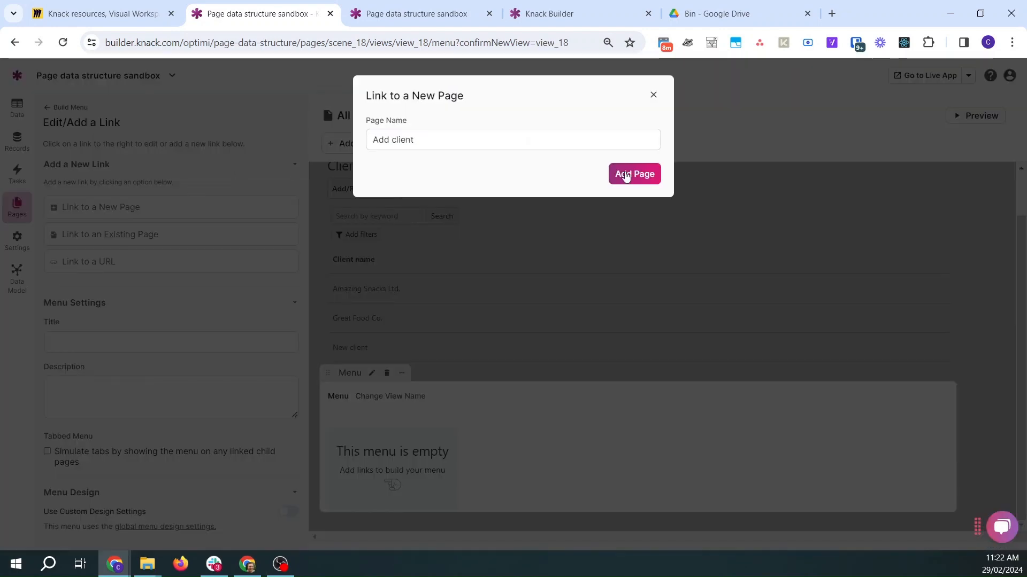
pyautogui.click(626, 175)
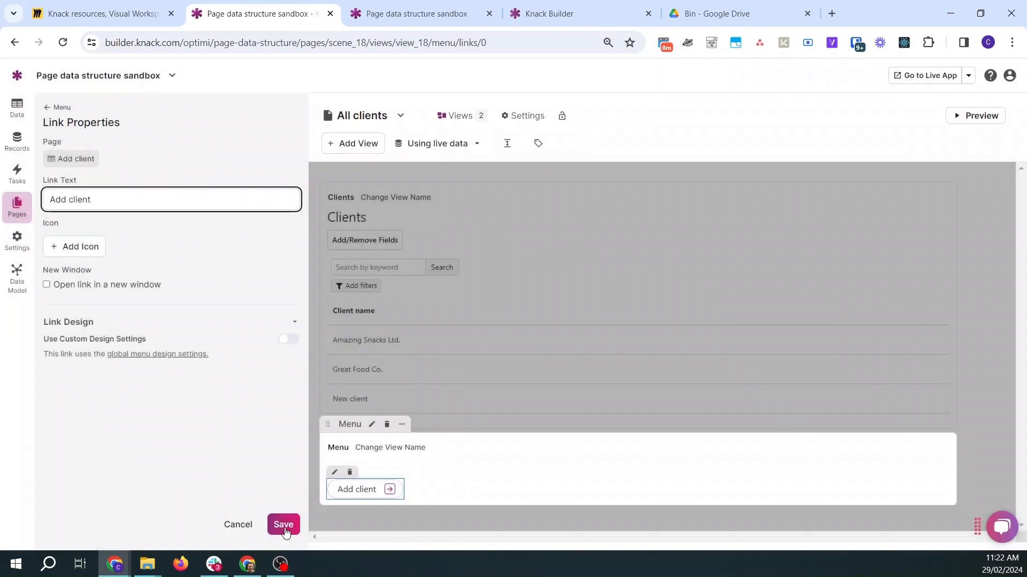
pyautogui.click(285, 527)
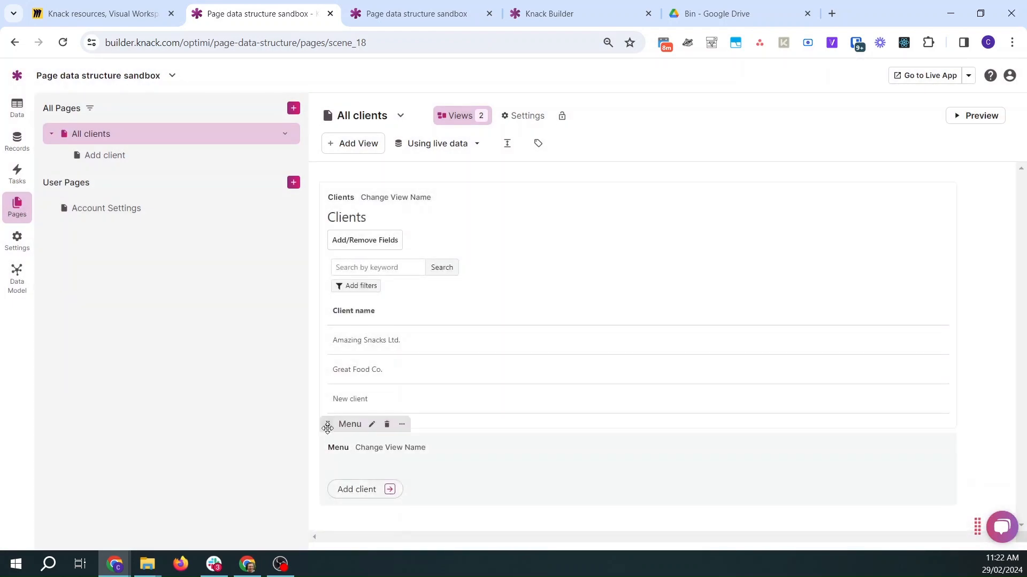
pyautogui.moveTo(327, 424); pyautogui.dragTo(348, 225)
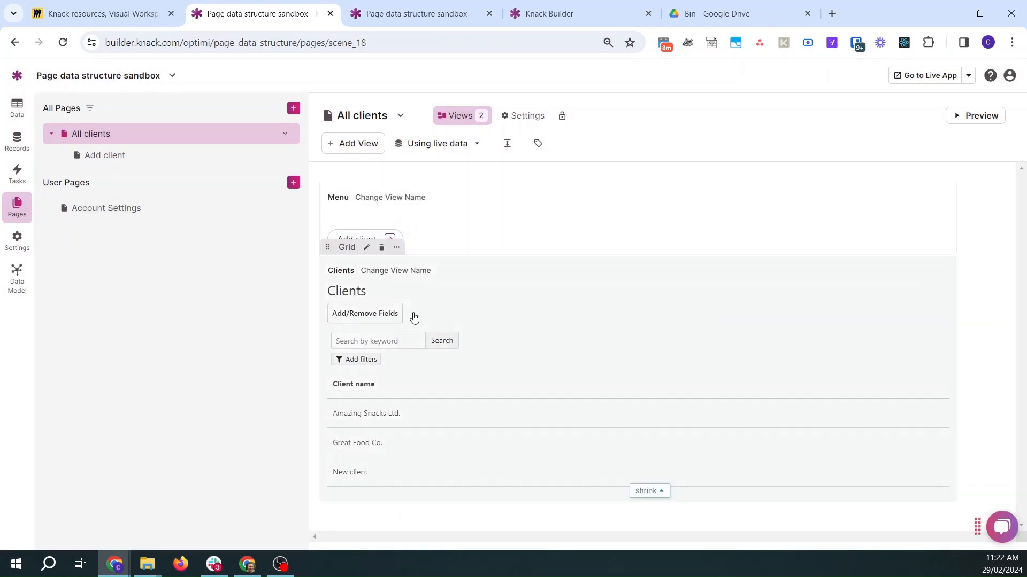
# Open the Add client child page and add a form named "Add Client" that inserts new Clients.
pyautogui.click(389, 239)
pyautogui.click(361, 150)
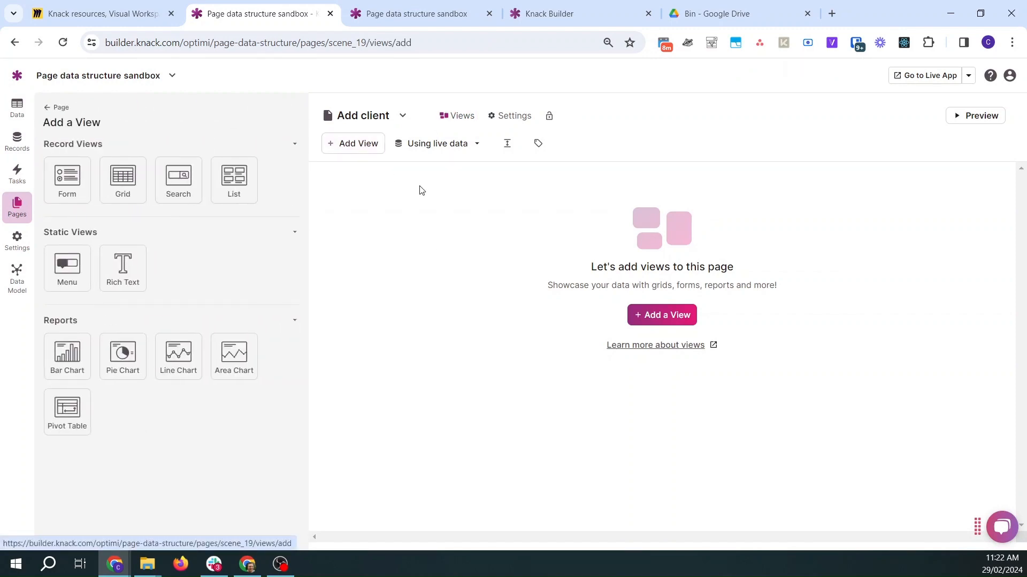
pyautogui.click(65, 178)
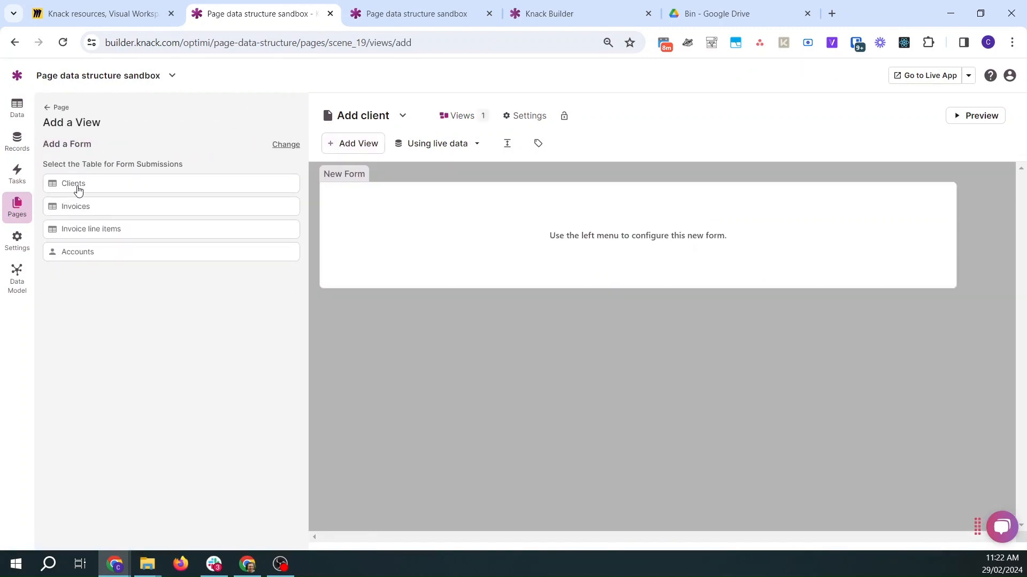
pyautogui.click(78, 191)
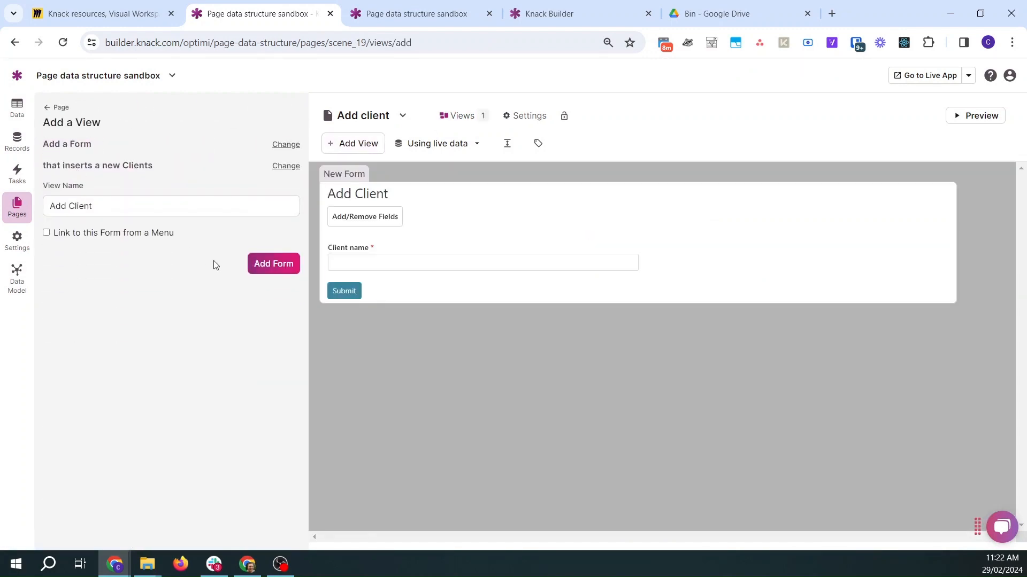
pyautogui.click(270, 266)
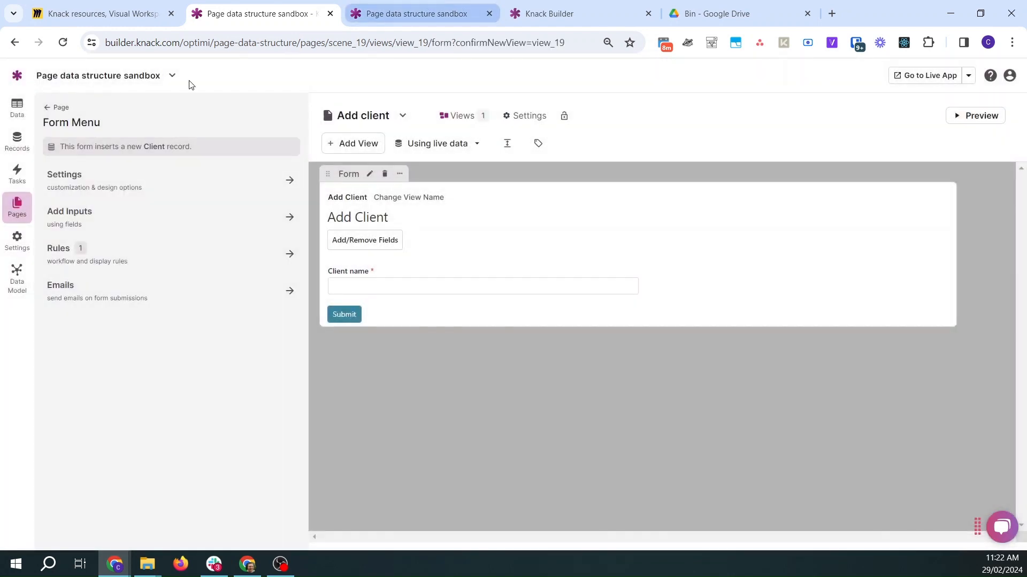
pyautogui.click(53, 112)
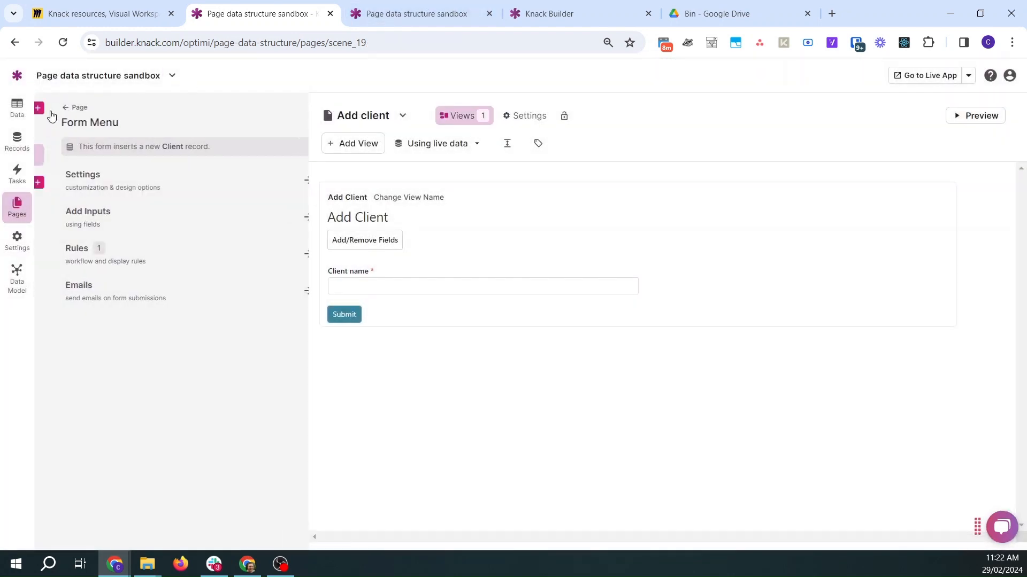
# Switch to the live app, submit "New client #2" through the Add client page, and return to All clients.
pyautogui.click(419, 15)
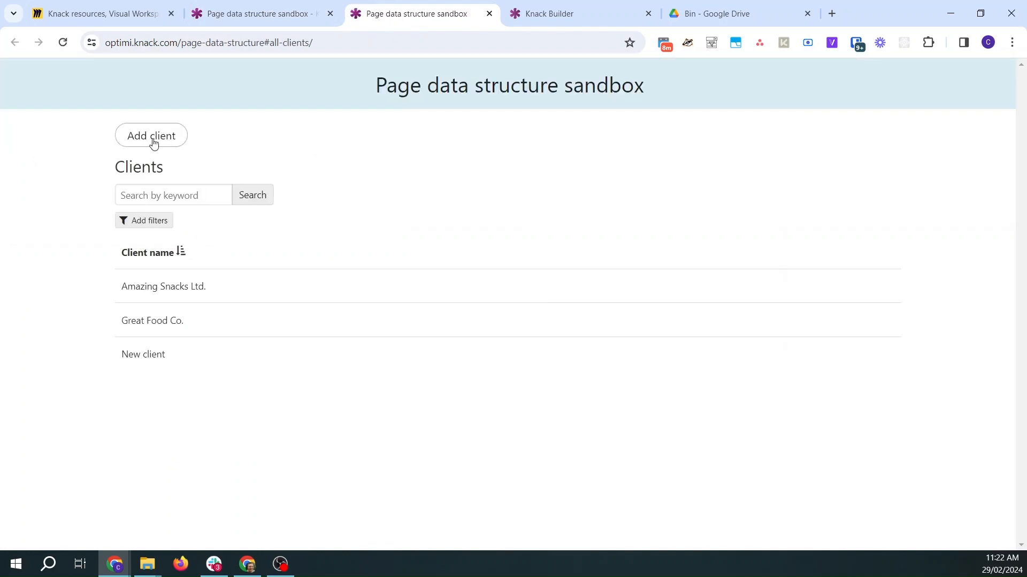
pyautogui.click(153, 138)
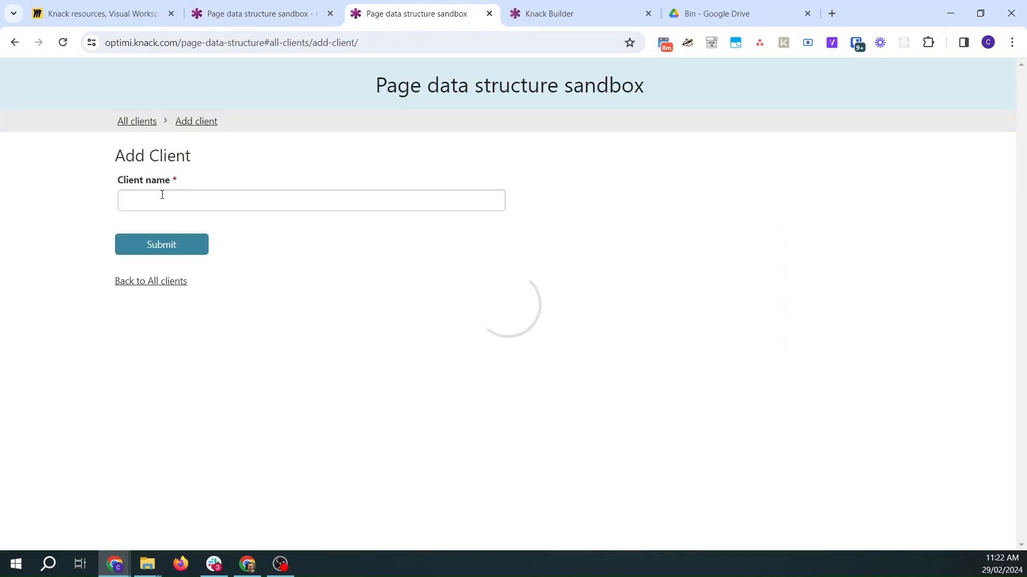
pyautogui.click(164, 200)
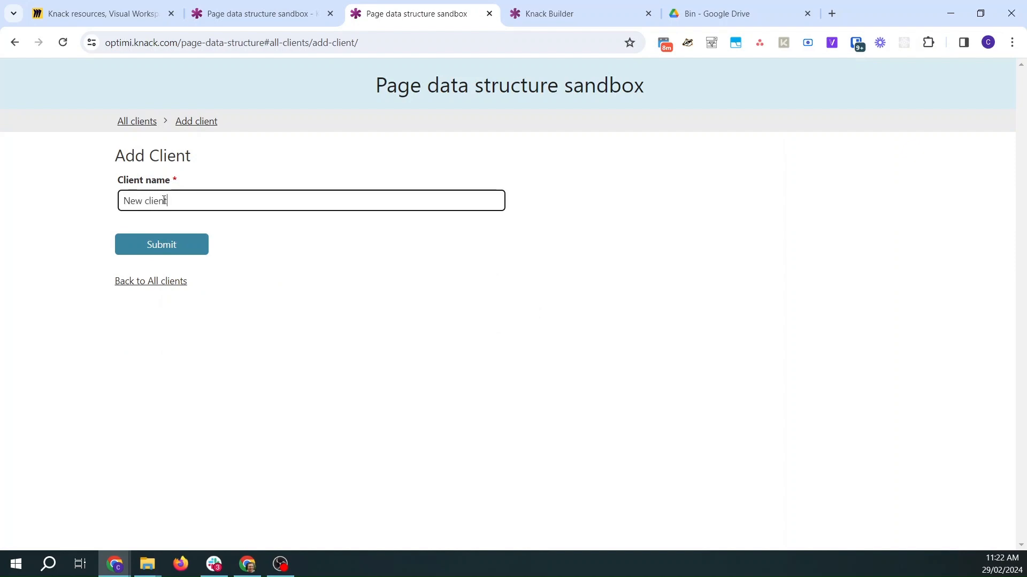
pyautogui.click(186, 247)
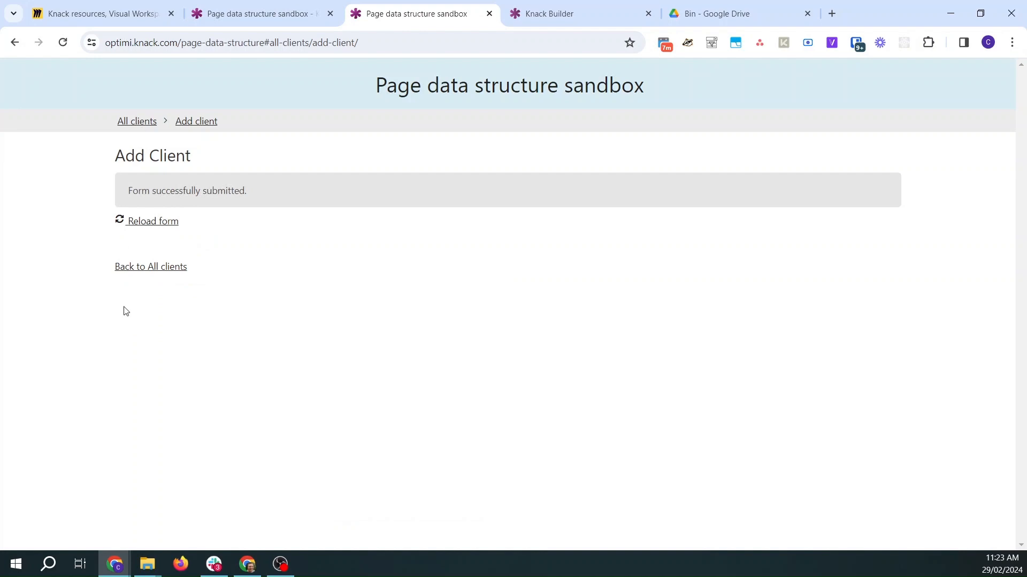
pyautogui.click(132, 122)
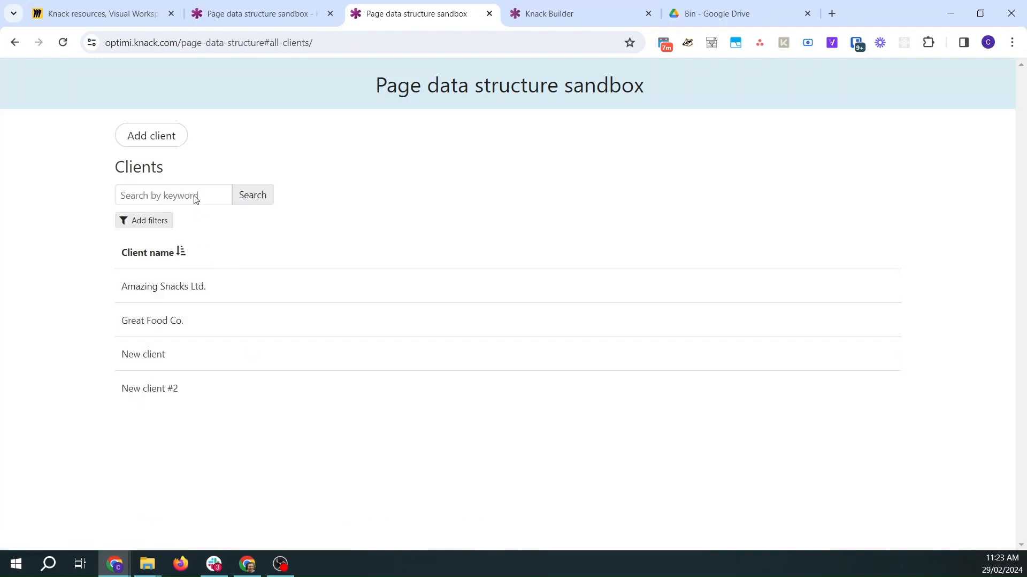
# Review the client requirements and page creation methods on the Miro board, and return to the Knack builder.
pyautogui.click(129, 13)
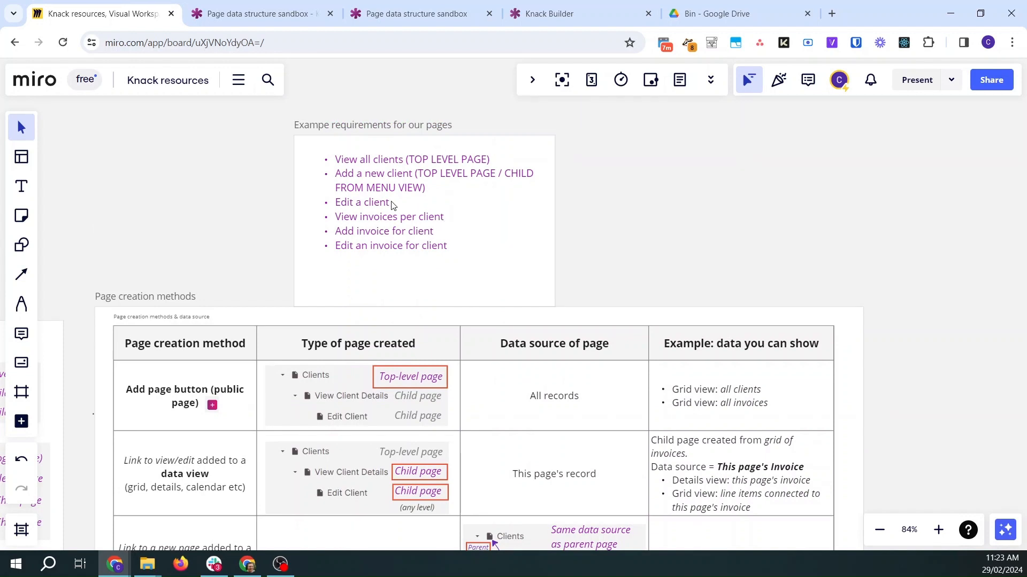
pyautogui.scroll(-2, 446, 247)
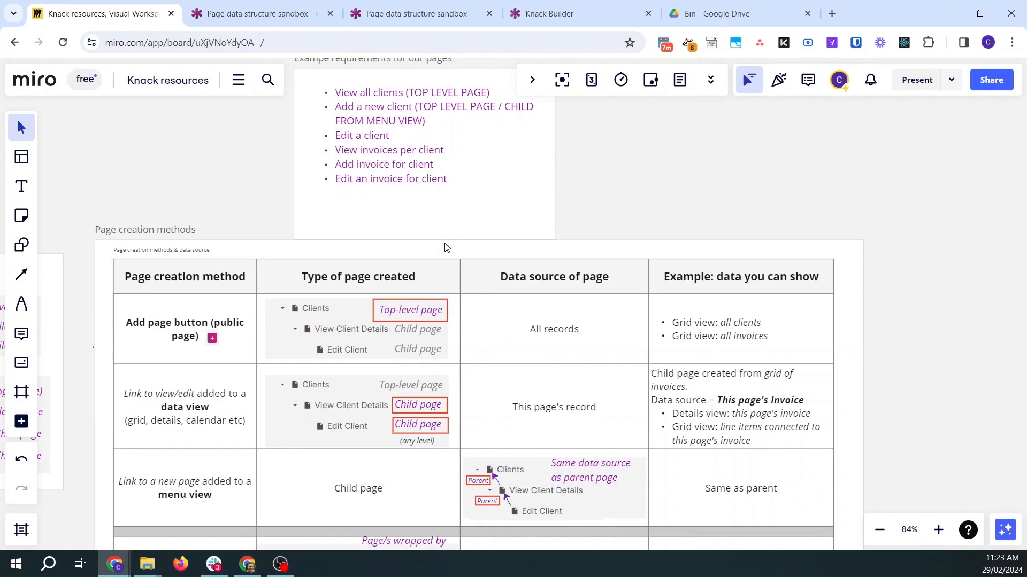
pyautogui.click(194, 9)
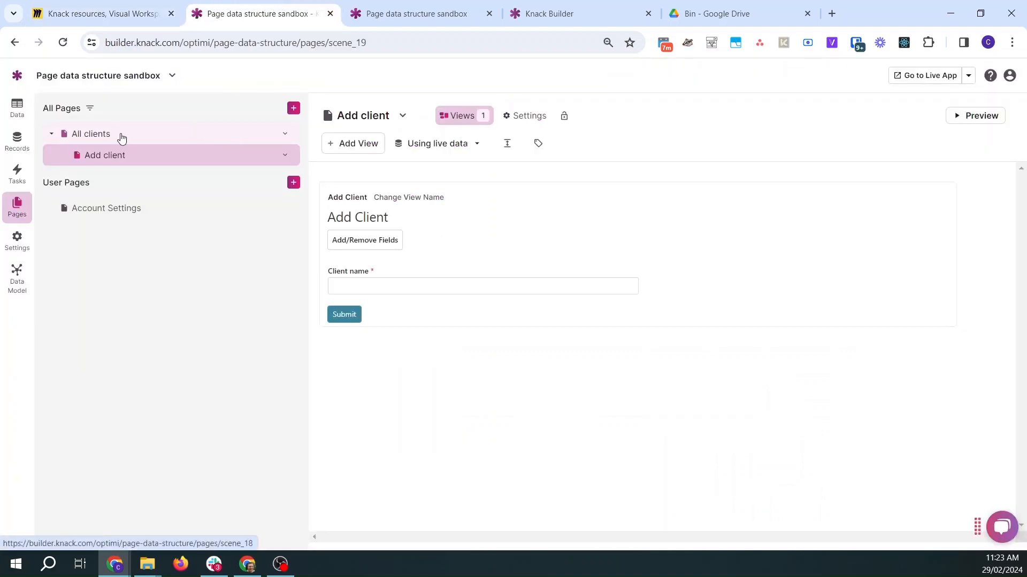
# On the All clients page, add a link to a new page named "Edit client" to the menu view.
pyautogui.click(137, 138)
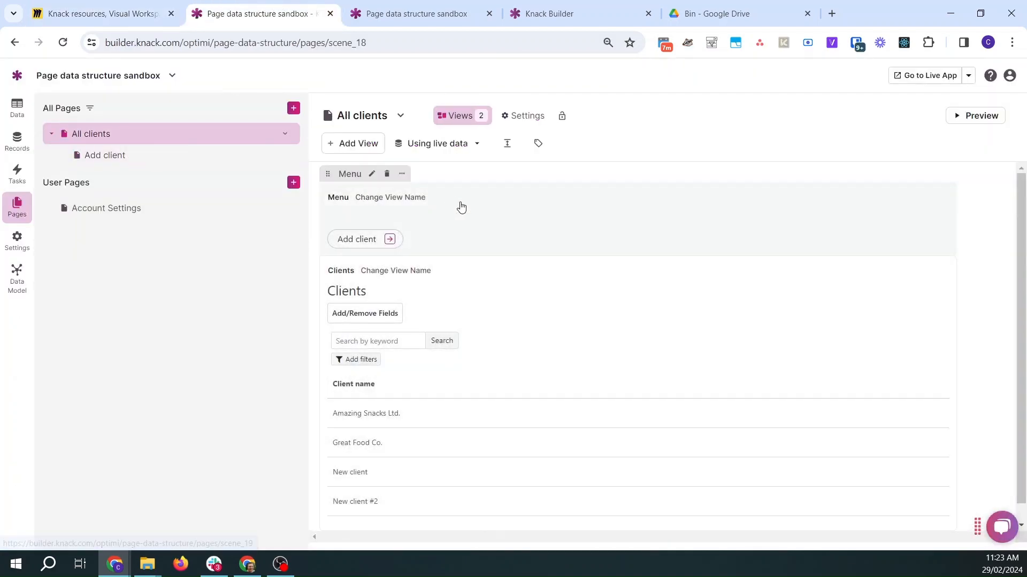
pyautogui.click(473, 212)
pyautogui.click(104, 207)
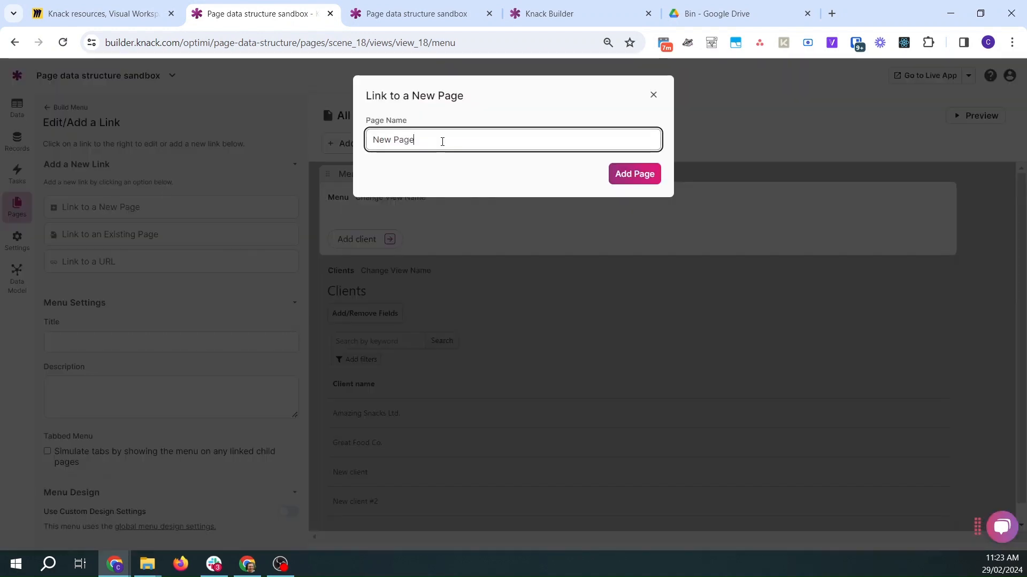
pyautogui.doubleClick(432, 135)
pyautogui.tripleClick(432, 136)
pyautogui.write('Edit client')
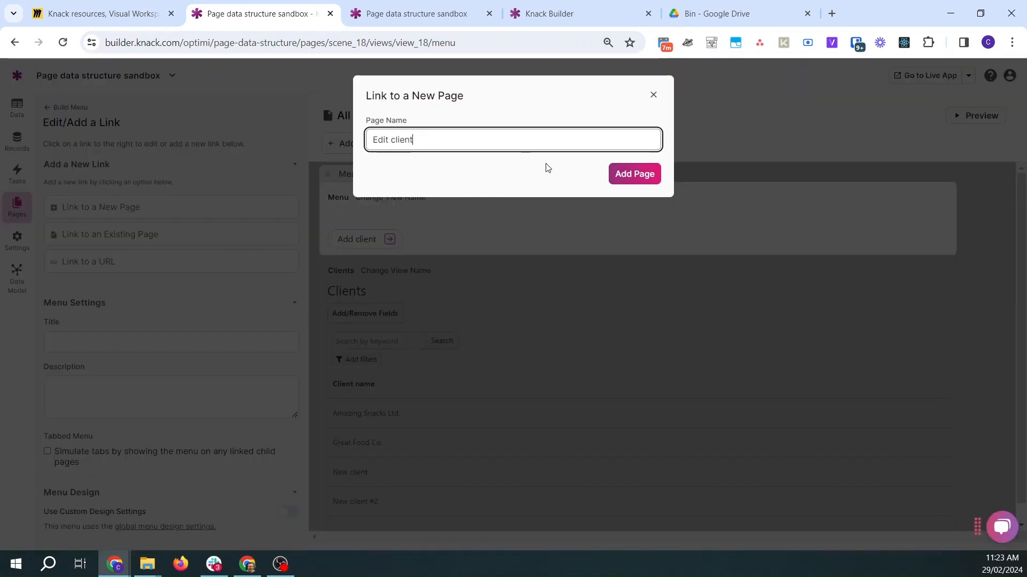
pyautogui.click(632, 175)
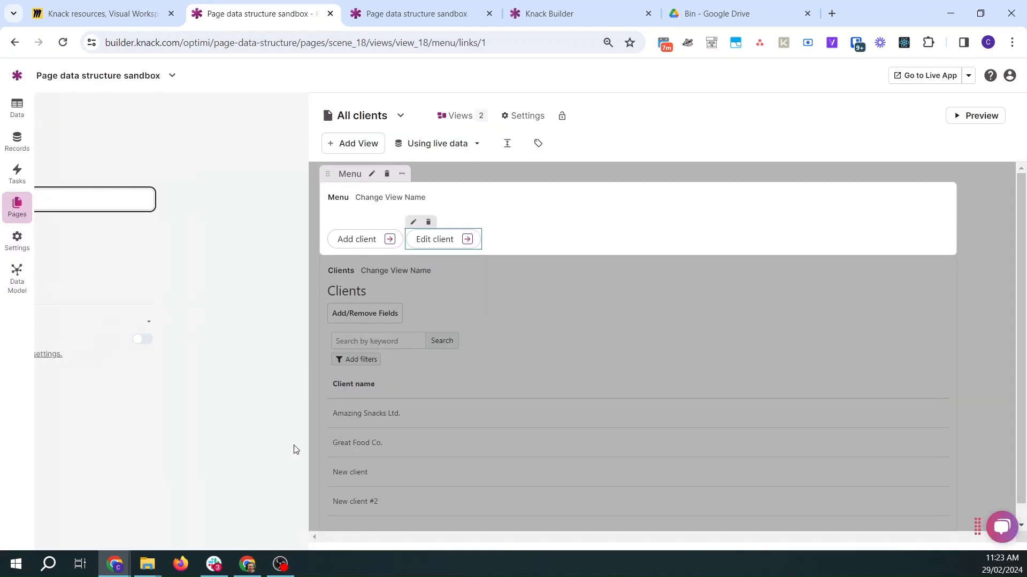
pyautogui.click(278, 523)
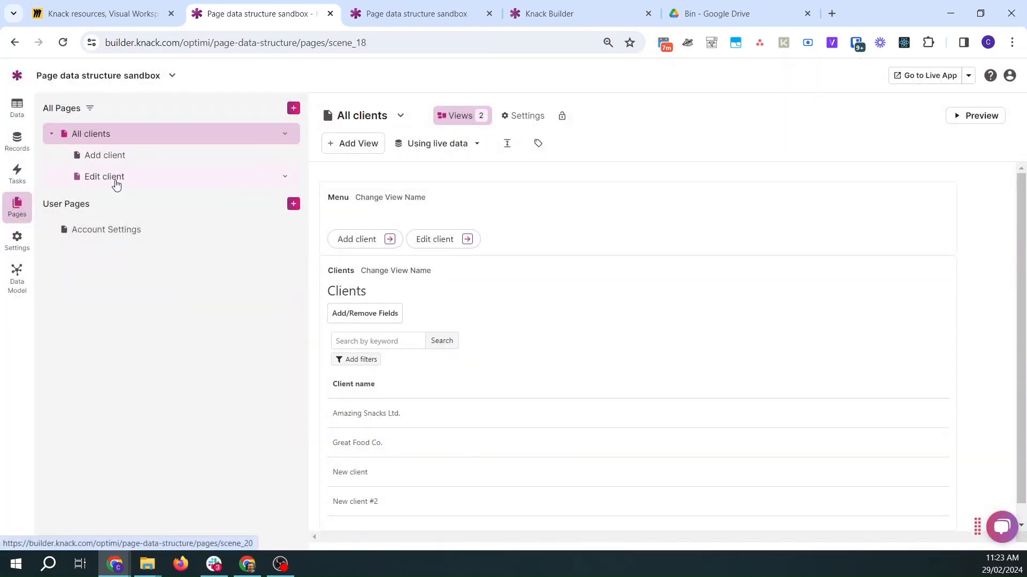
# Try adding a form for the Clients table on the Edit client page, and discard it.
pyautogui.click(117, 180)
pyautogui.click(359, 152)
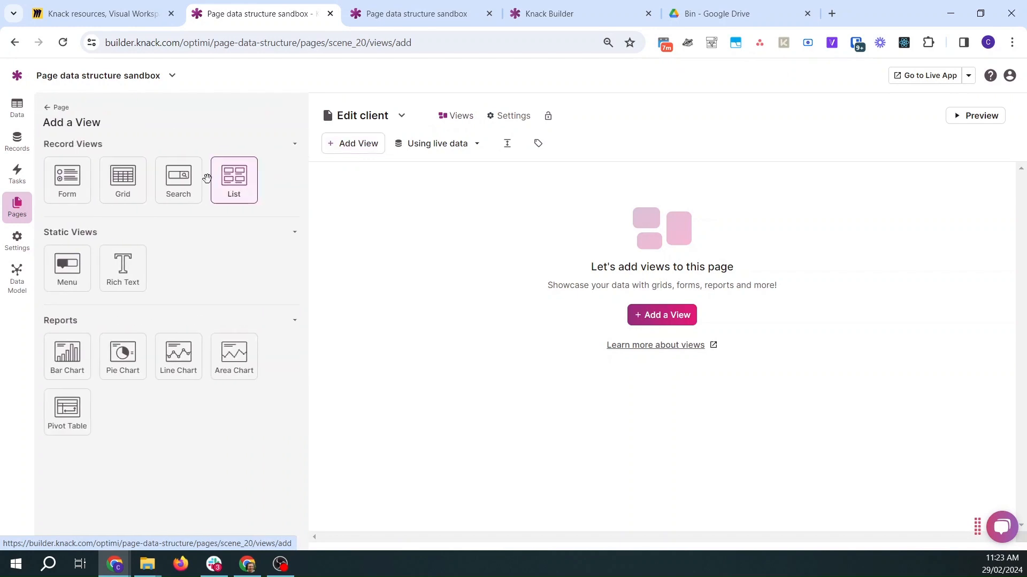
pyautogui.click(59, 187)
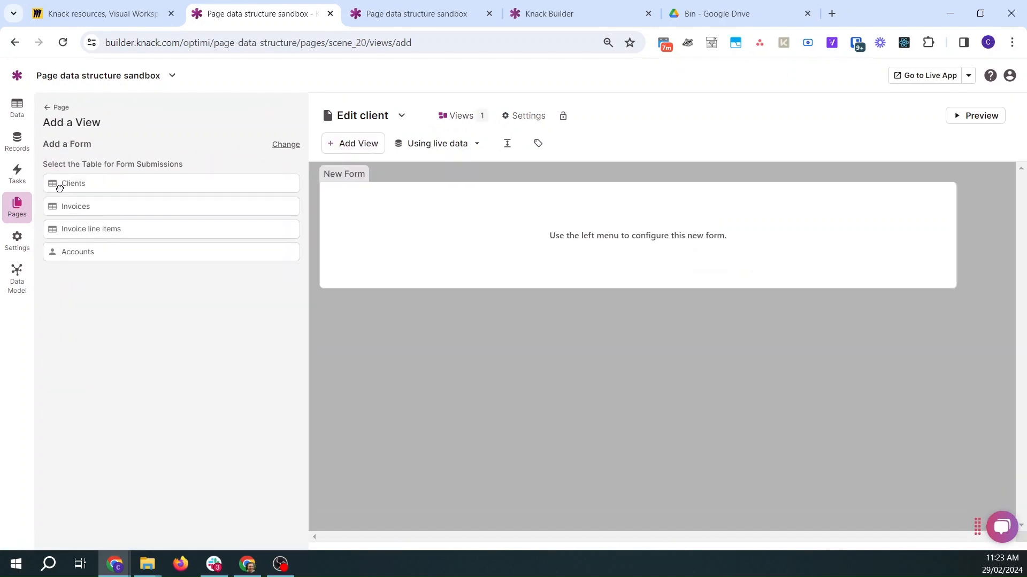
pyautogui.click(91, 182)
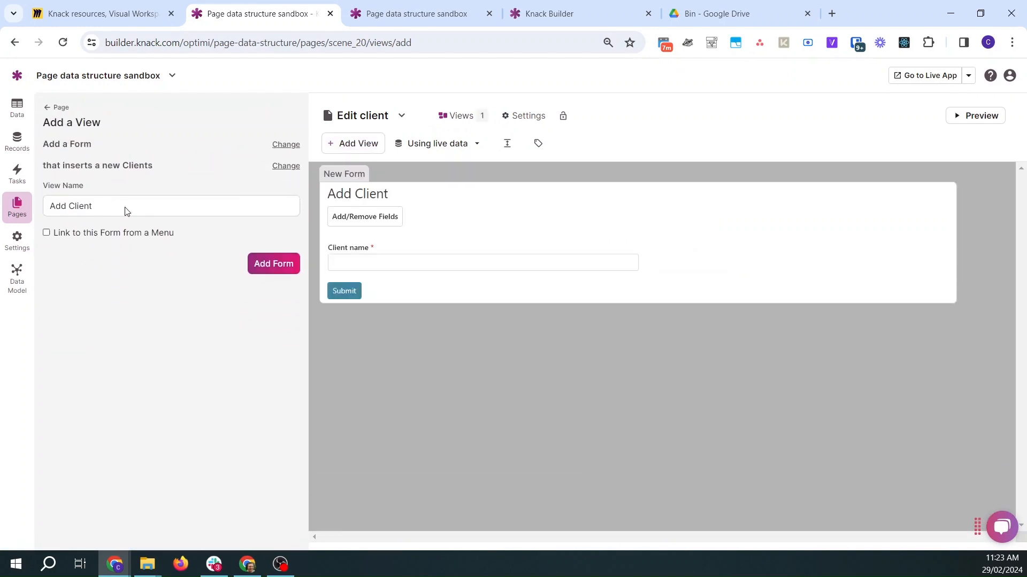
pyautogui.click(50, 108)
pyautogui.click(473, 161)
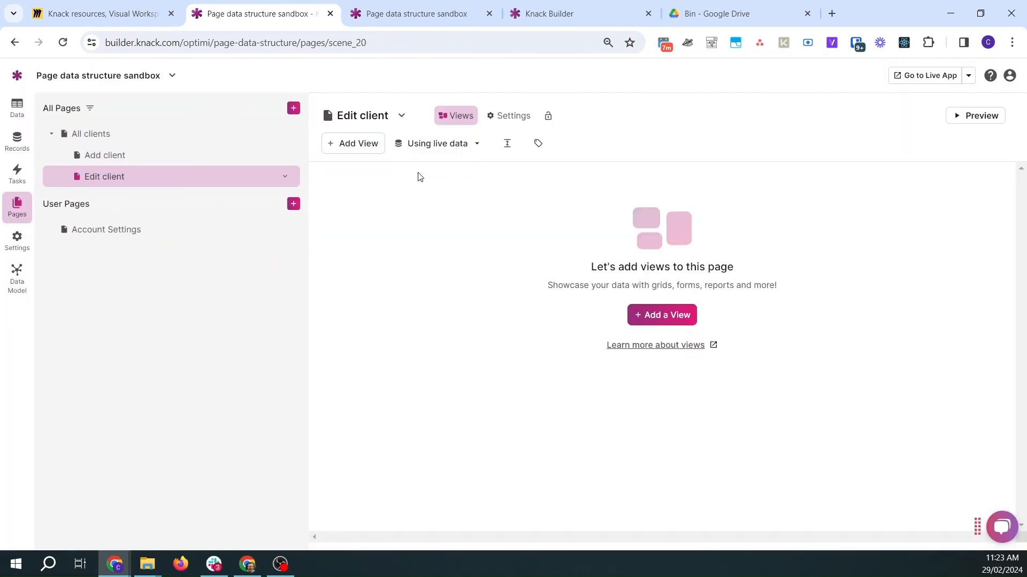
# Try adding a form for the Clients table on the parent All clients page for comparison, and discard it.
pyautogui.click(74, 135)
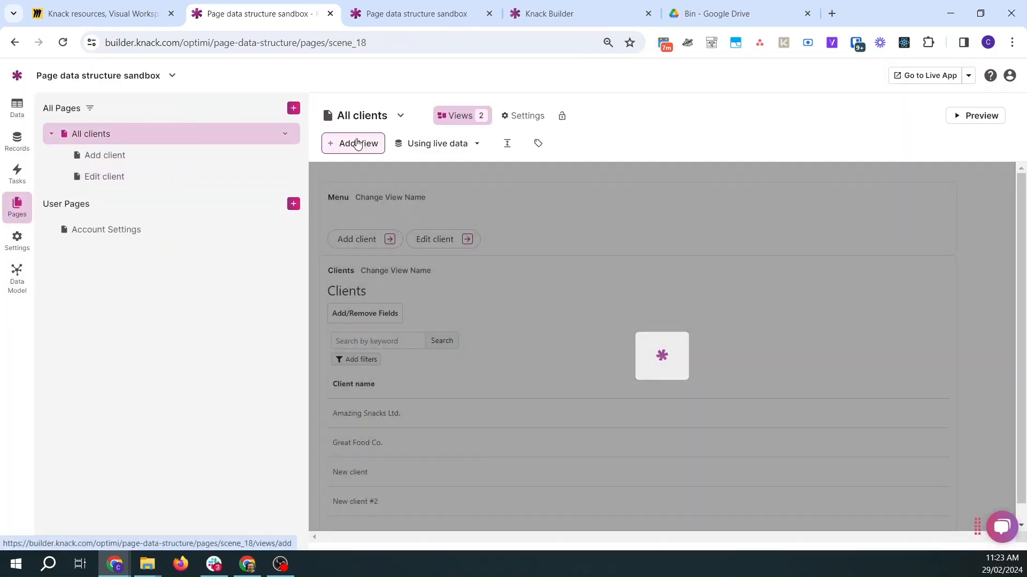
pyautogui.click(355, 144)
pyautogui.click(76, 181)
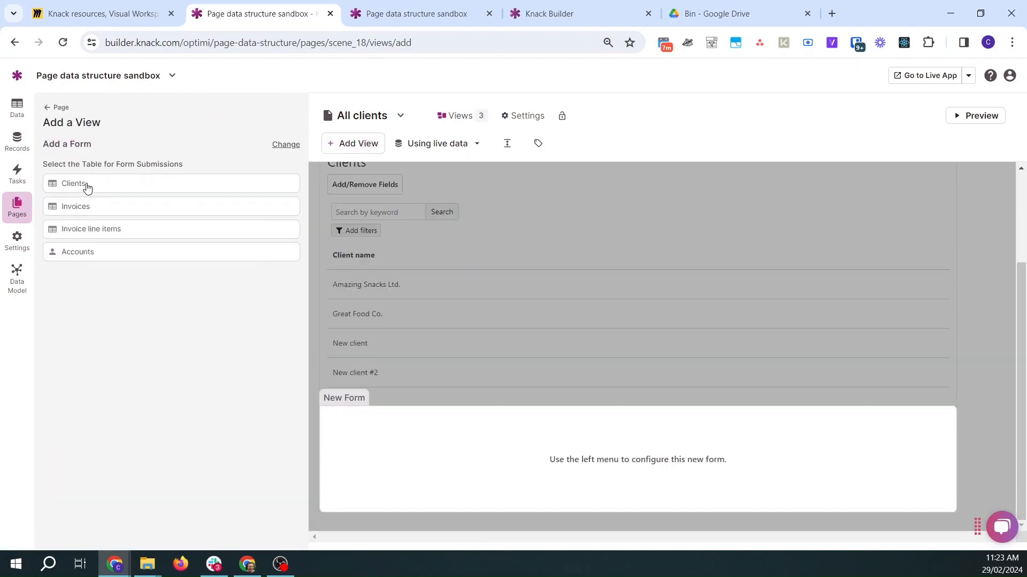
pyautogui.click(87, 185)
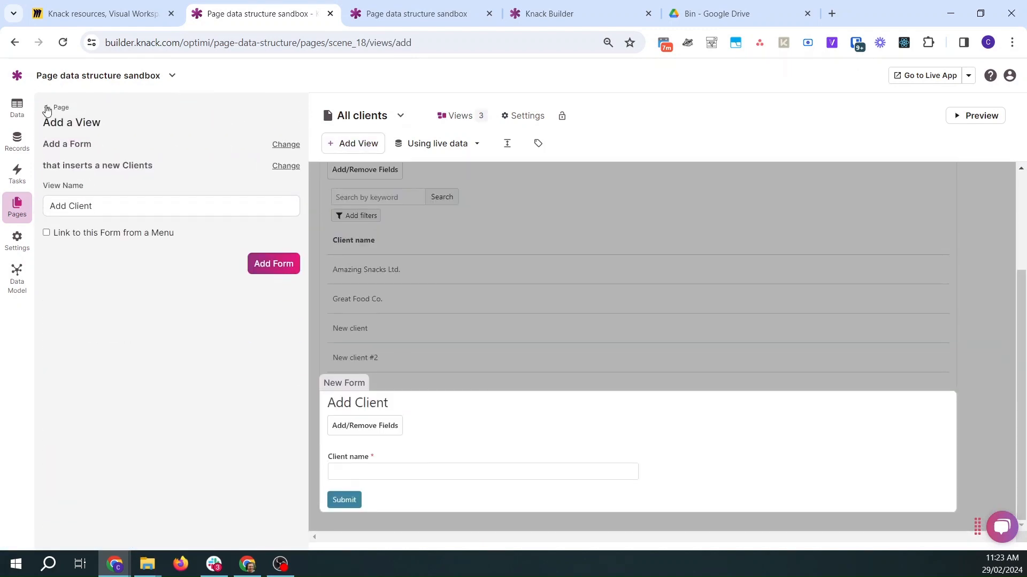
pyautogui.click(47, 108)
pyautogui.click(466, 159)
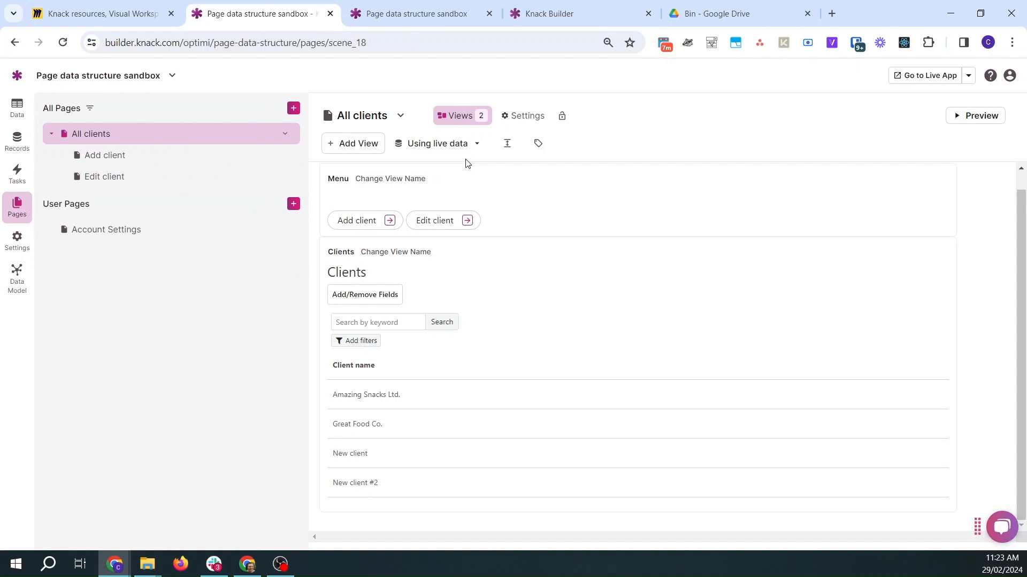
# Delete the Edit client page that was created from the menu link.
pyautogui.click(106, 177)
pyautogui.click(285, 177)
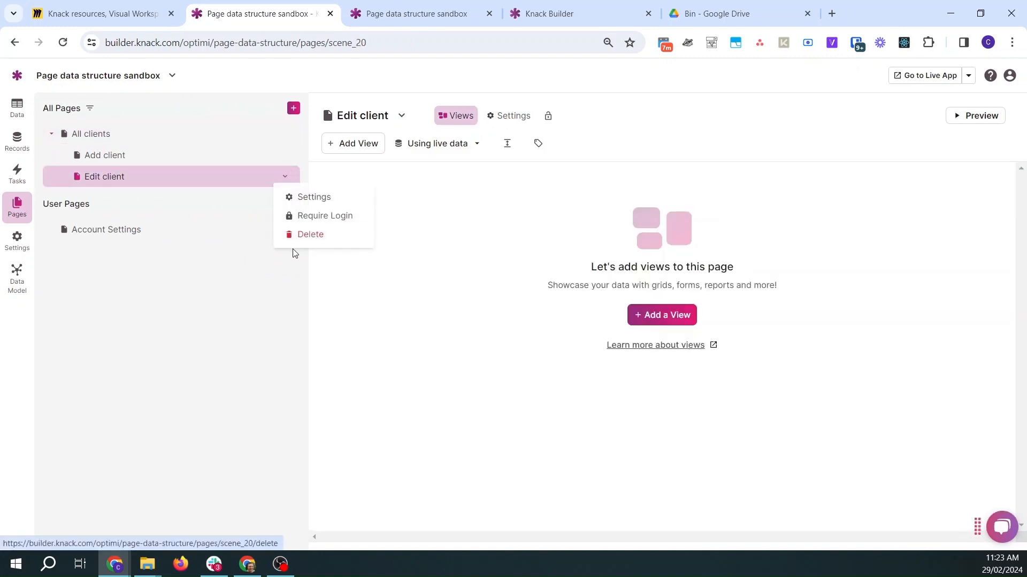
pyautogui.click(303, 233)
pyautogui.click(614, 171)
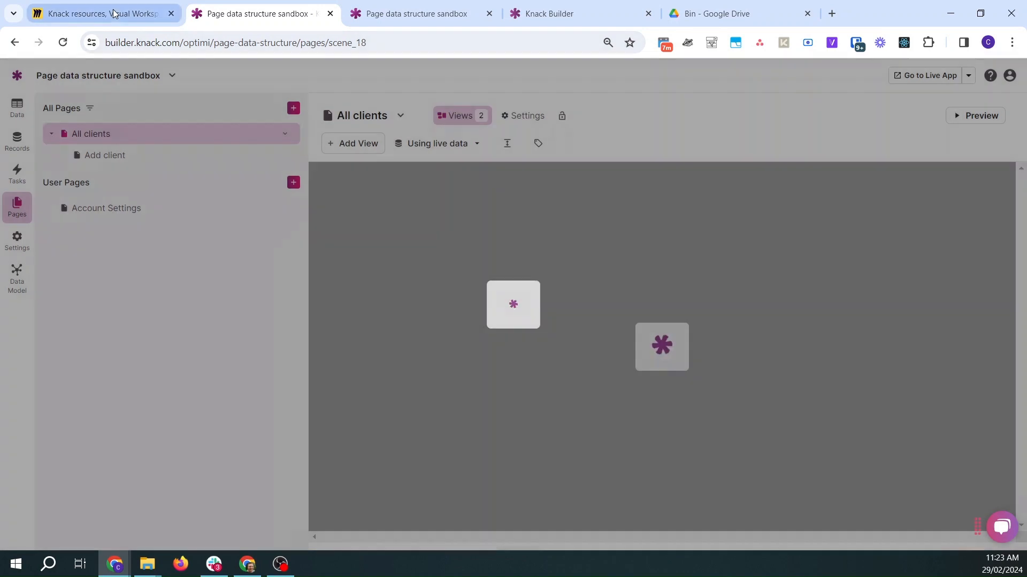
# Check the page creation methods in Miro, and add an Edit record action column to the Clients grid in the Knack builder.
pyautogui.click(113, 13)
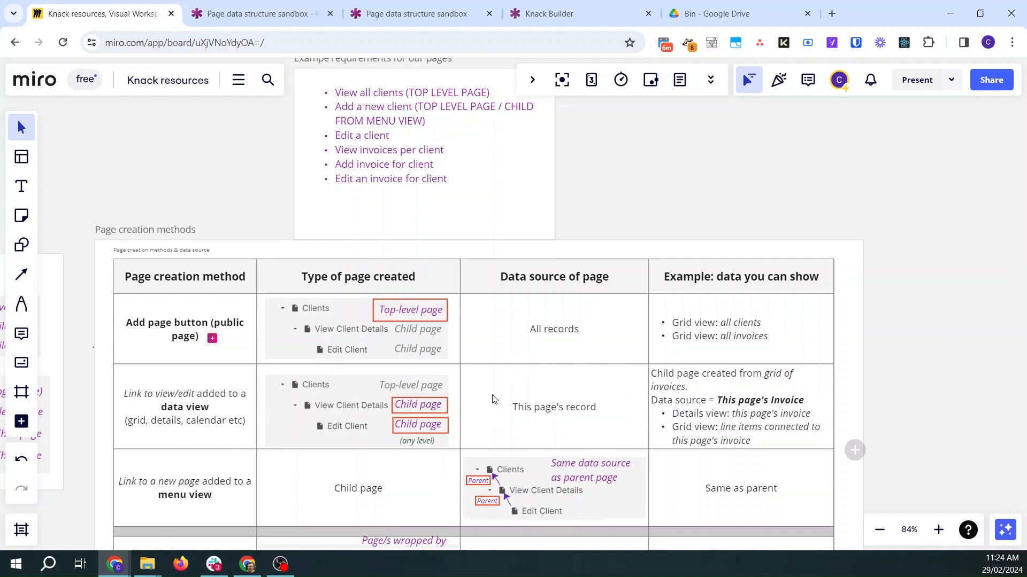
pyautogui.click(192, 8)
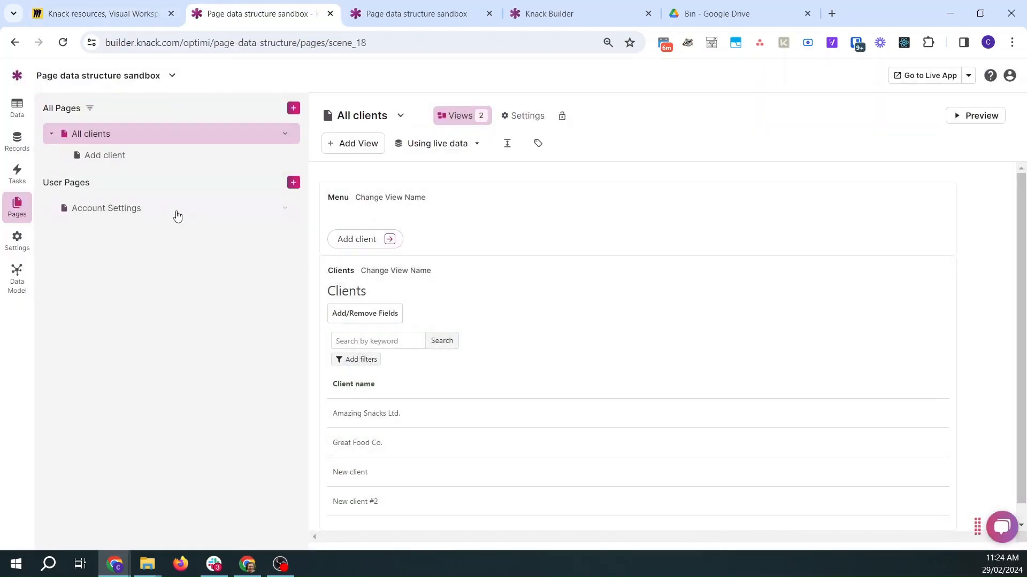
pyautogui.click(566, 345)
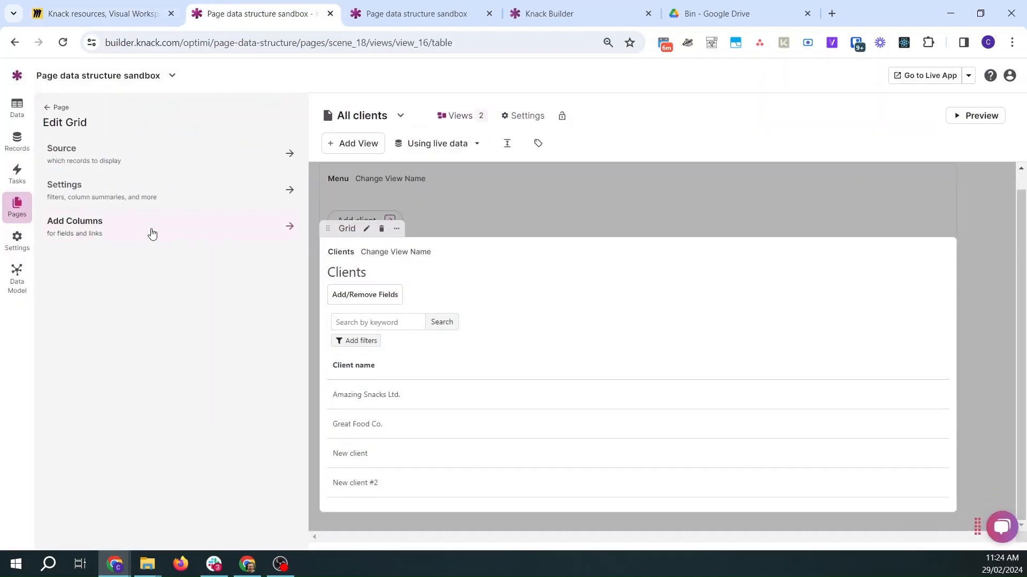
pyautogui.click(149, 232)
pyautogui.click(167, 170)
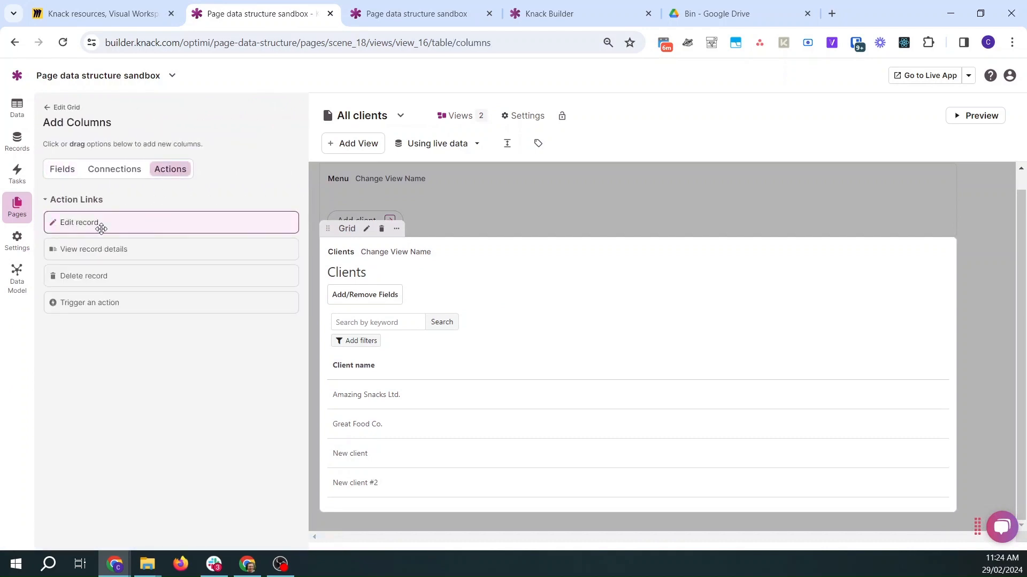
pyautogui.click(101, 229)
pyautogui.click(281, 525)
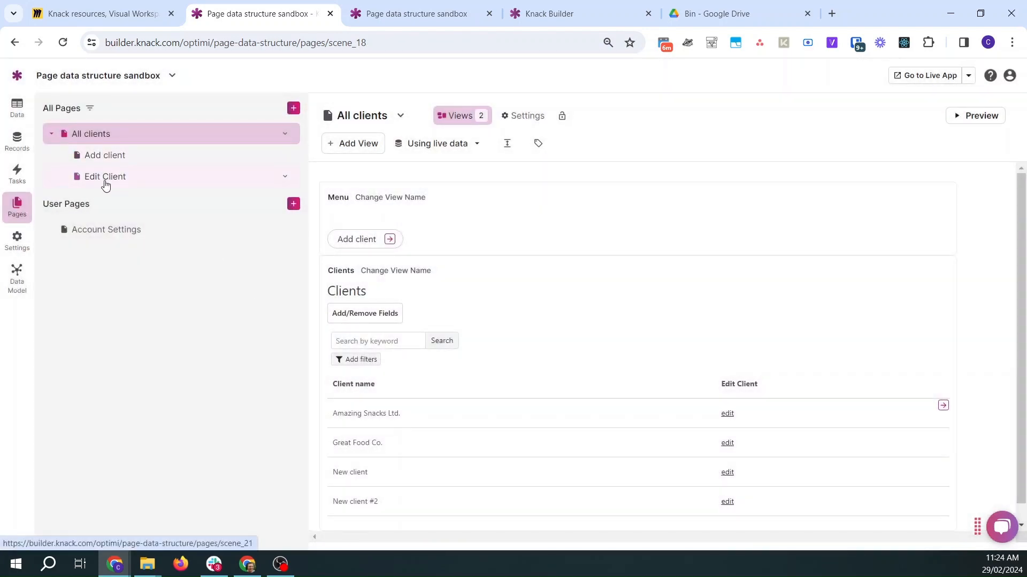
# Open the Edit Client child page and delete its existing Edit Client form.
pyautogui.click(105, 177)
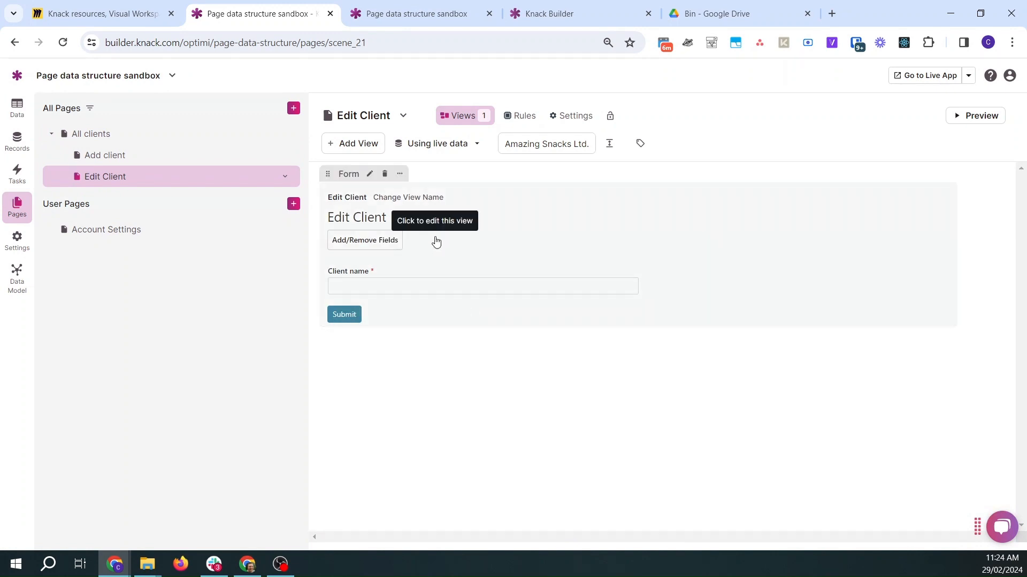
pyautogui.click(385, 174)
pyautogui.click(617, 178)
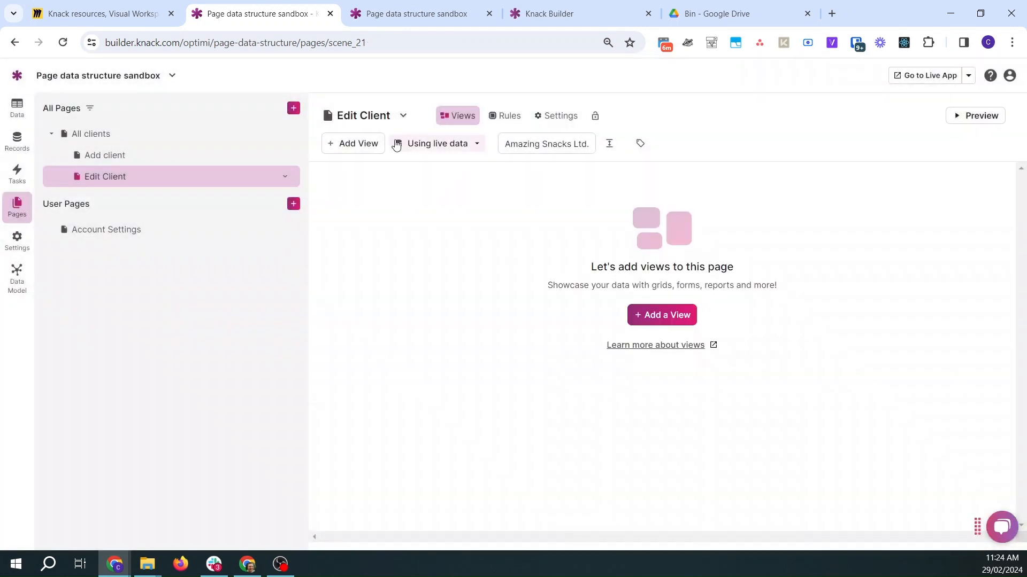
# Add a form named "Update Client" to the Edit Client page, set to update a record in the Clients table.
pyautogui.click(359, 146)
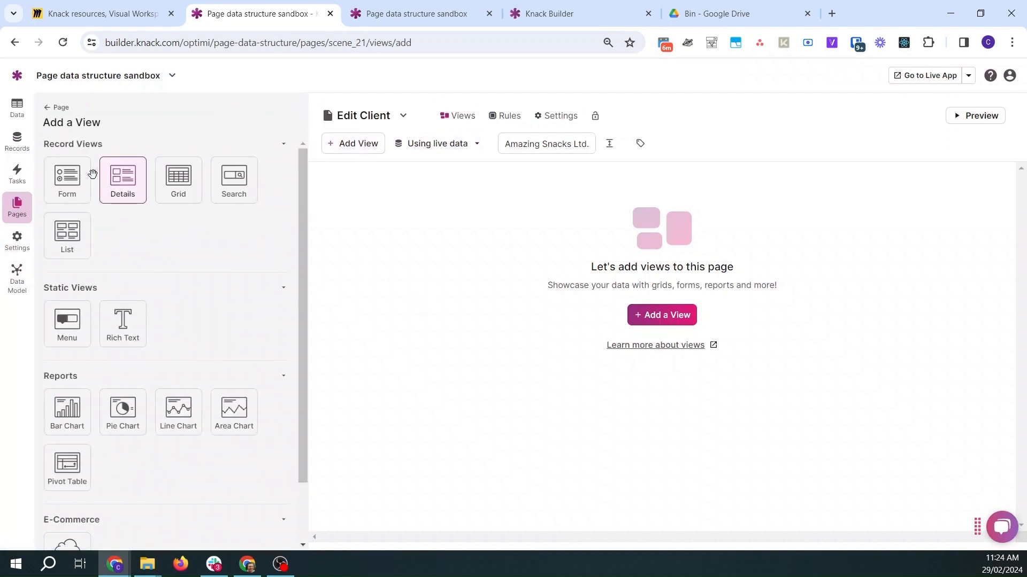
pyautogui.click(72, 174)
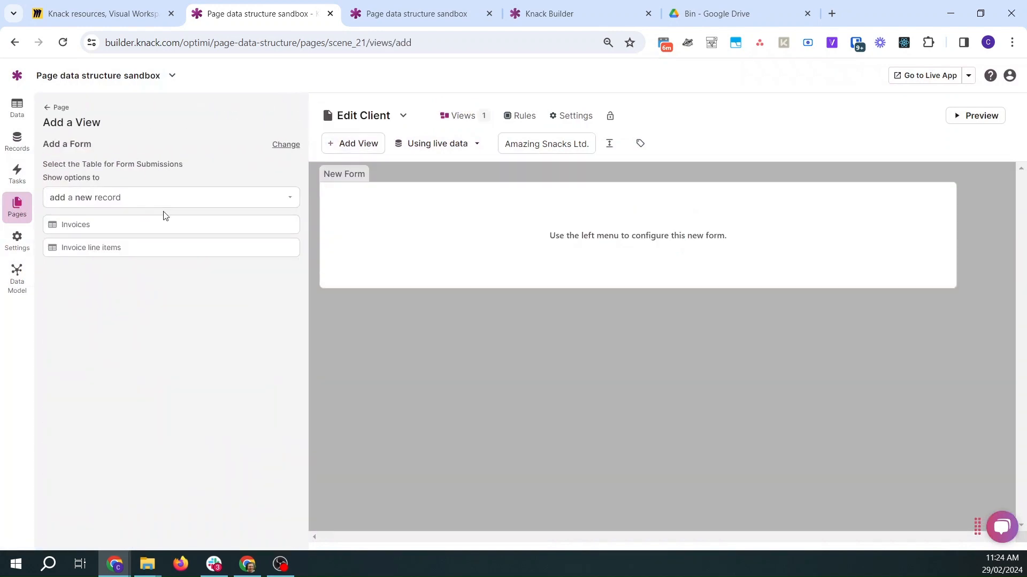
pyautogui.click(114, 199)
pyautogui.click(147, 243)
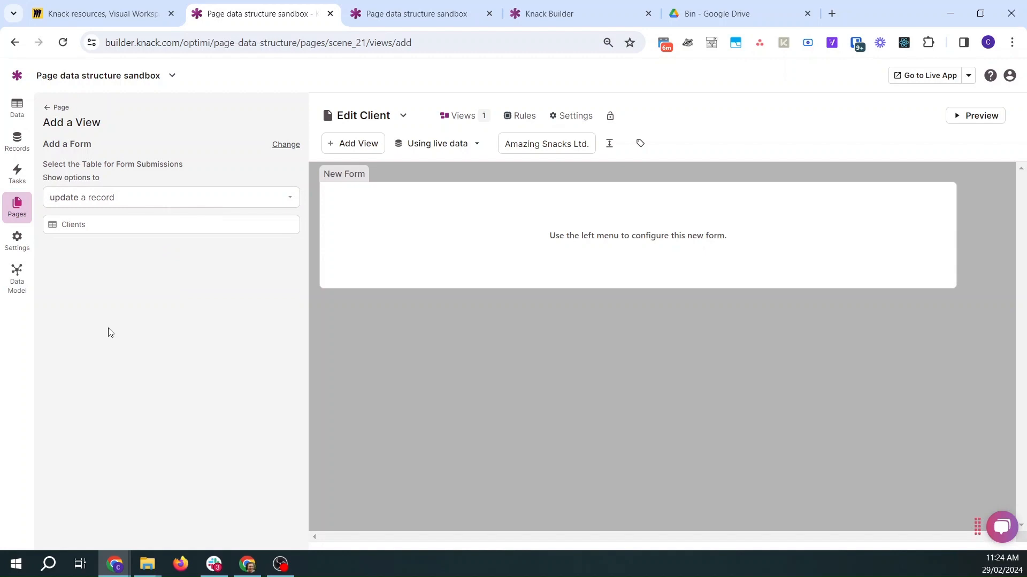
pyautogui.click(97, 225)
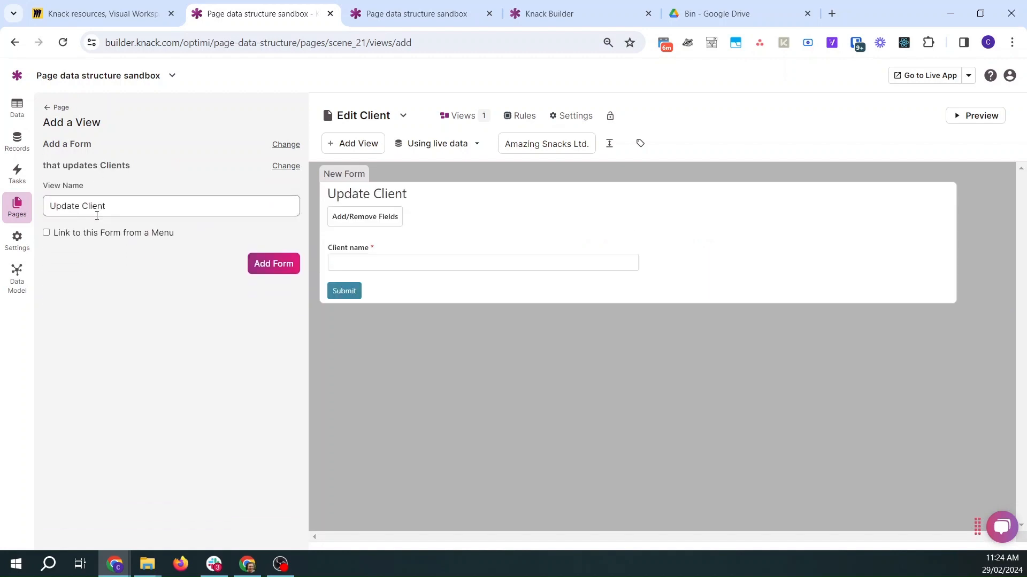
pyautogui.click(266, 270)
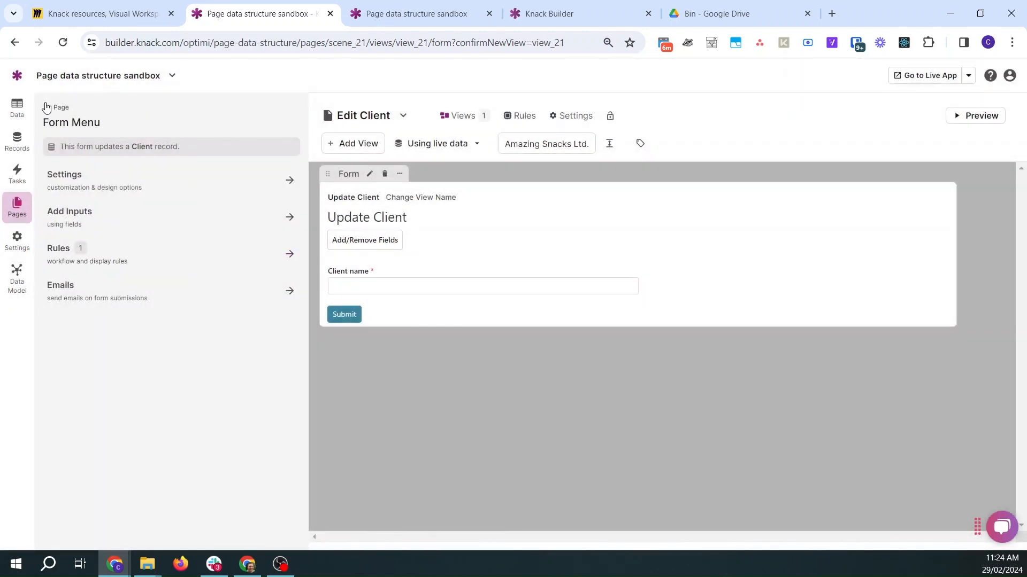
pyautogui.click(46, 108)
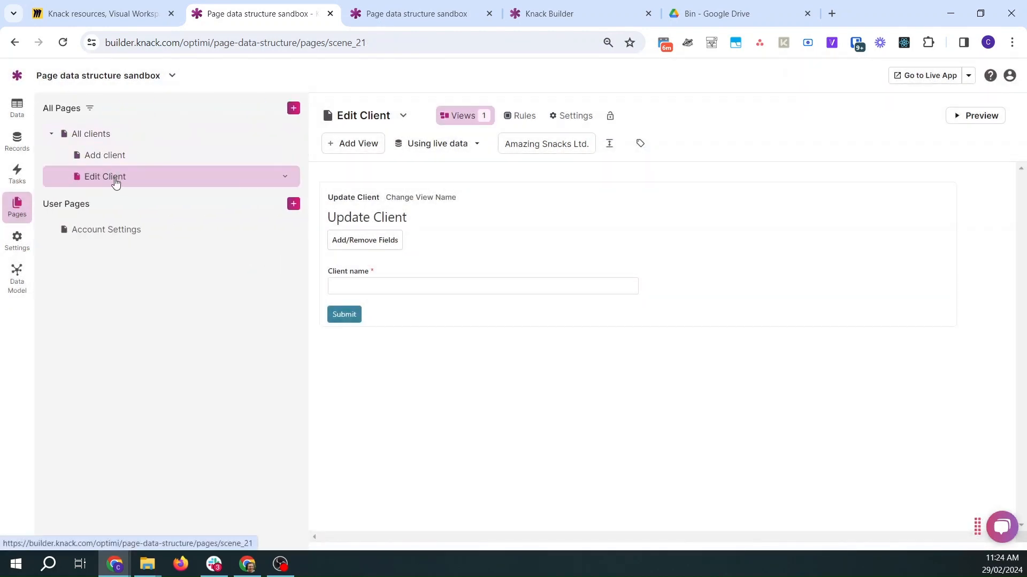
# Compare the All clients page in the builder with the live app, and reopen the Edit Client page in the builder.
pyautogui.click(84, 133)
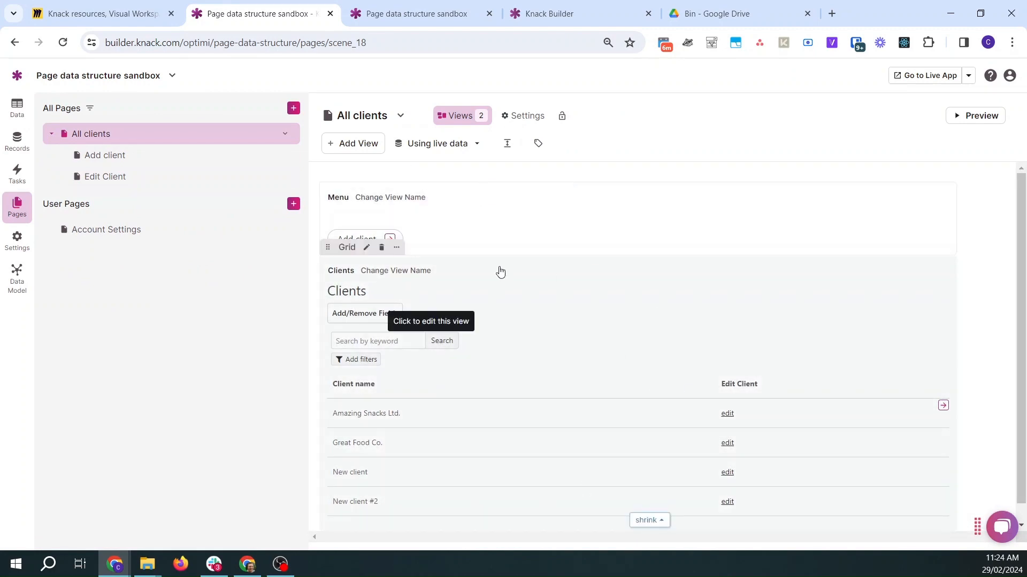
pyautogui.click(374, 7)
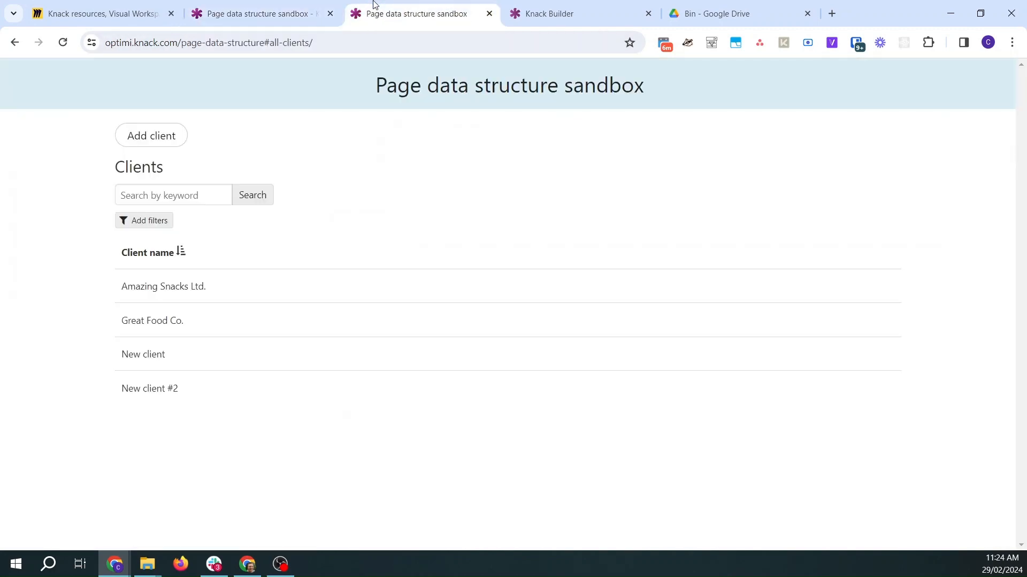
pyautogui.click(323, 6)
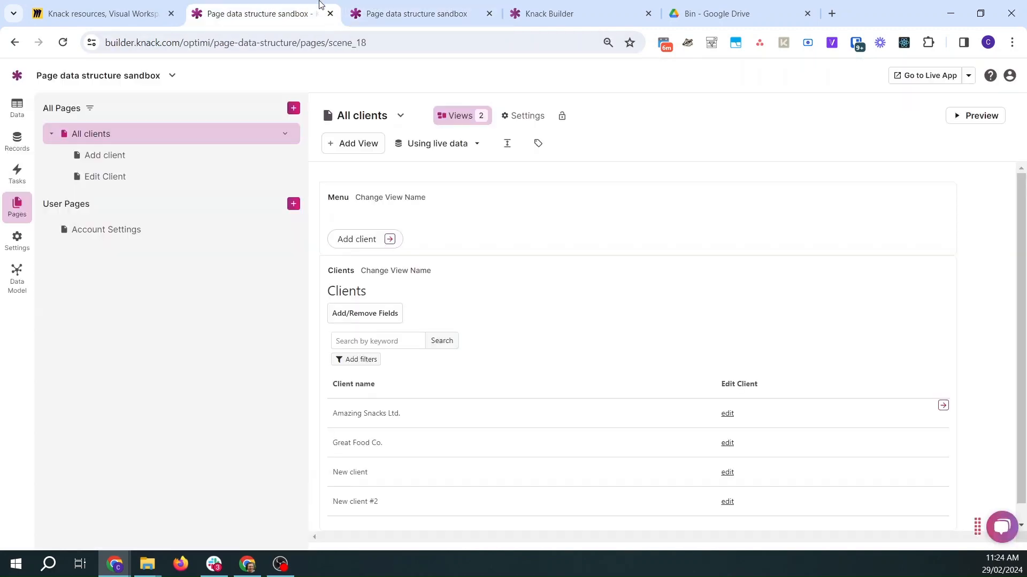
pyautogui.click(119, 178)
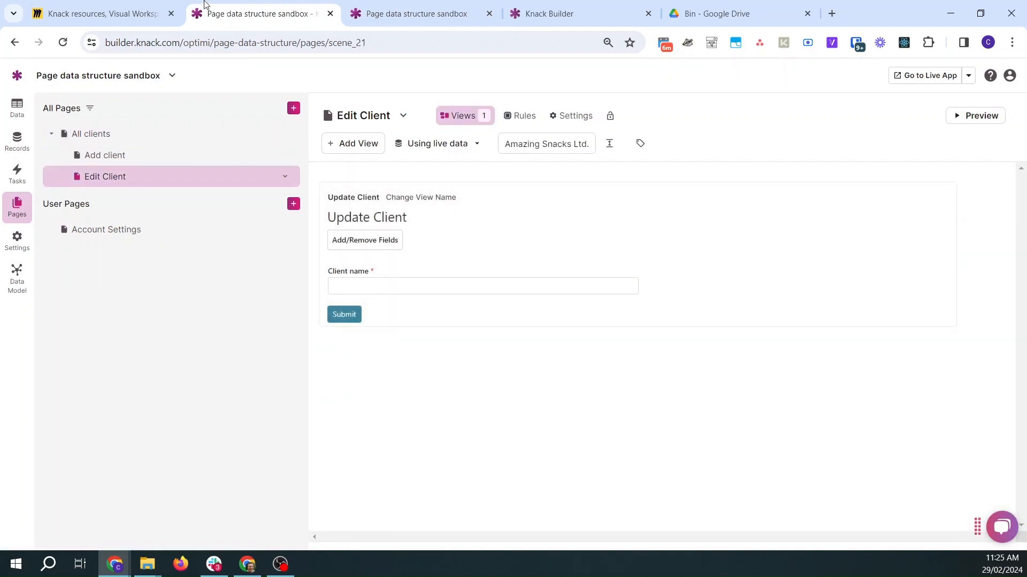
# Reload the live app, rename the first client to "Amazing Snacks Ltd. updated" through its Update Client form, and check the Clients list.
pyautogui.click(417, 13)
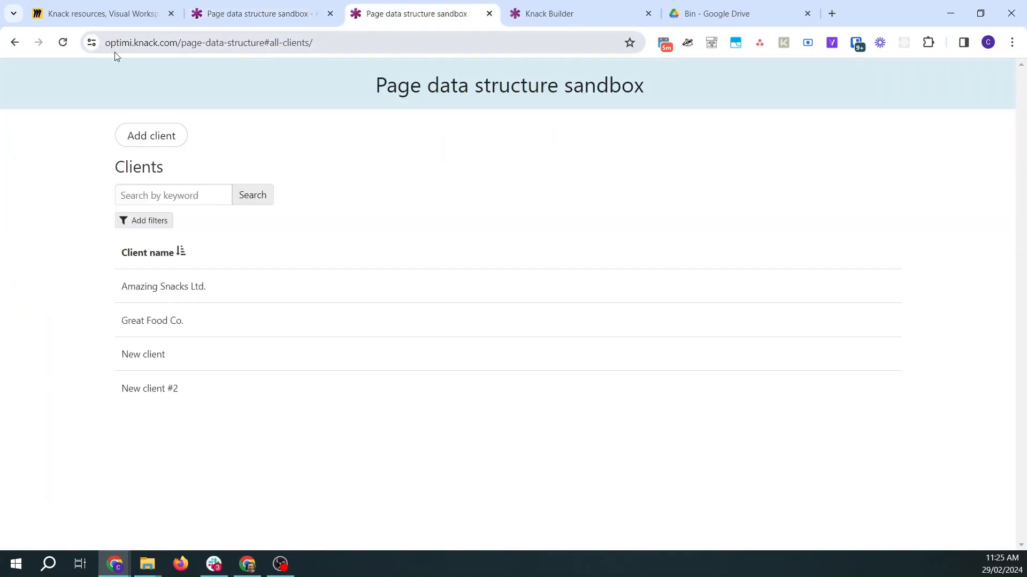
pyautogui.click(62, 48)
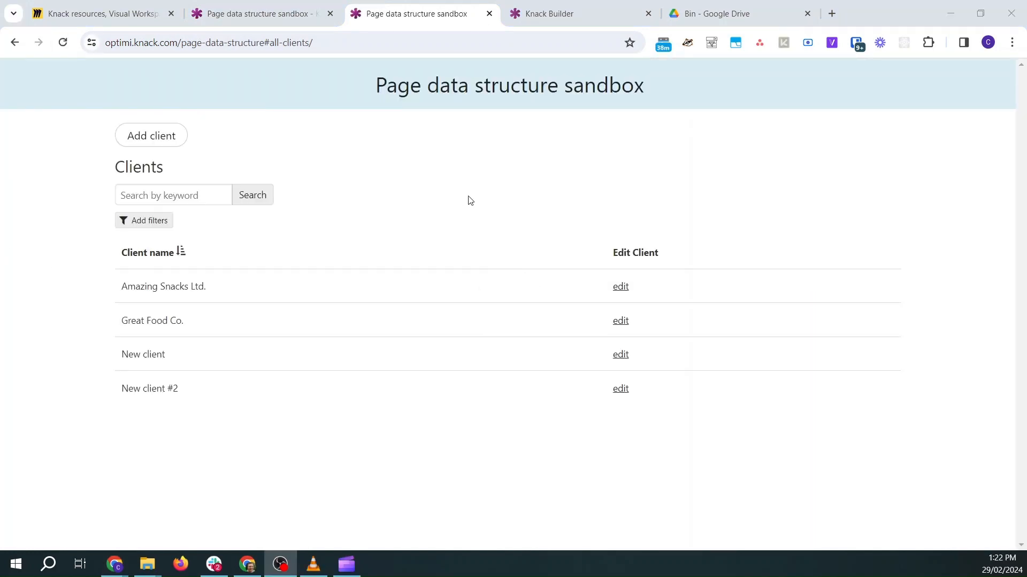
pyautogui.click(622, 287)
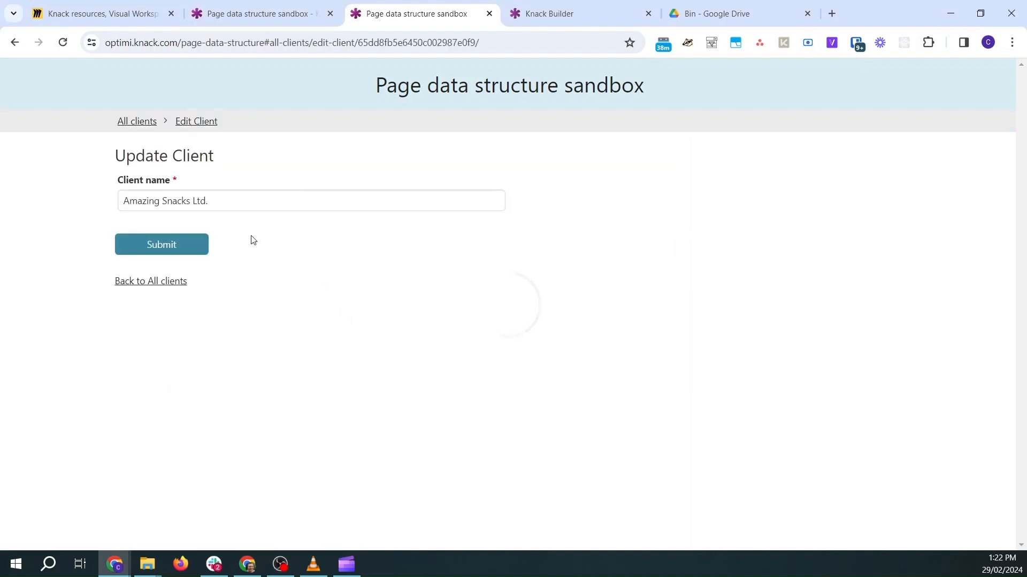
pyautogui.click(221, 201)
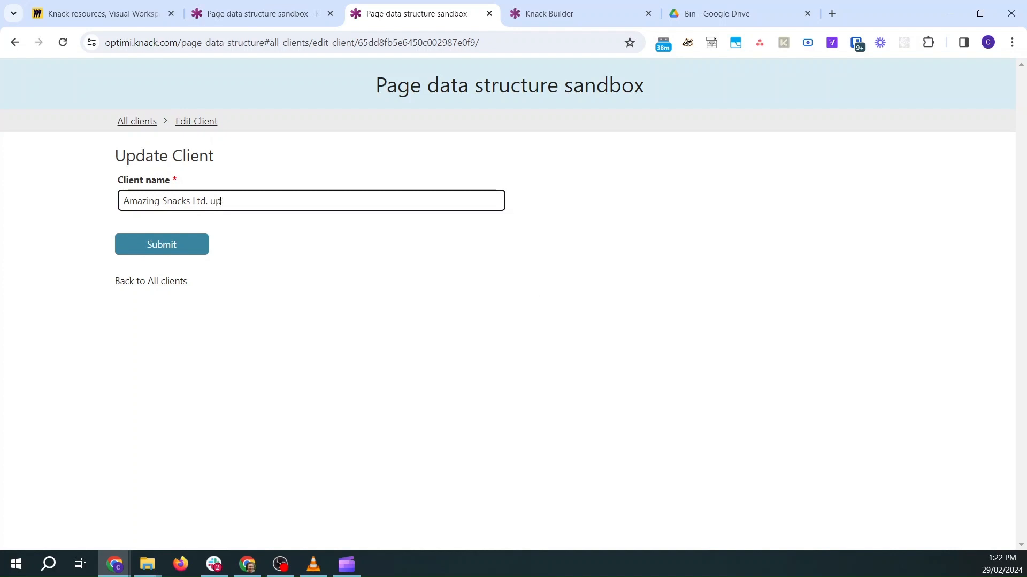
pyautogui.click(188, 236)
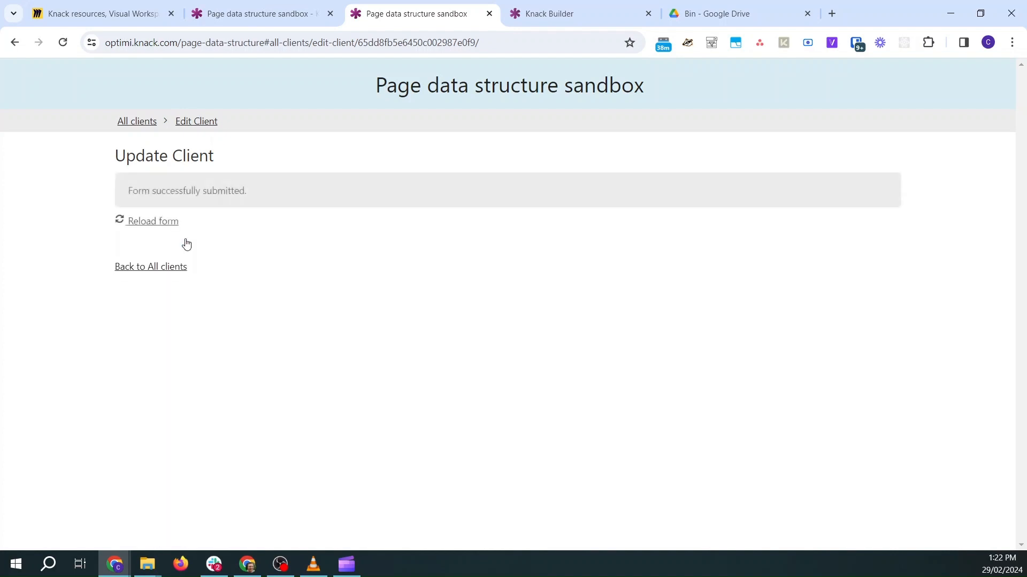
pyautogui.click(166, 269)
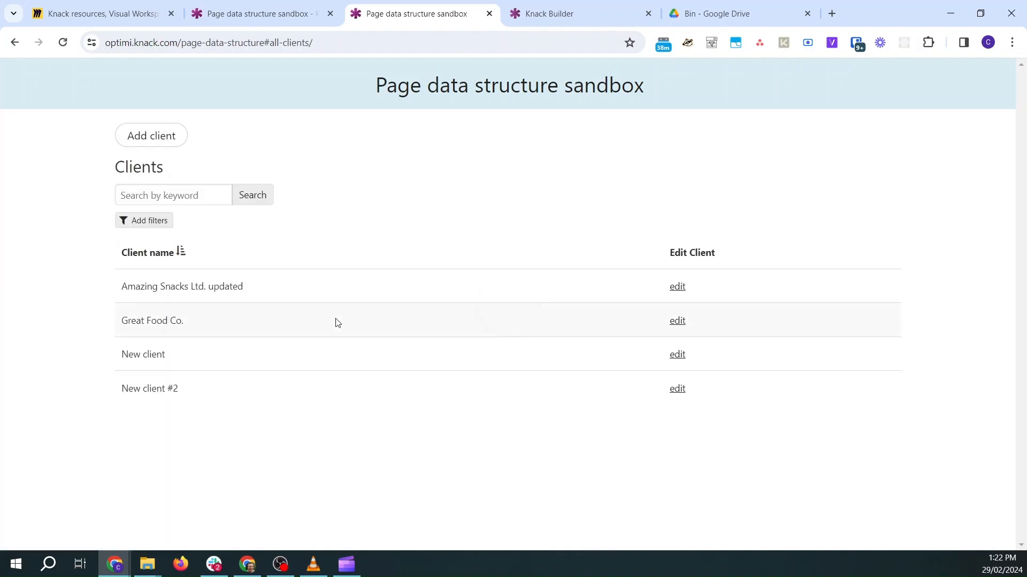
pyautogui.moveTo(262, 292); pyautogui.dragTo(125, 294)
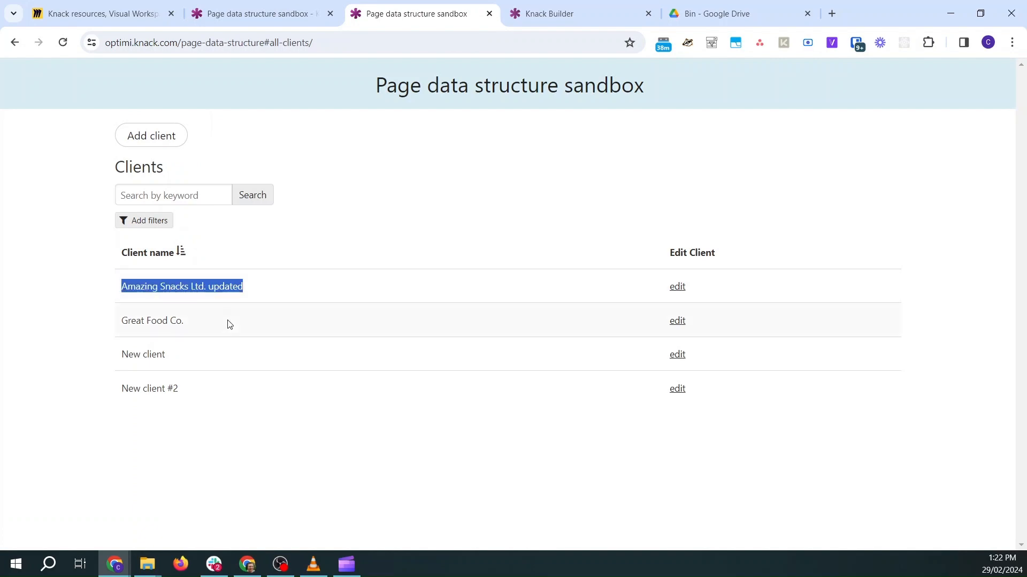
# Add a View record details action column to the Clients grid on the All clients page in the Knack builder.
pyautogui.click(117, 7)
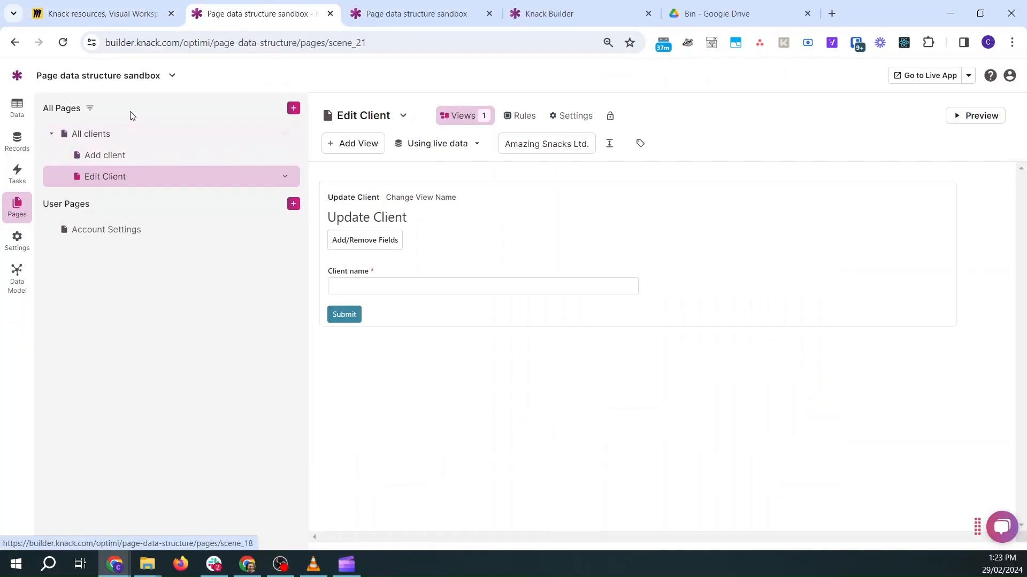
pyautogui.click(113, 137)
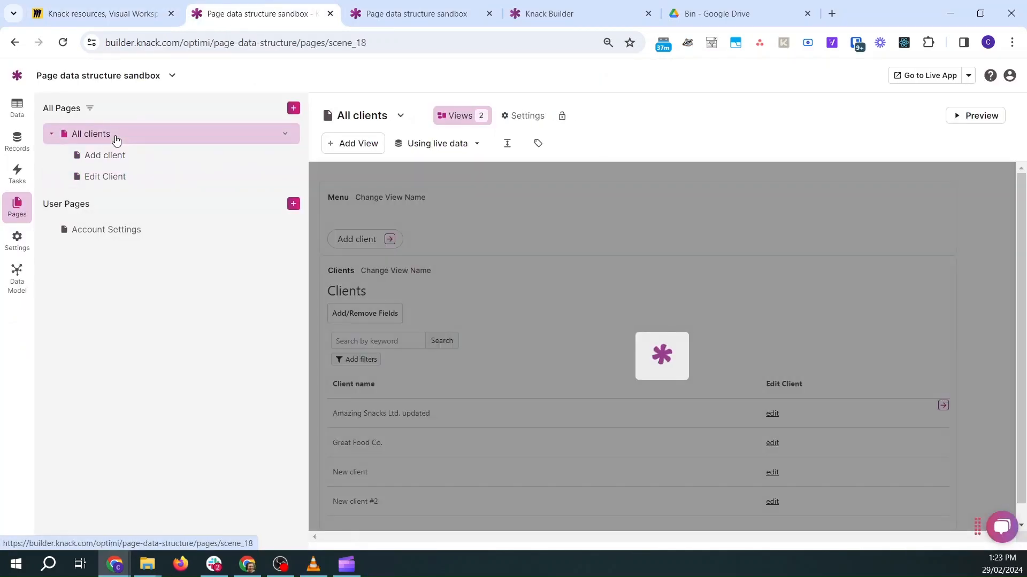
pyautogui.scroll(-1, 626, 325)
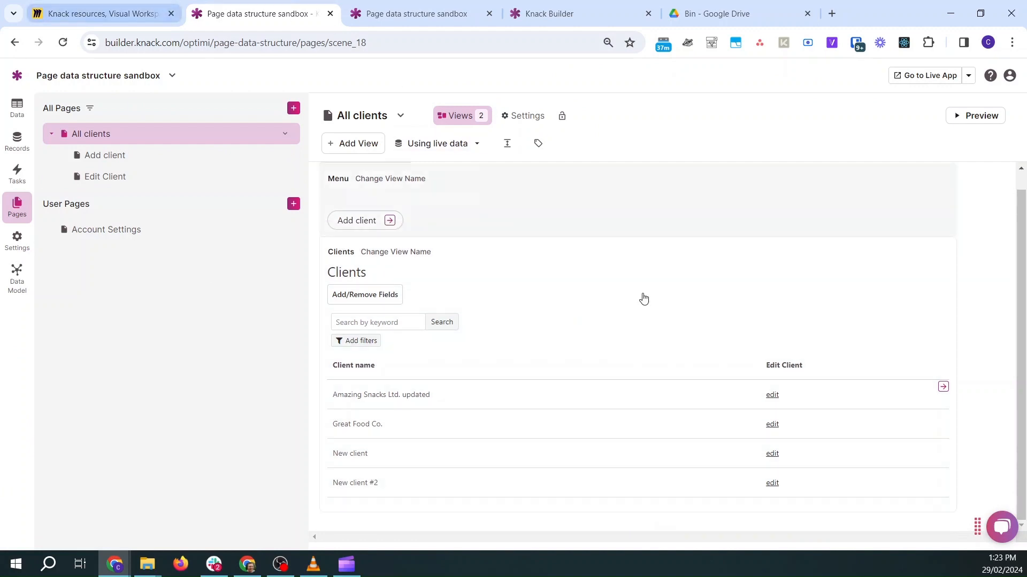
pyautogui.click(698, 347)
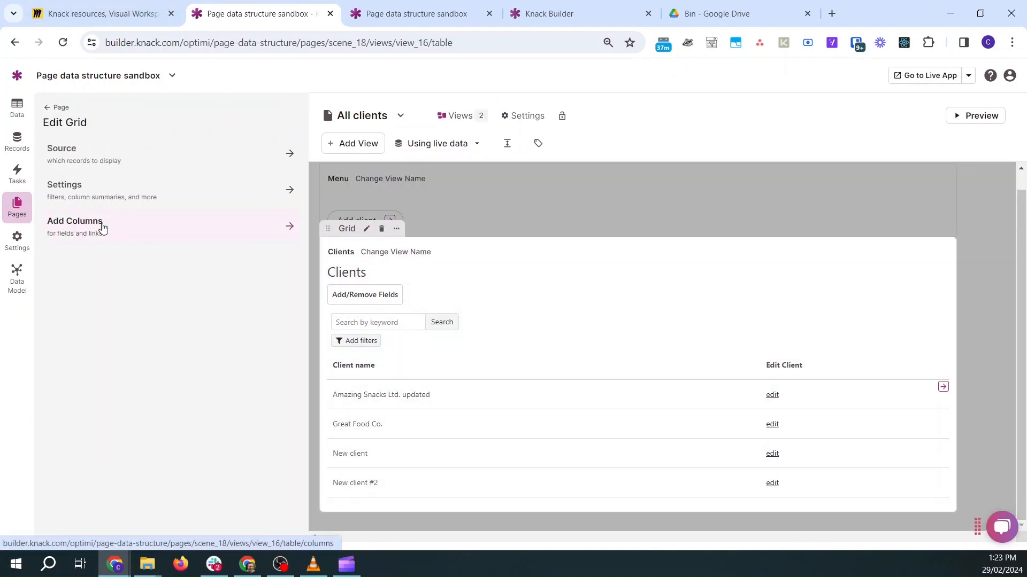
pyautogui.click(101, 227)
pyautogui.click(171, 171)
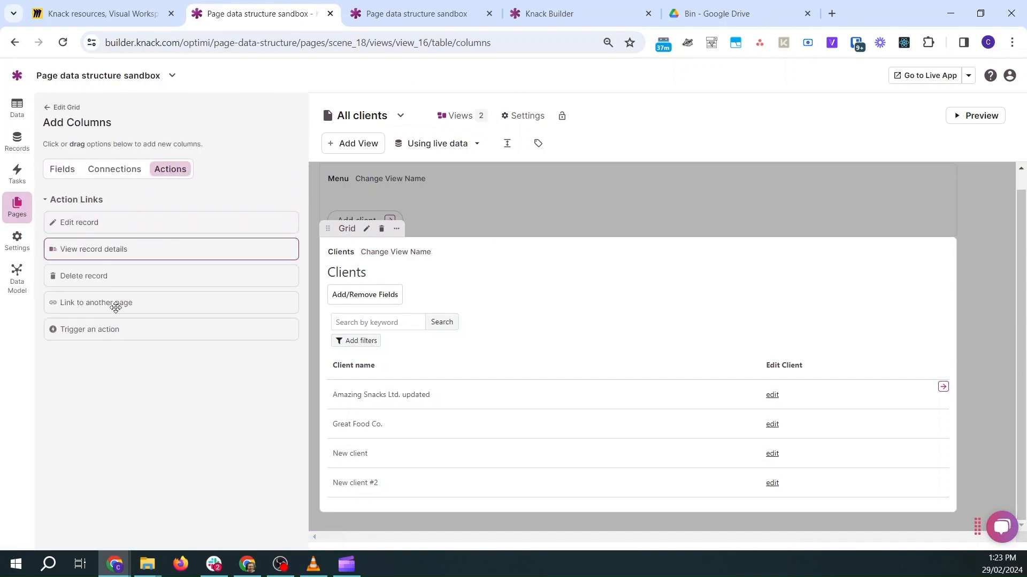
pyautogui.click(114, 250)
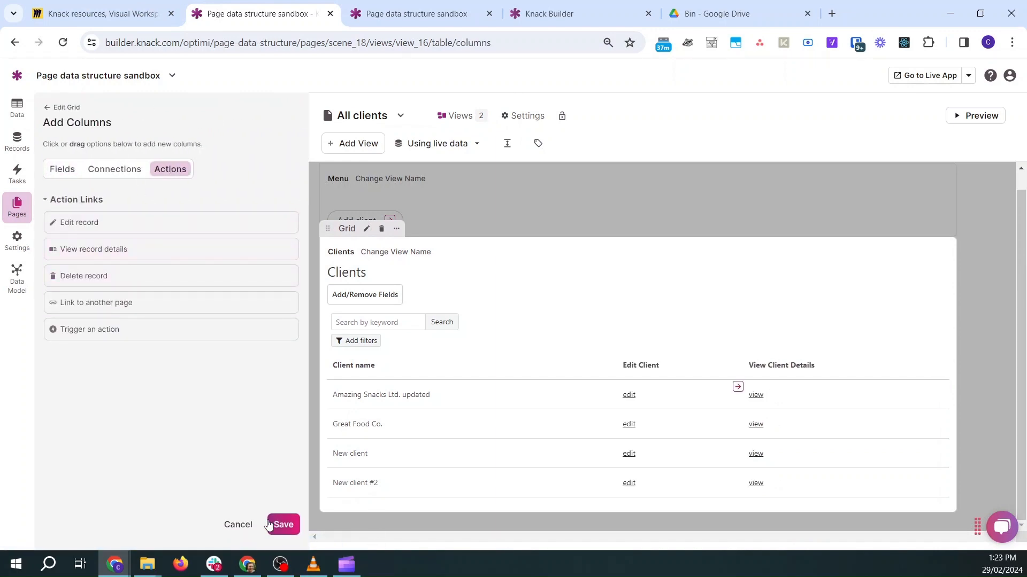
pyautogui.click(281, 525)
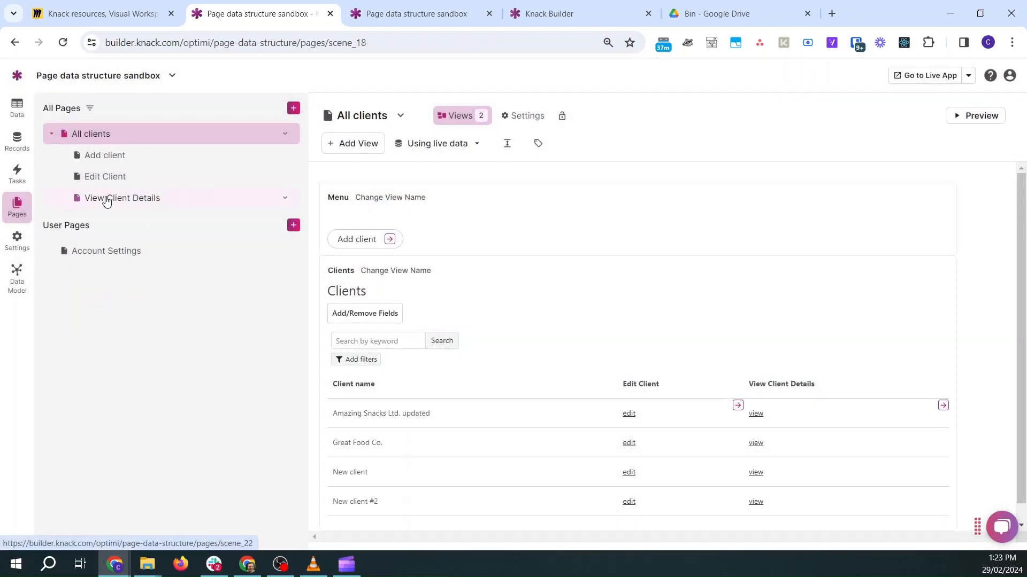
# Add a grid named "Invoices" to the View Client Details page, displaying invoices connected to this page's Client.
pyautogui.click(106, 199)
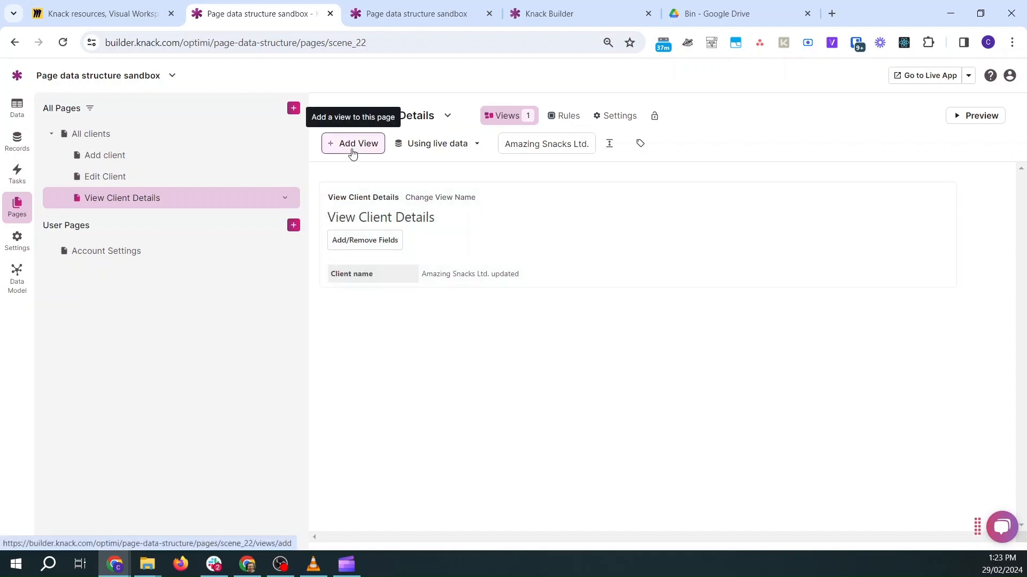
pyautogui.click(123, 15)
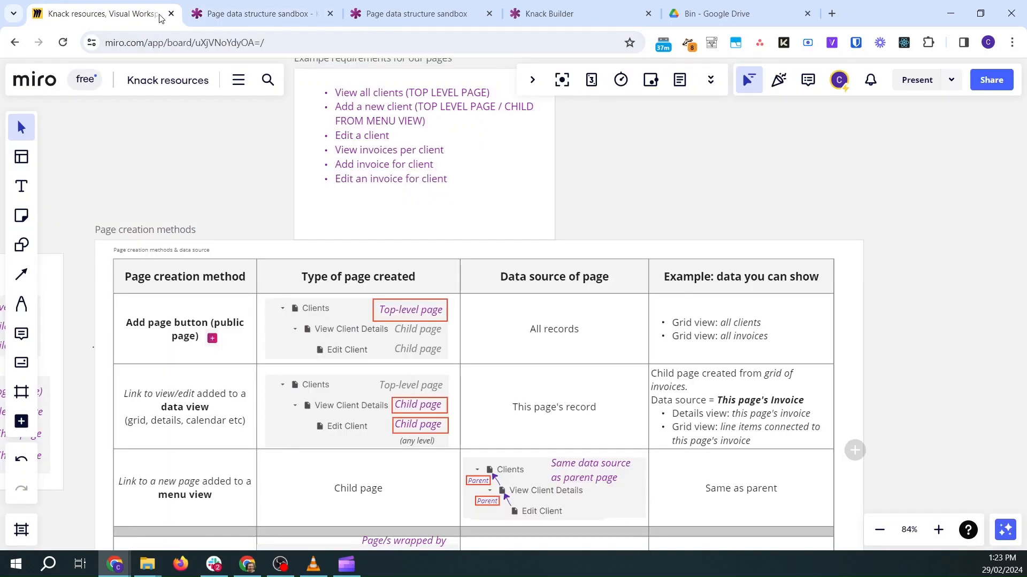
pyautogui.click(256, 13)
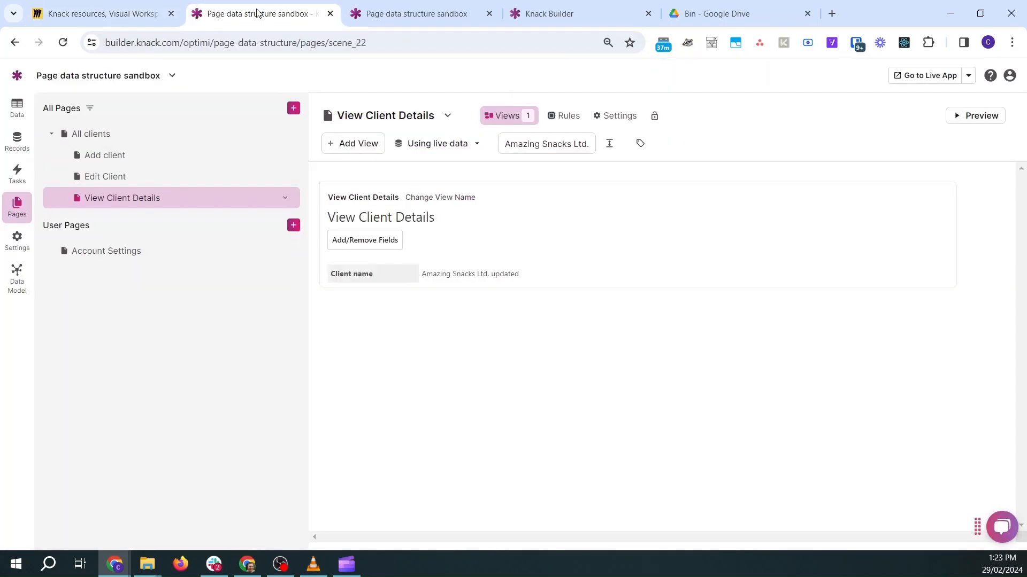
pyautogui.click(356, 144)
pyautogui.click(171, 179)
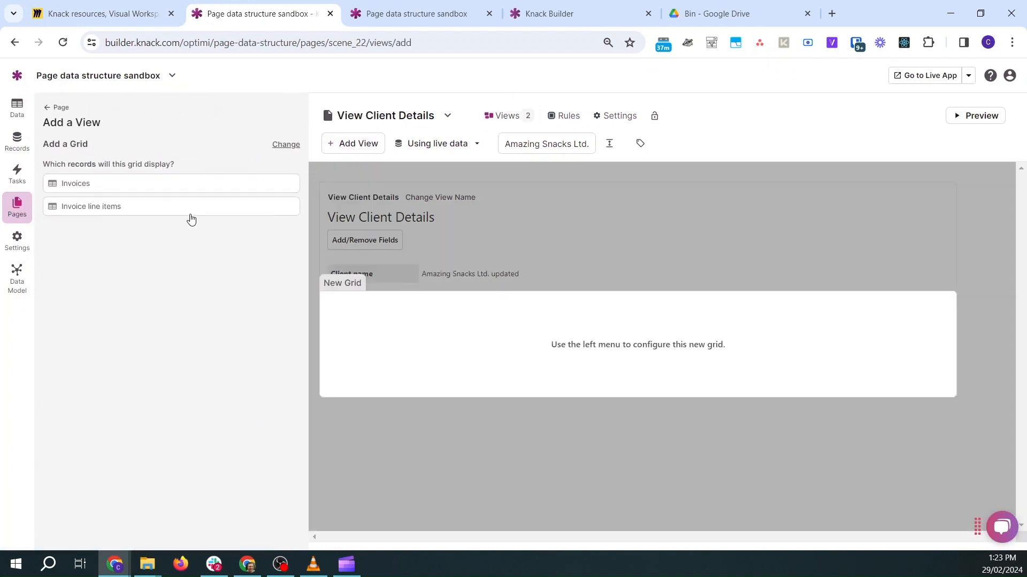
pyautogui.click(115, 190)
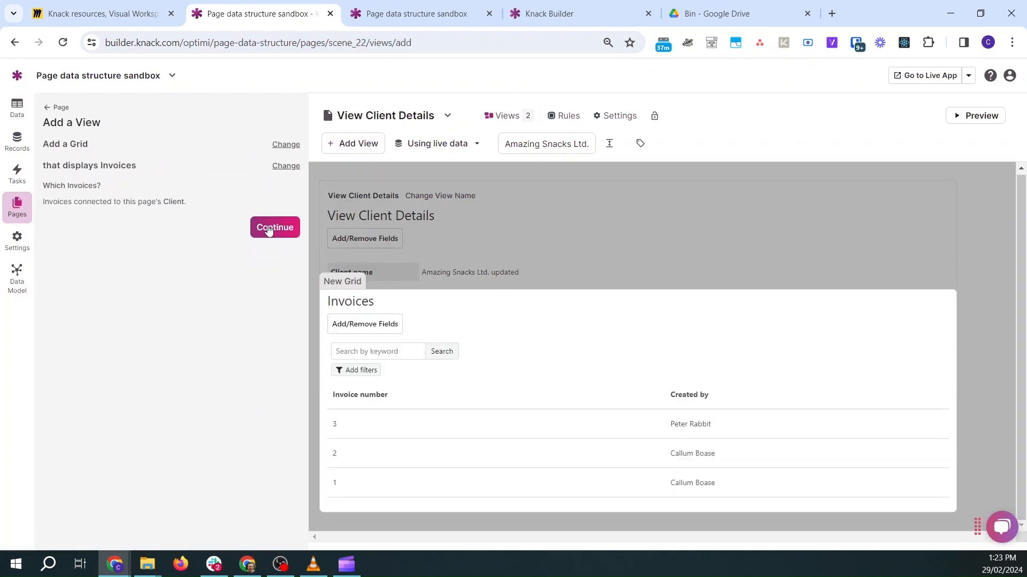
pyautogui.click(268, 229)
pyautogui.click(293, 272)
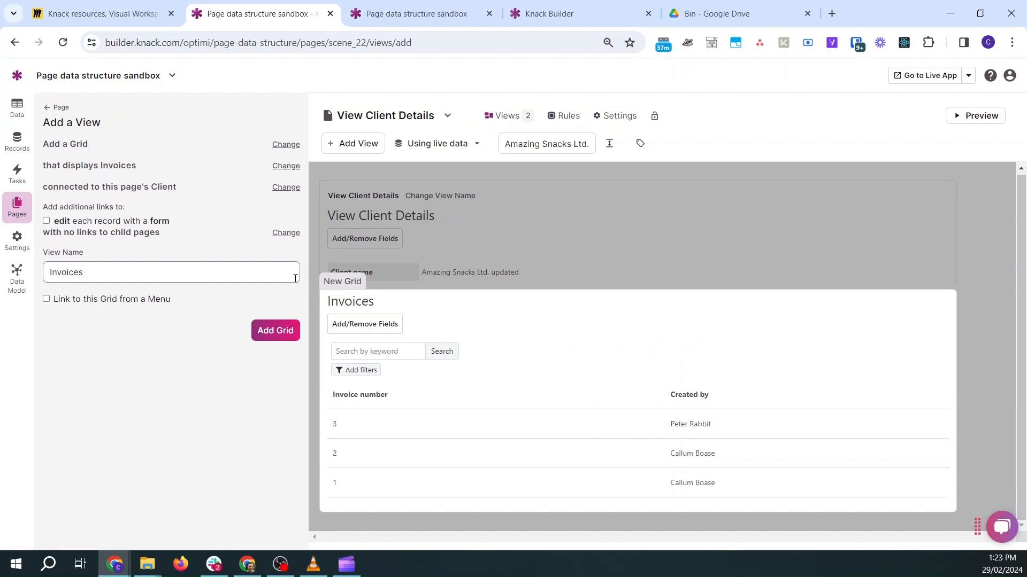
pyautogui.click(282, 306)
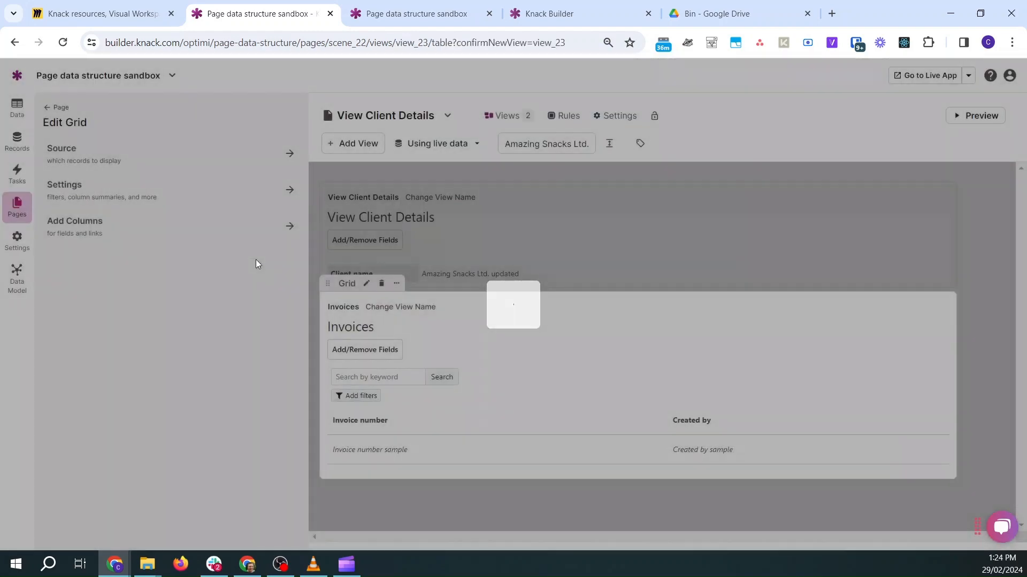
pyautogui.click(47, 108)
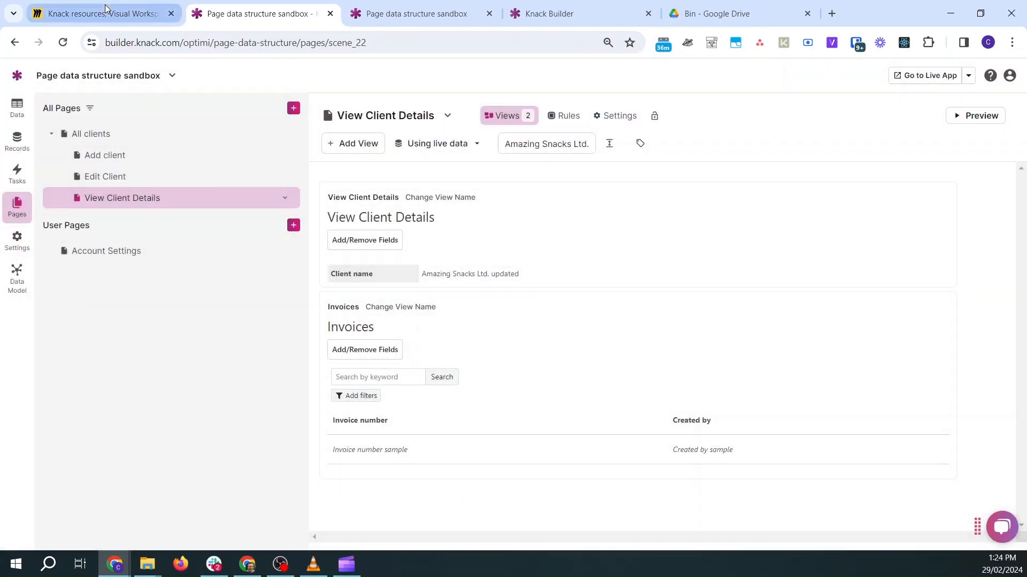
pyautogui.click(107, 10)
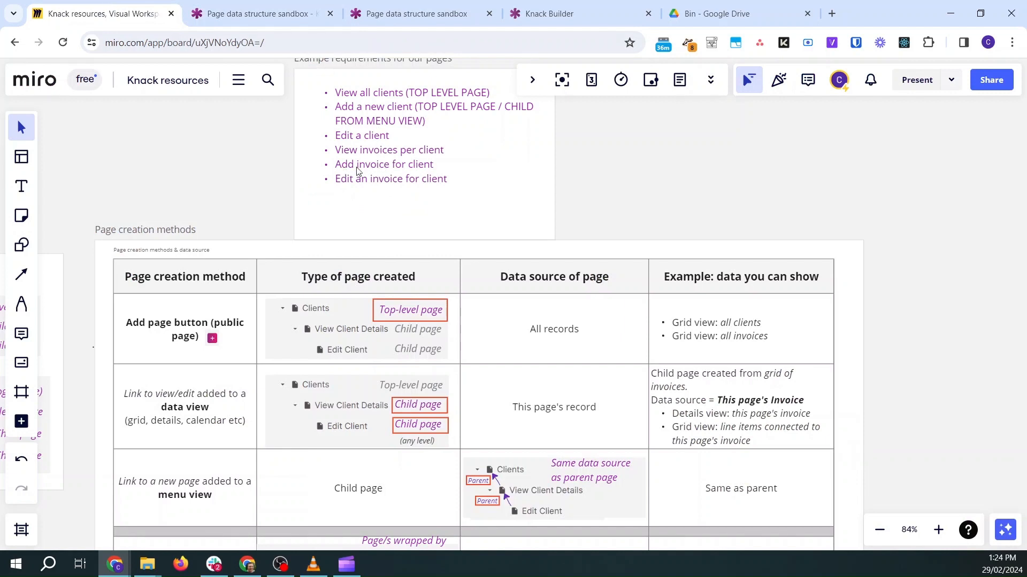
pyautogui.click(235, 4)
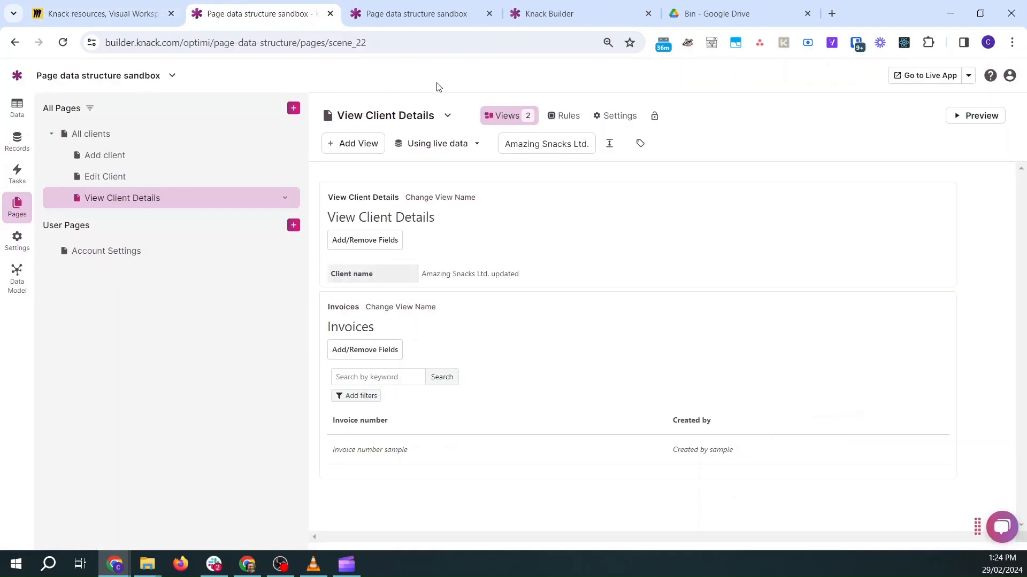
pyautogui.click(338, 148)
pyautogui.click(66, 174)
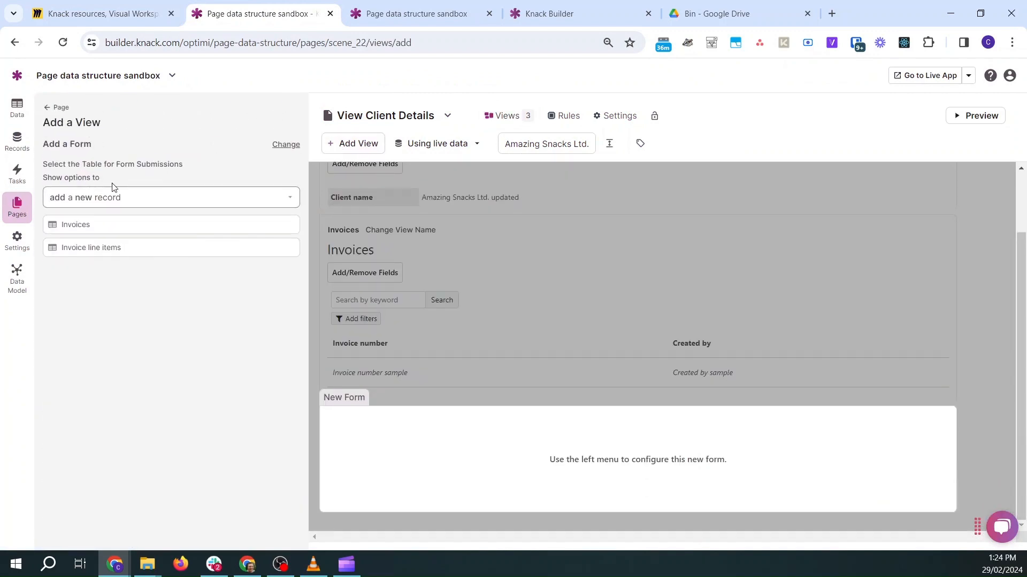
pyautogui.click(101, 227)
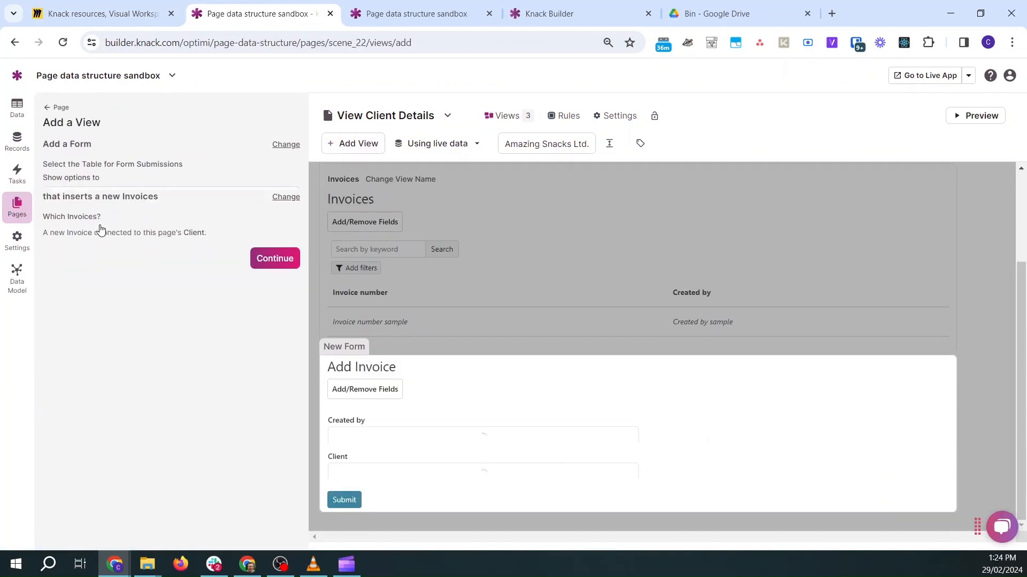
pyautogui.click(50, 109)
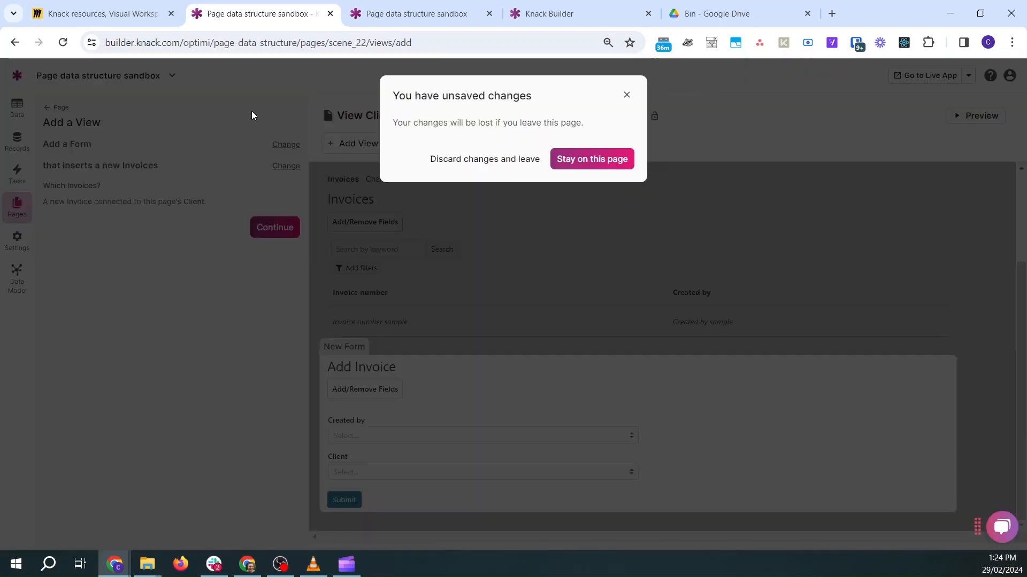
pyautogui.click(478, 159)
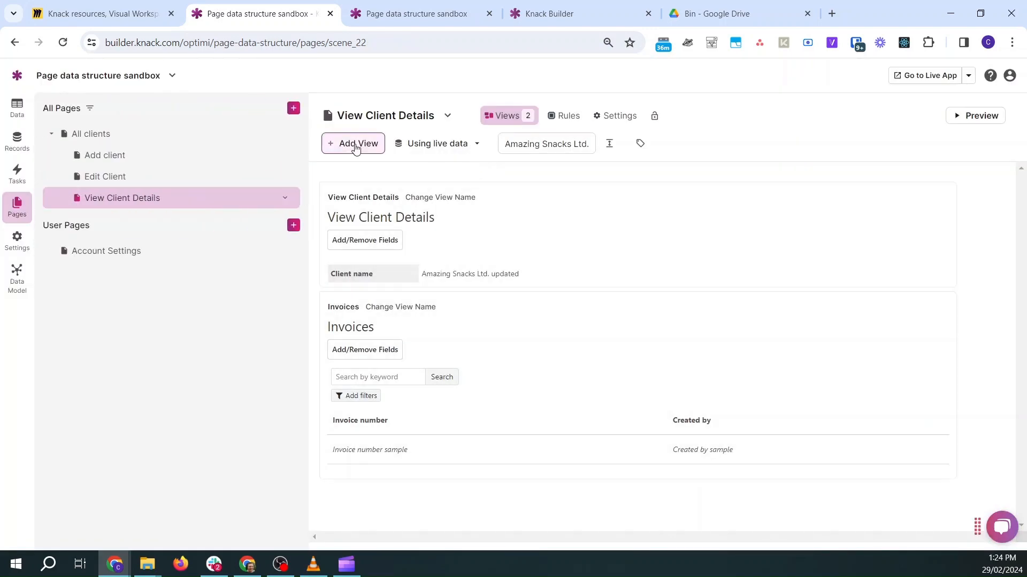
# Add a menu view to the View Client Details page with a link to a new page named "Add invoice for client".
pyautogui.click(356, 146)
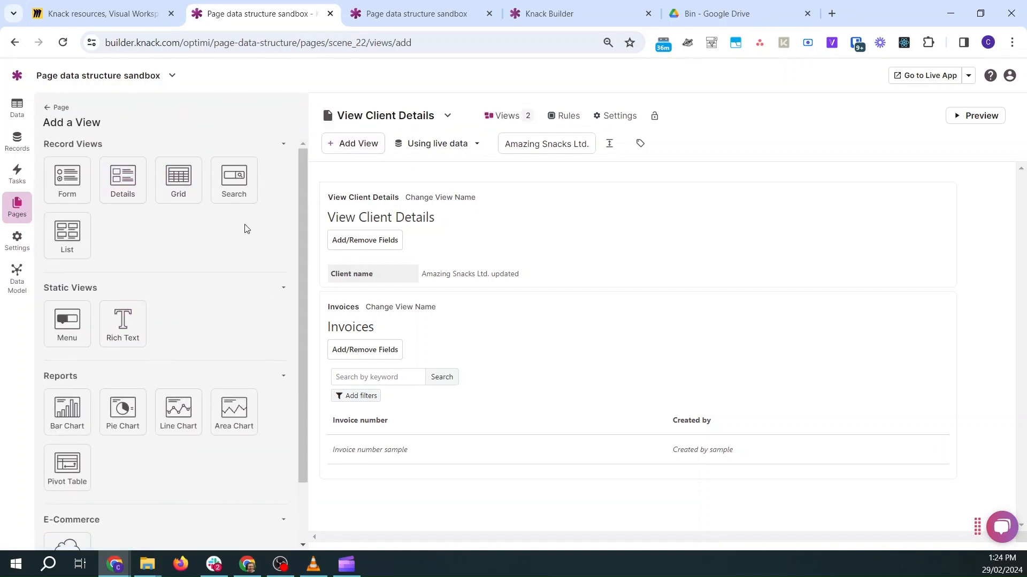
pyautogui.click(63, 321)
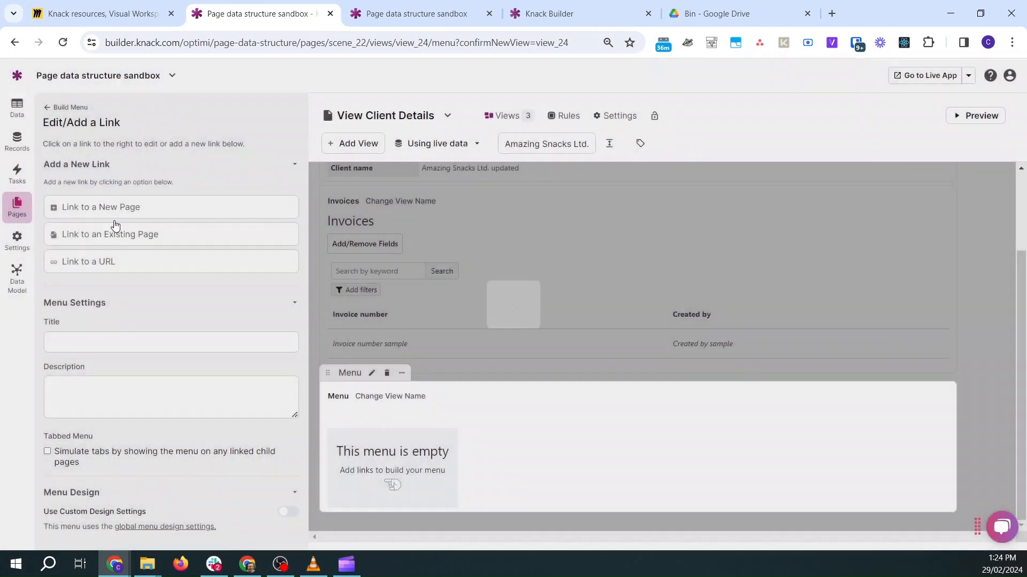
pyautogui.click(115, 207)
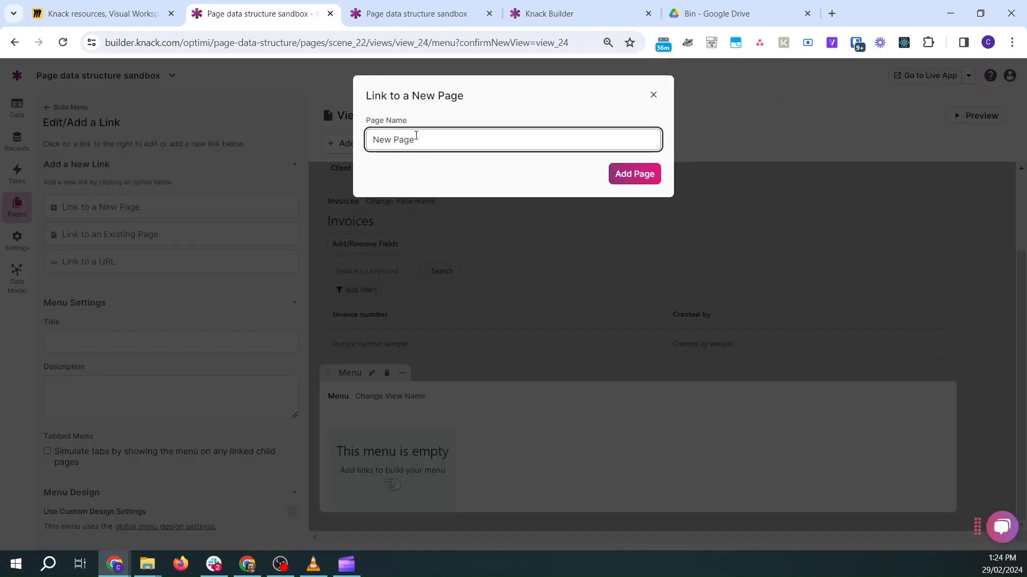
pyautogui.tripleClick(416, 135)
pyautogui.write('Add invoice for client')
pyautogui.click(622, 175)
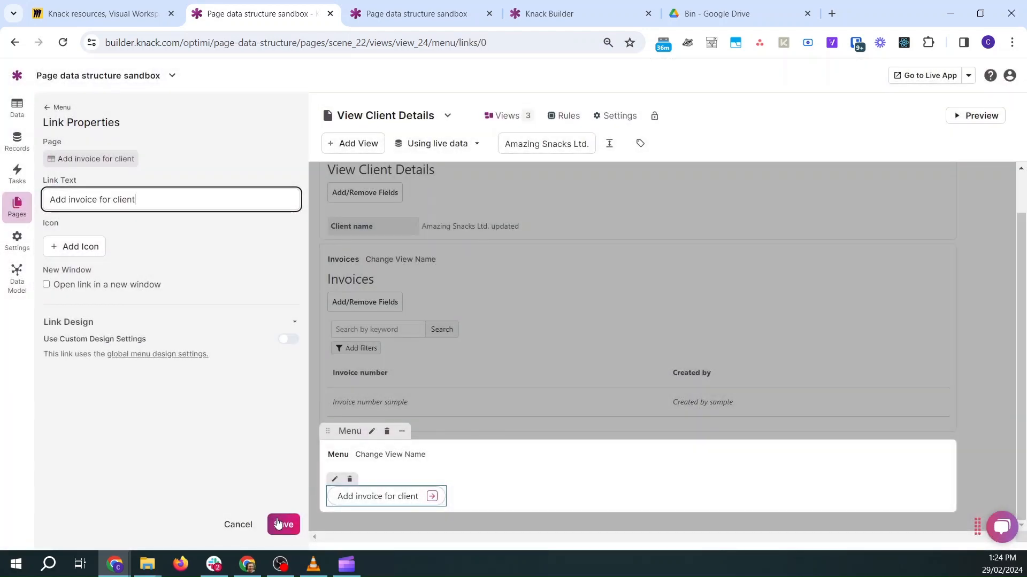
pyautogui.click(283, 524)
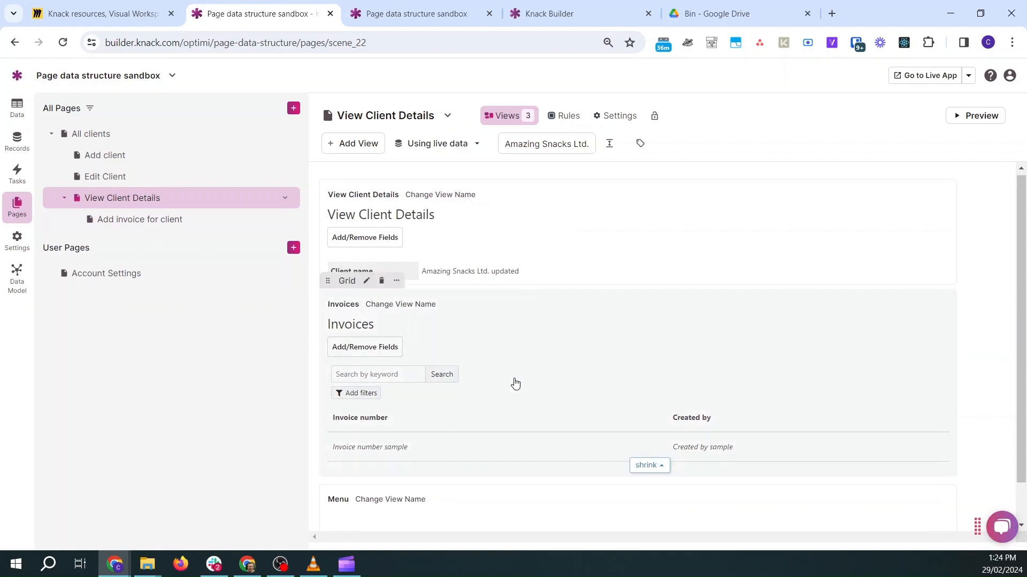
pyautogui.scroll(-1, 515, 384)
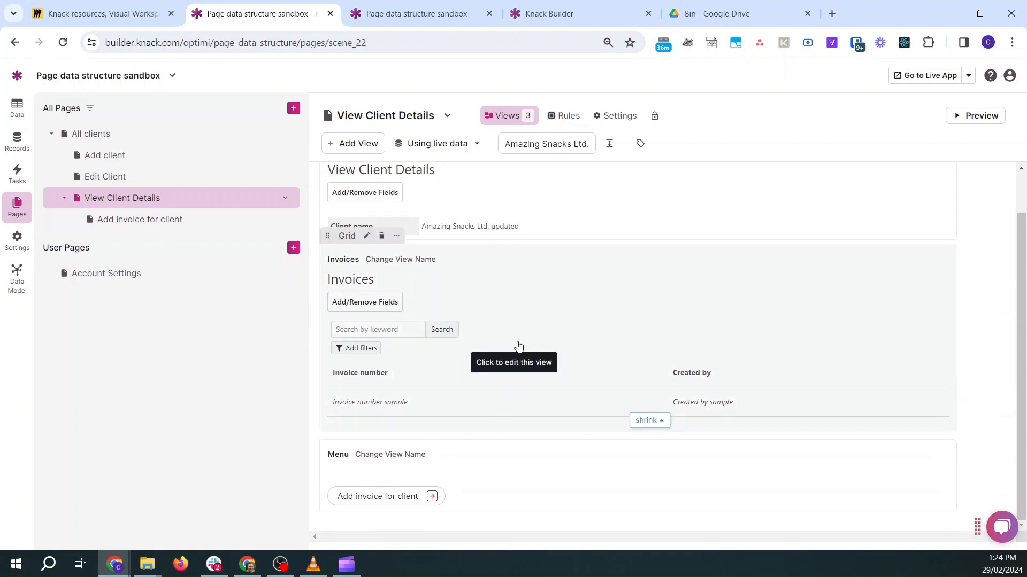
# Add an "Add Invoice" form to the Add invoice for client page, inserting a new invoice connected to this page's Client.
pyautogui.click(155, 227)
pyautogui.click(342, 148)
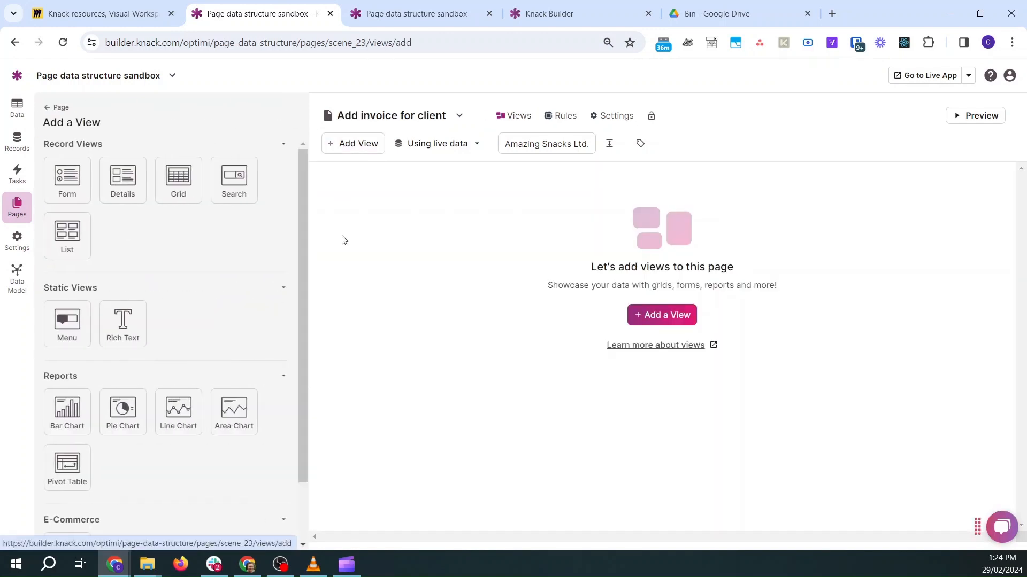
pyautogui.click(66, 179)
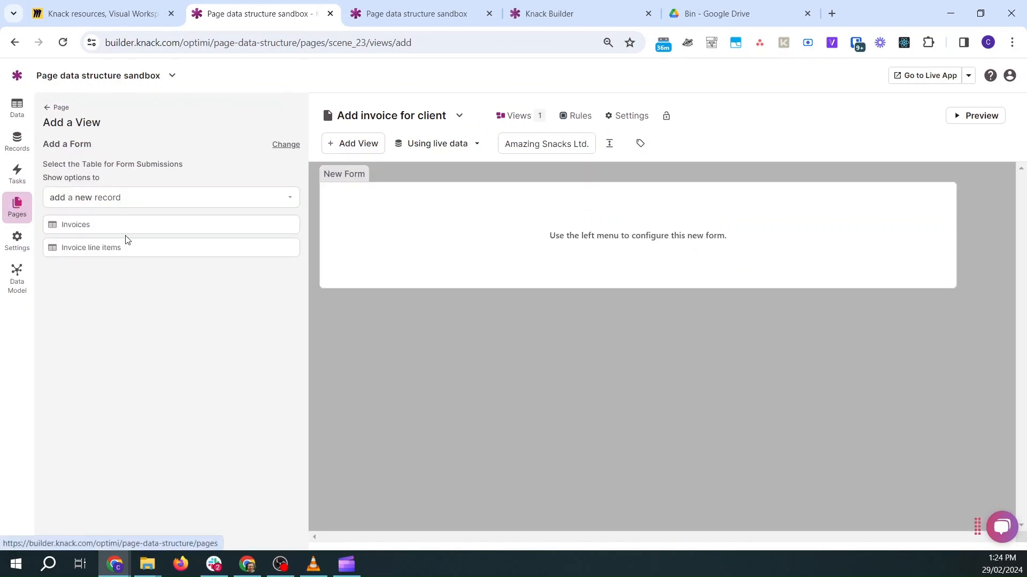
pyautogui.click(102, 229)
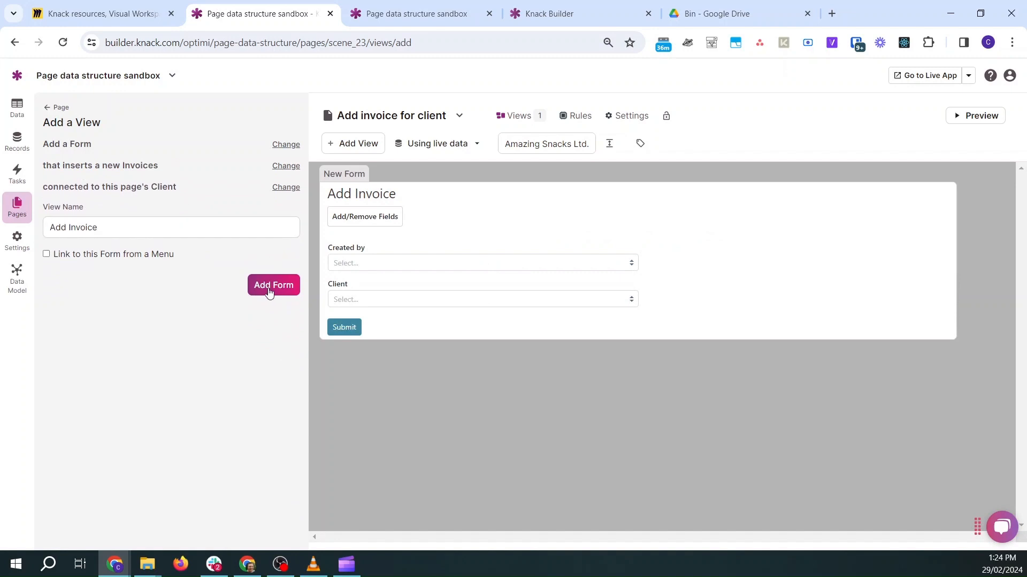
pyautogui.click(271, 291)
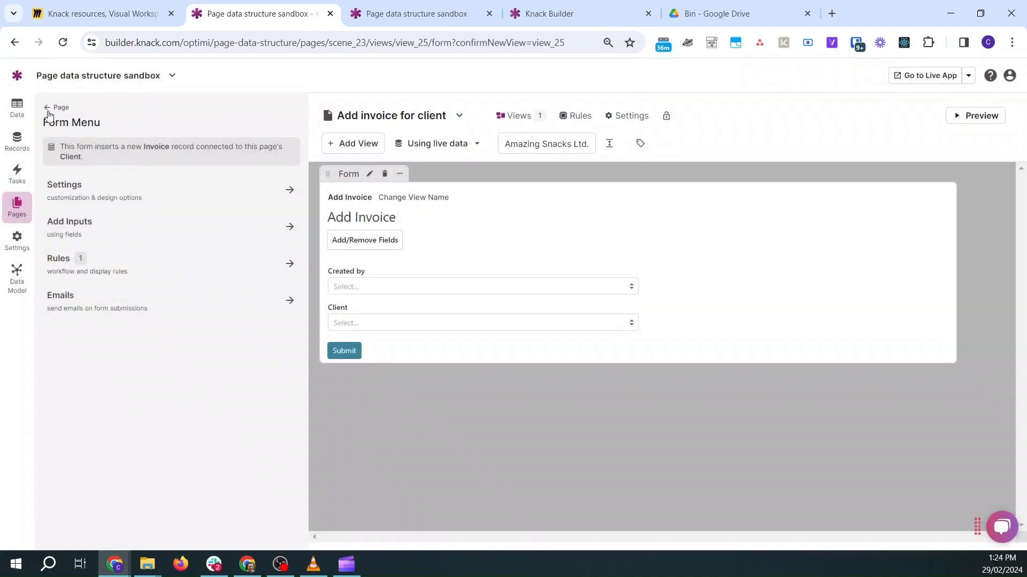
pyautogui.click(47, 114)
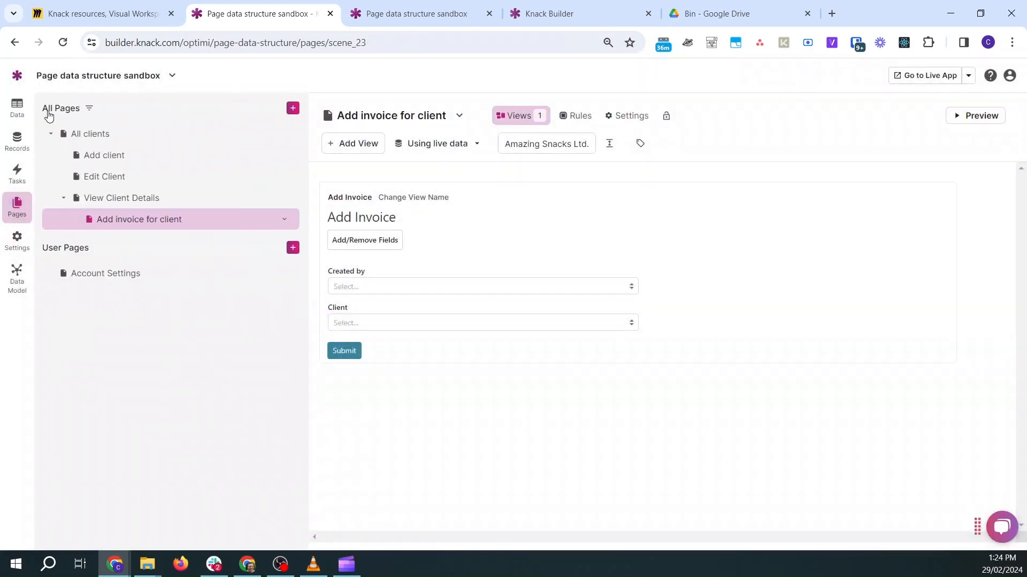
# Open the View Client Details page, check the example requirements on the Miro board, and return to the Knack builder.
pyautogui.click(106, 198)
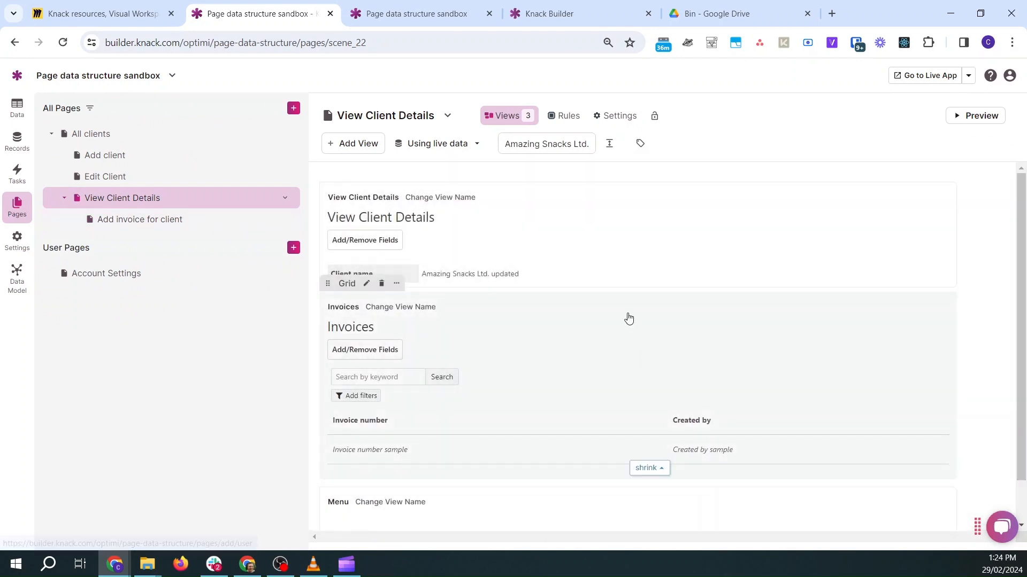
pyautogui.click(87, 7)
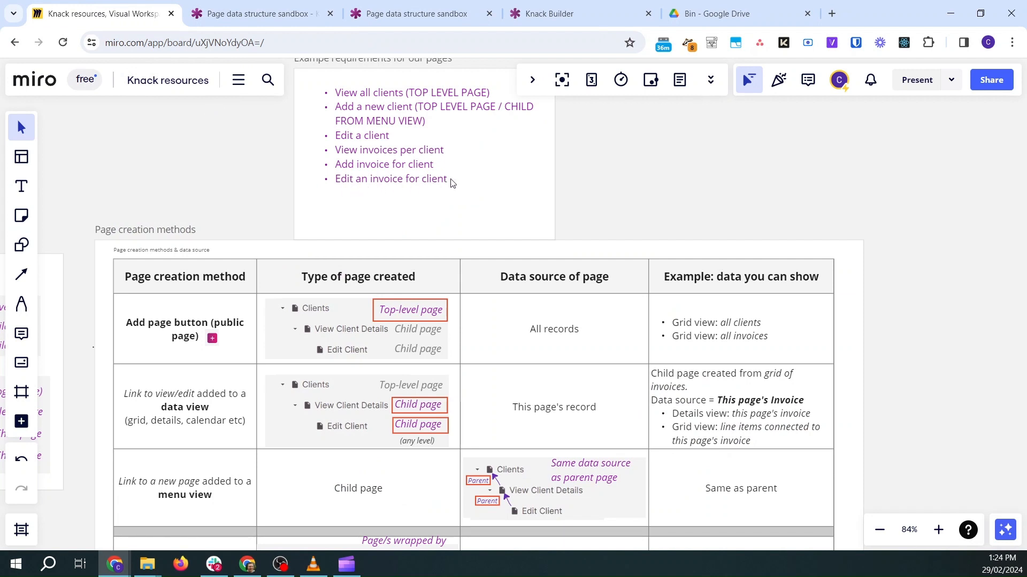
pyautogui.click(257, 13)
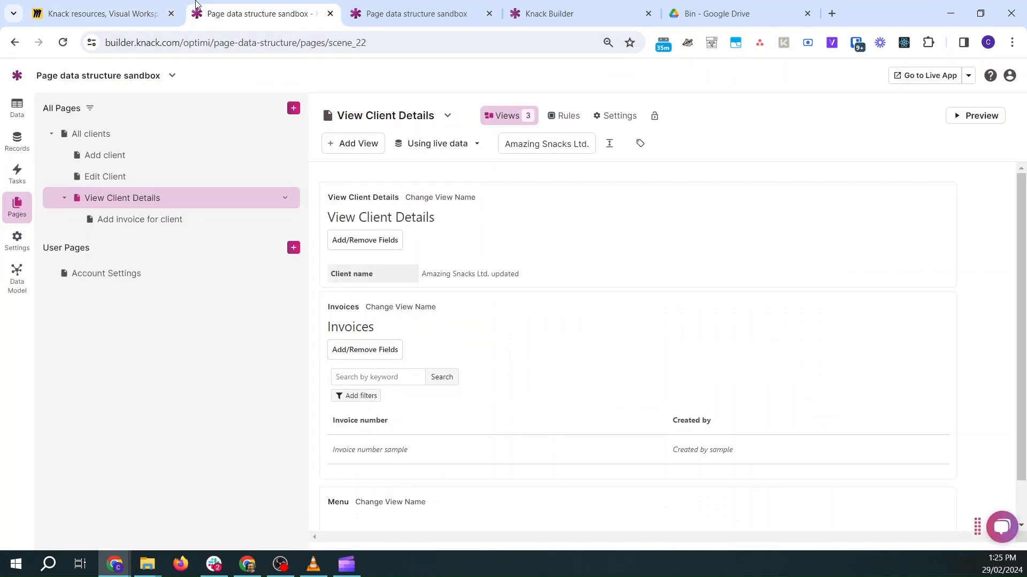
# Examine which tables an update-record form offers on the View Client Details page, discarding the draft form.
pyautogui.click(344, 152)
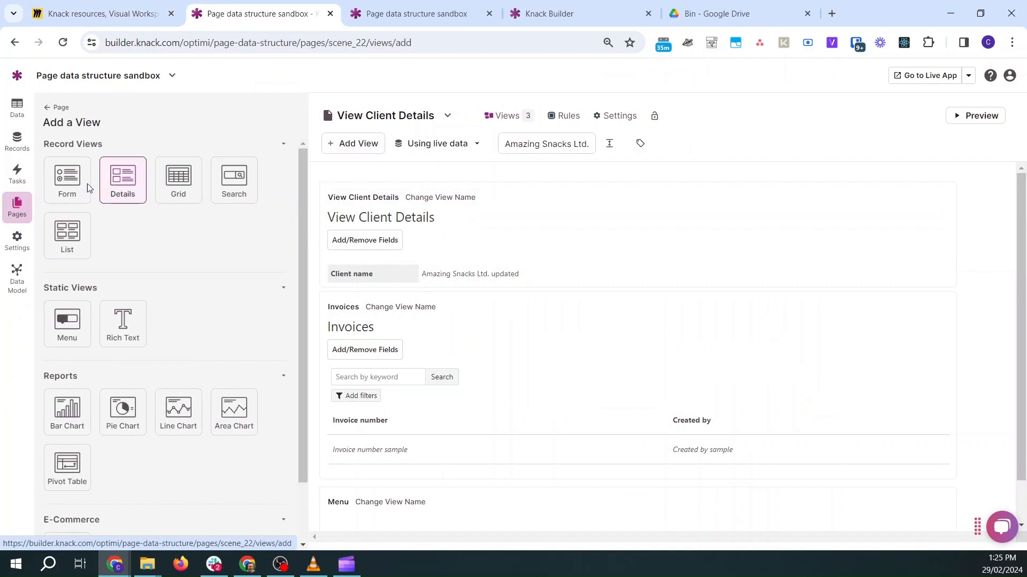
pyautogui.click(62, 180)
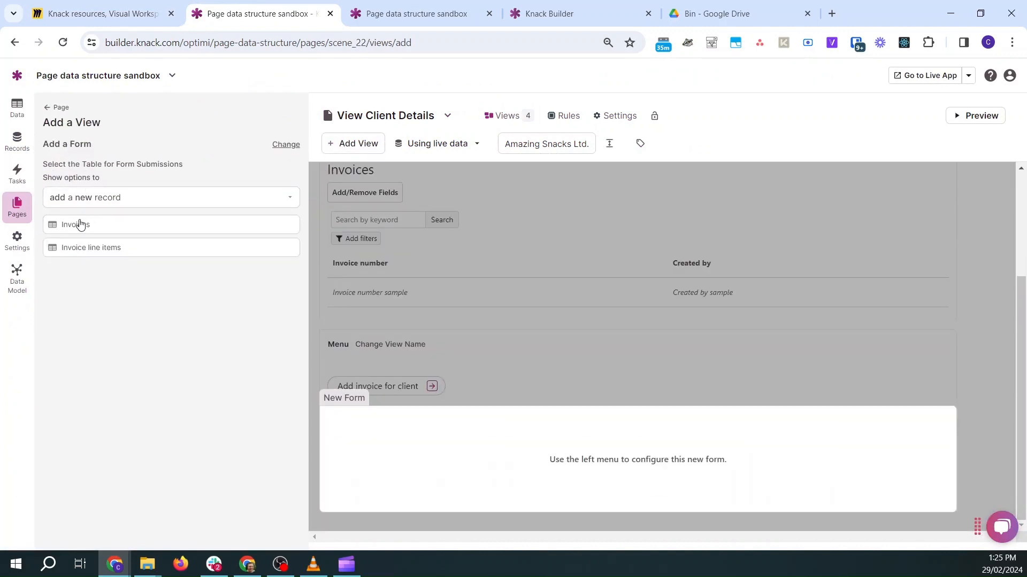
pyautogui.click(91, 197)
pyautogui.click(153, 243)
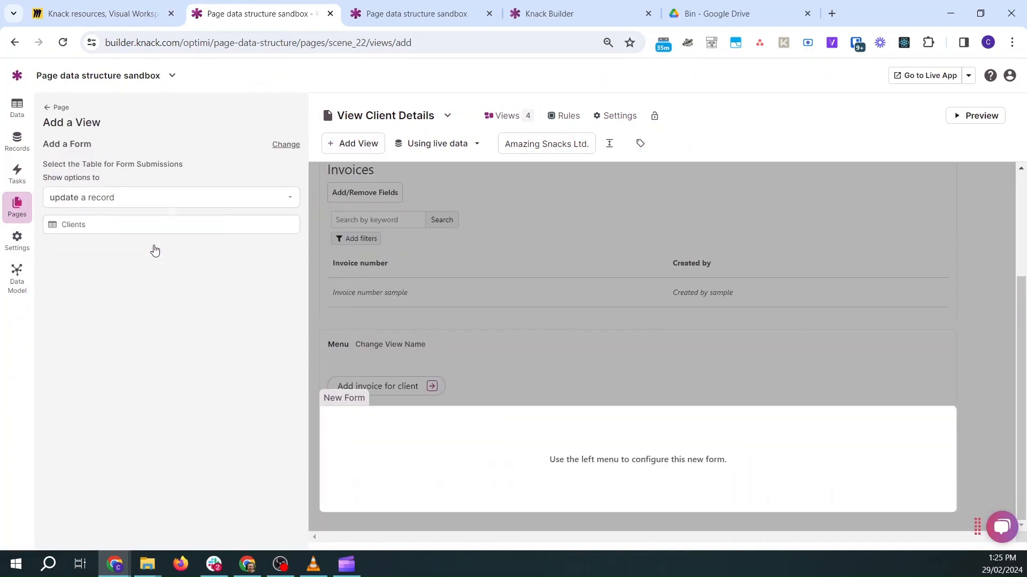
pyautogui.click(48, 109)
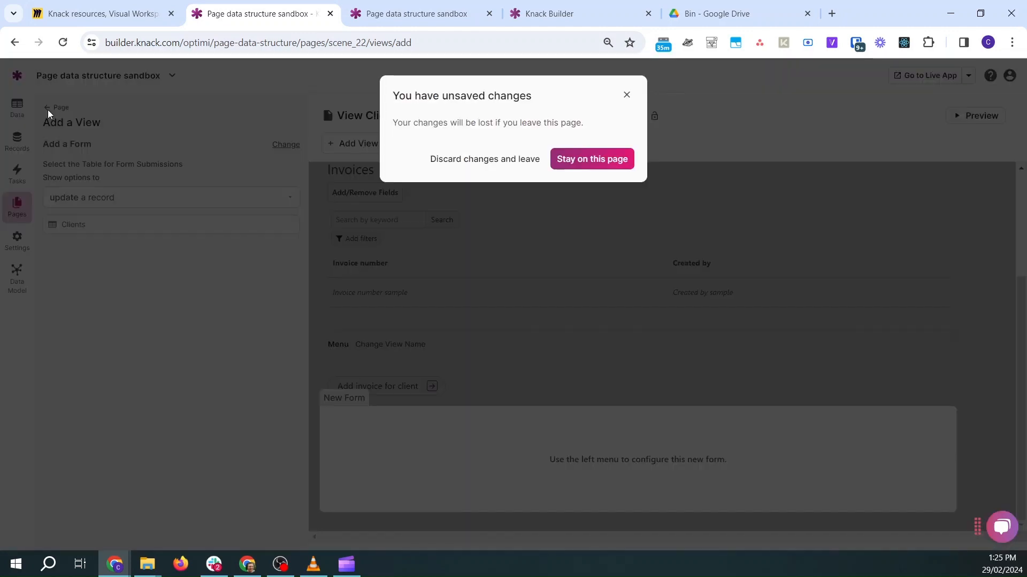
pyautogui.click(468, 159)
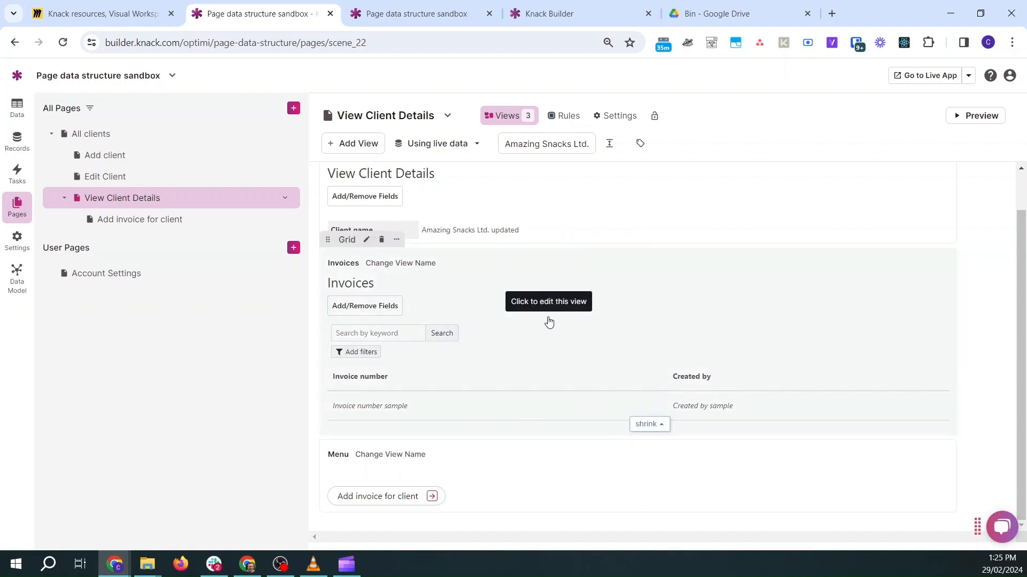
# Add an Edit record action column to the Invoices grid on the View Client Details page and save it.
pyautogui.click(770, 308)
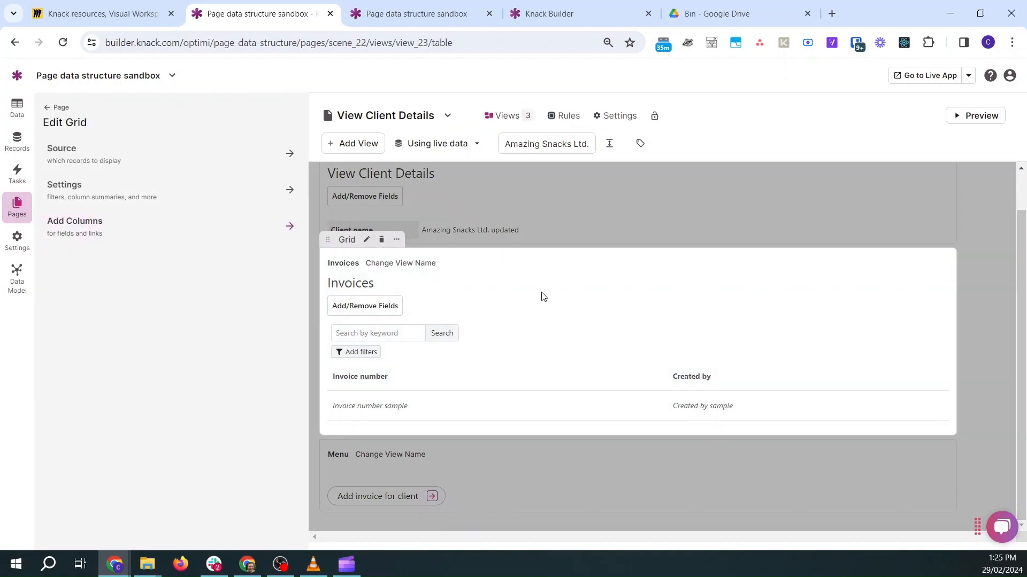
pyautogui.click(119, 233)
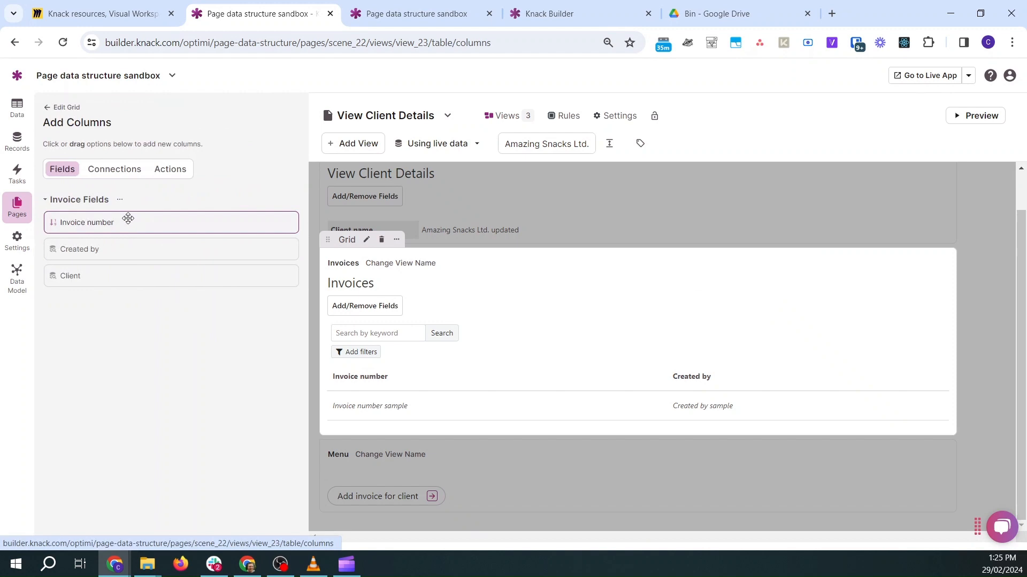
pyautogui.click(177, 170)
pyautogui.click(91, 223)
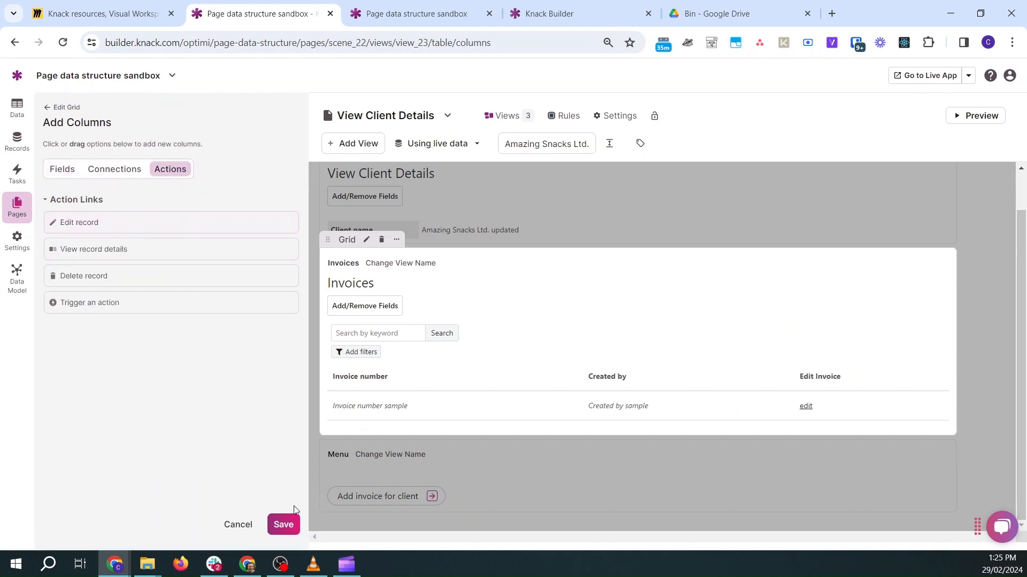
pyautogui.click(278, 529)
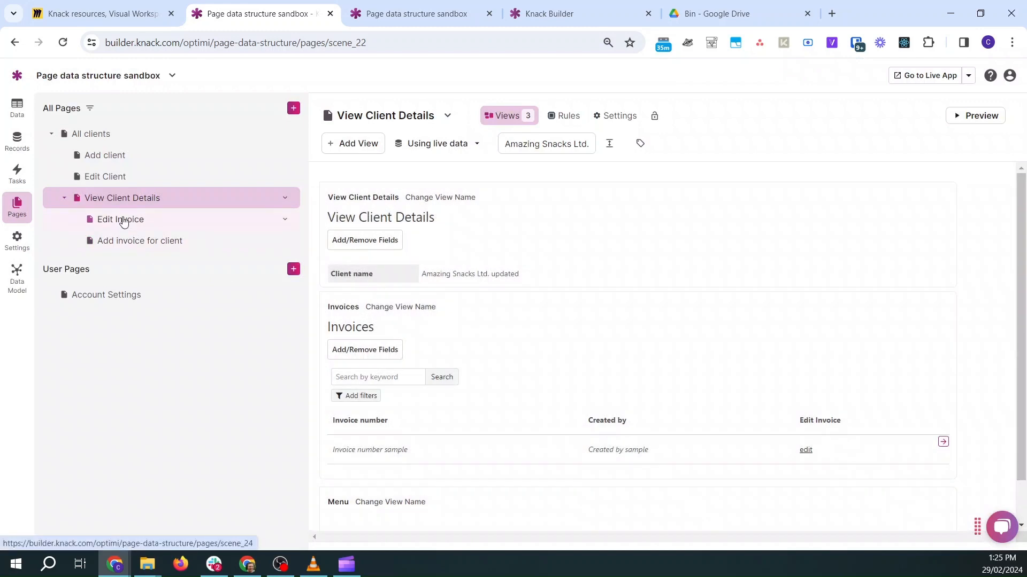
# Inspect the Edit Invoice page's selectable live records and its form's data source.
pyautogui.click(124, 221)
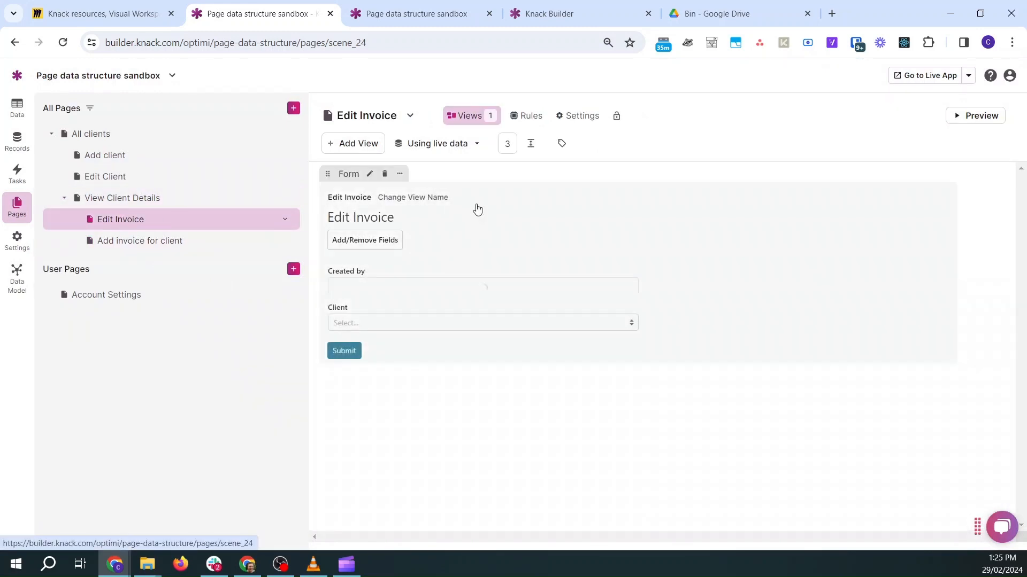
pyautogui.click(507, 143)
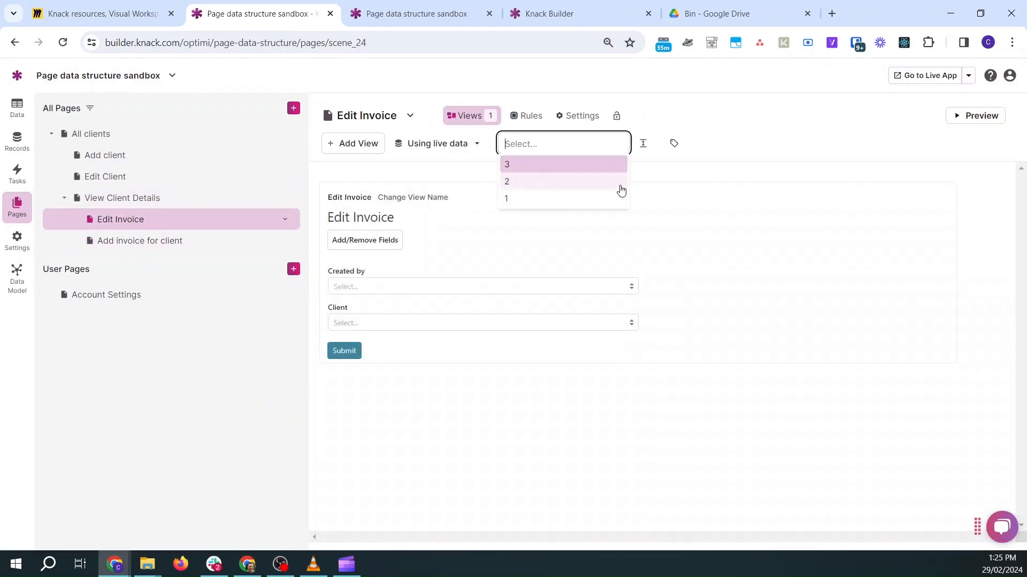
pyautogui.click(724, 202)
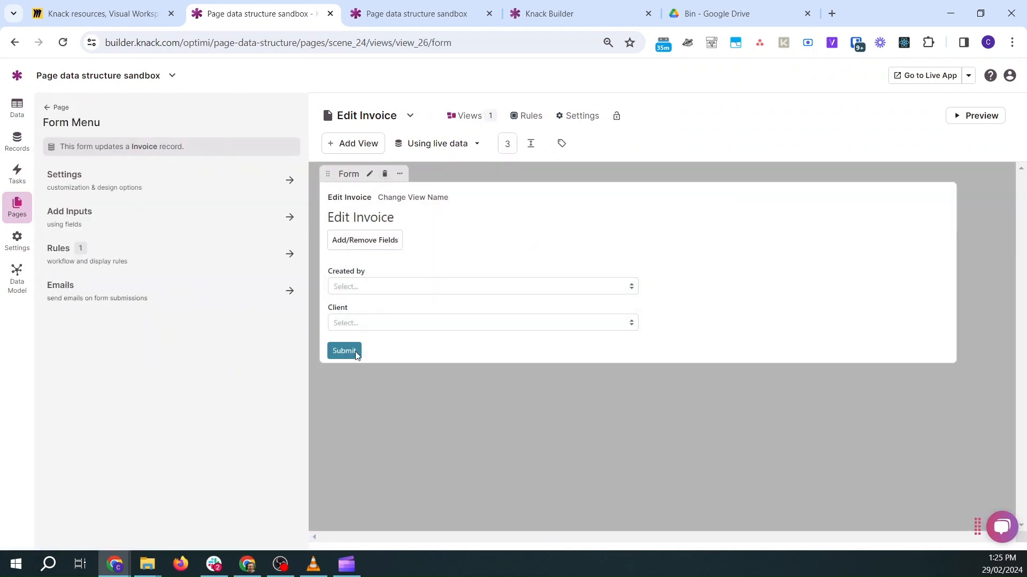
pyautogui.click(48, 110)
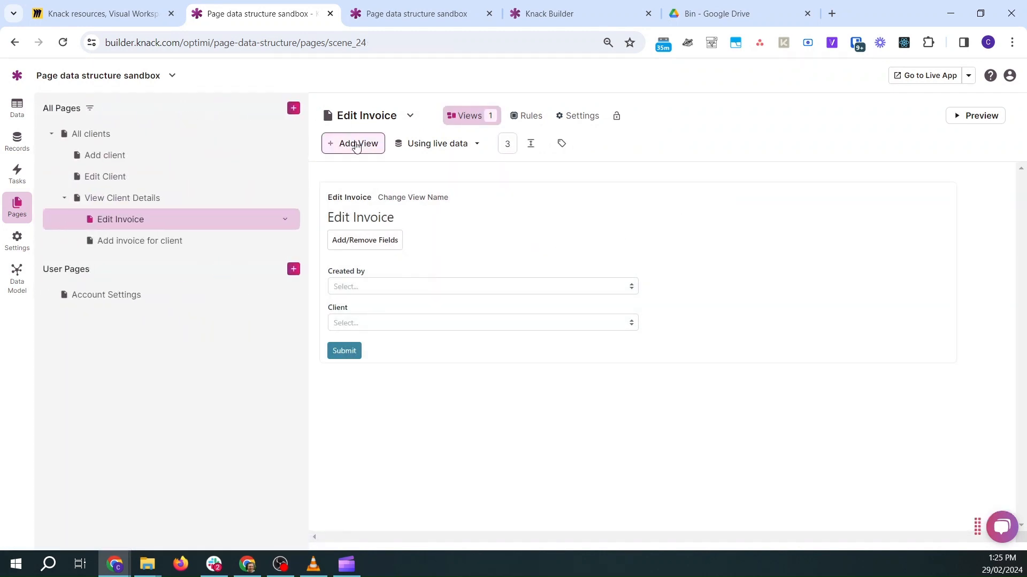
# Examine the connection options for a draft form that adds a new invoice on the Edit Invoice page.
pyautogui.click(354, 143)
pyautogui.click(67, 180)
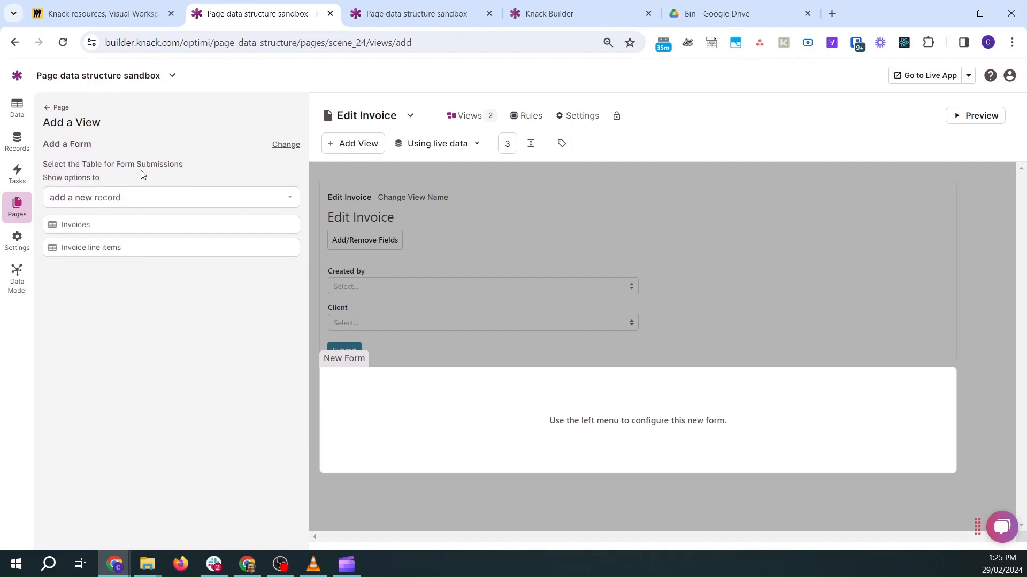
pyautogui.click(83, 230)
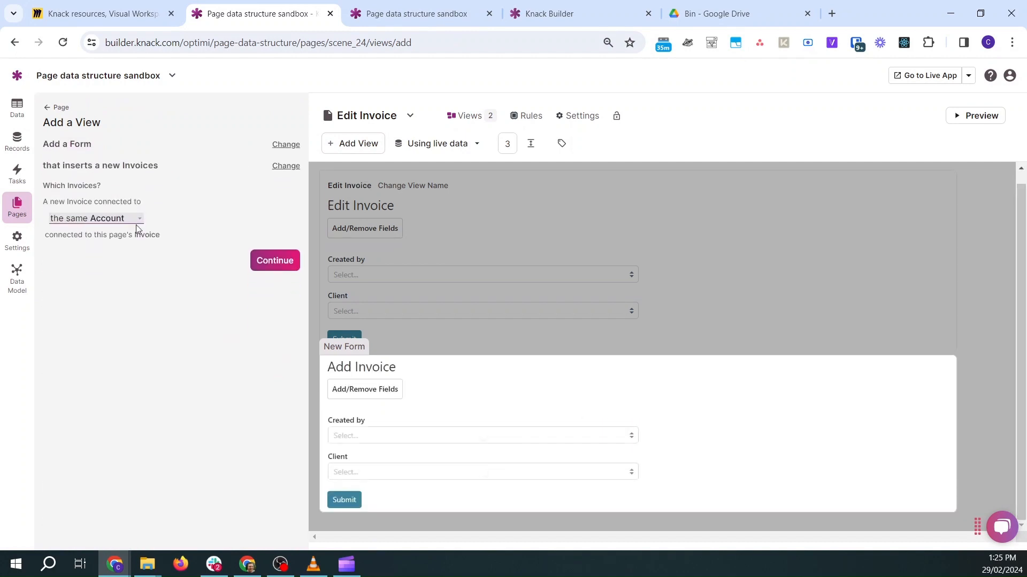
pyautogui.click(277, 154)
# Examine the source options for a draft form that updates Clients on the Edit Invoice page.
pyautogui.click(82, 173)
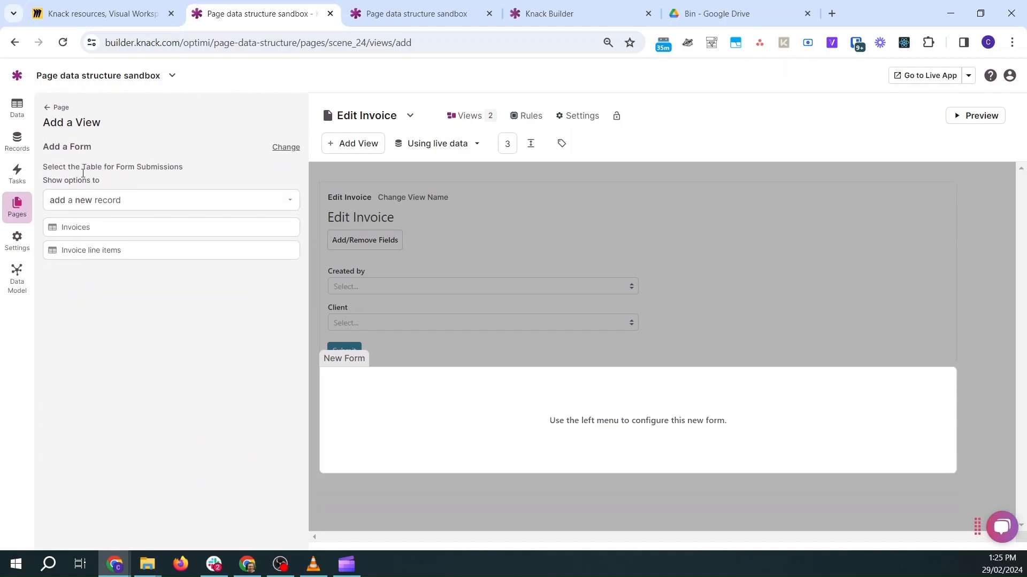
pyautogui.click(99, 197)
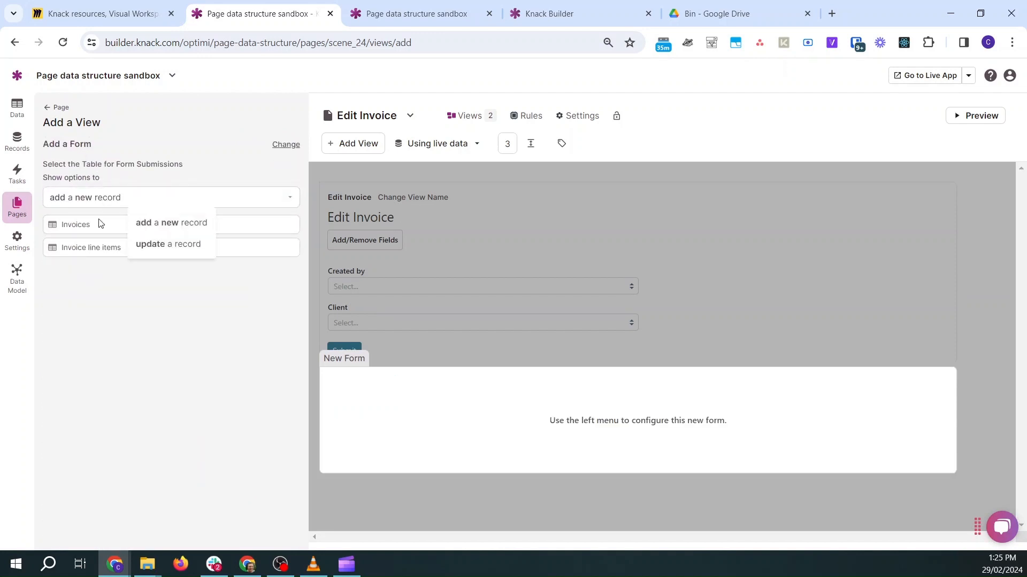
pyautogui.click(172, 244)
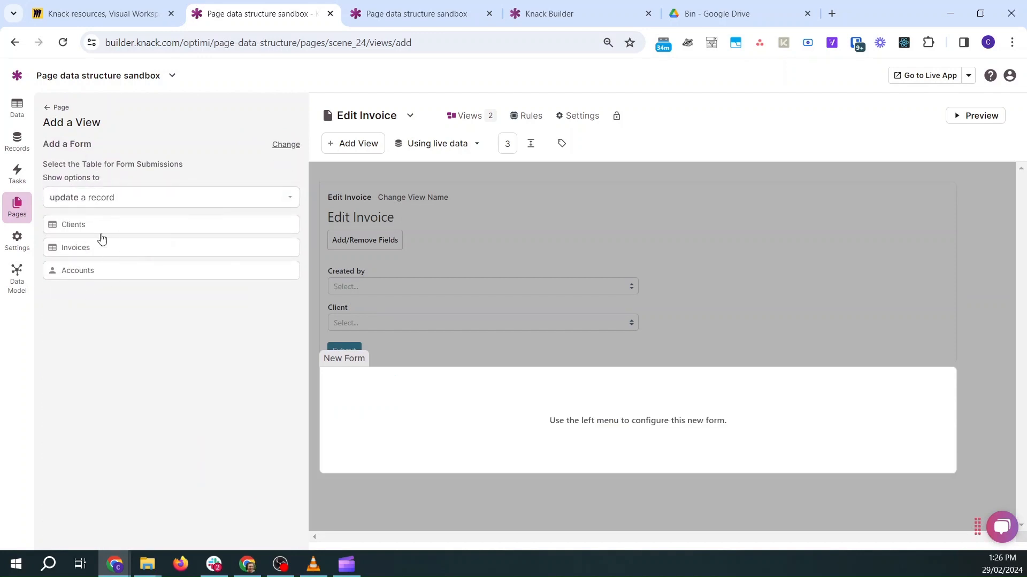
pyautogui.click(75, 227)
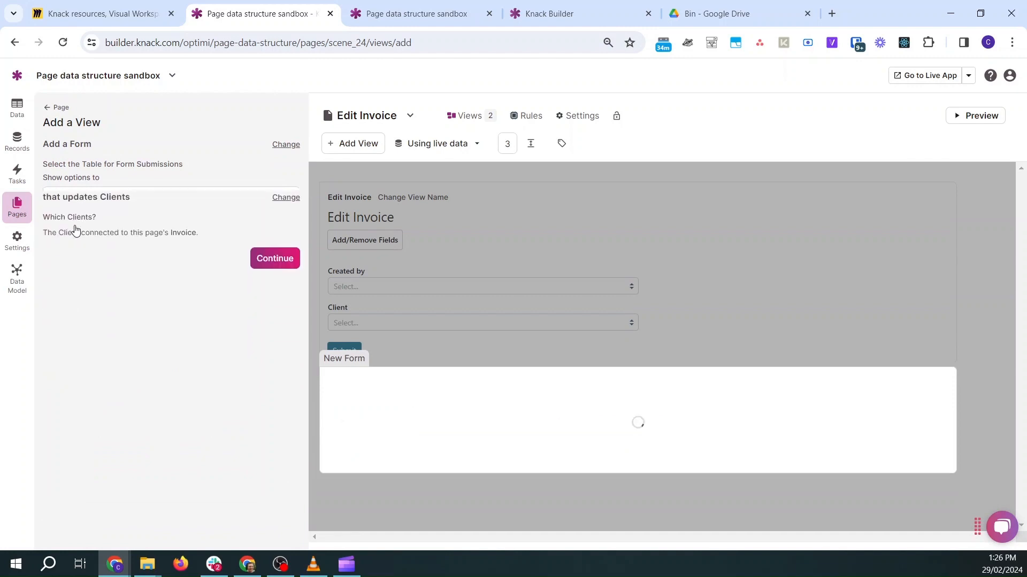
pyautogui.click(286, 145)
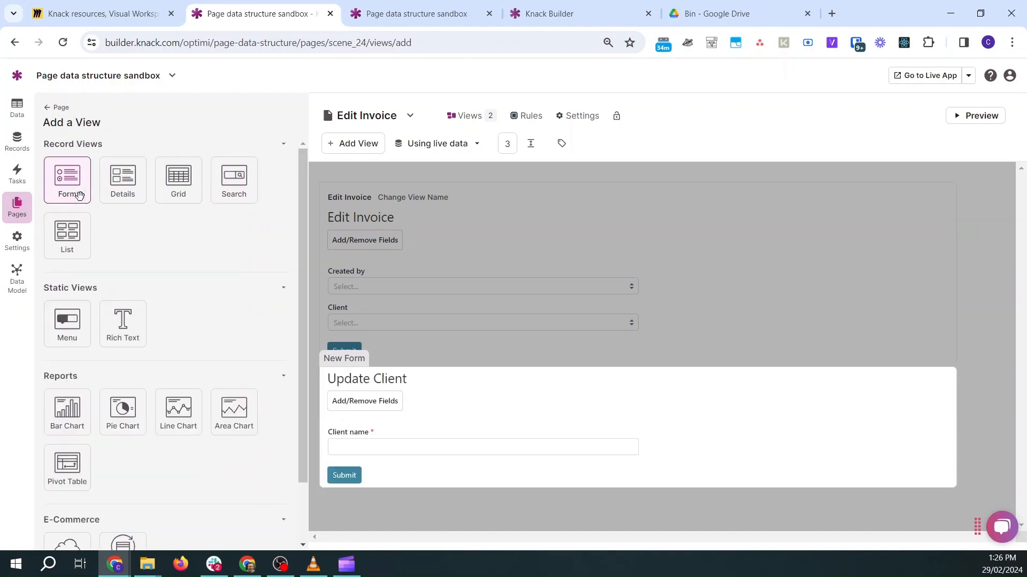
# Examine a draft form that updates Invoices on the Edit Invoice page, and discard it.
pyautogui.click(71, 193)
pyautogui.click(143, 201)
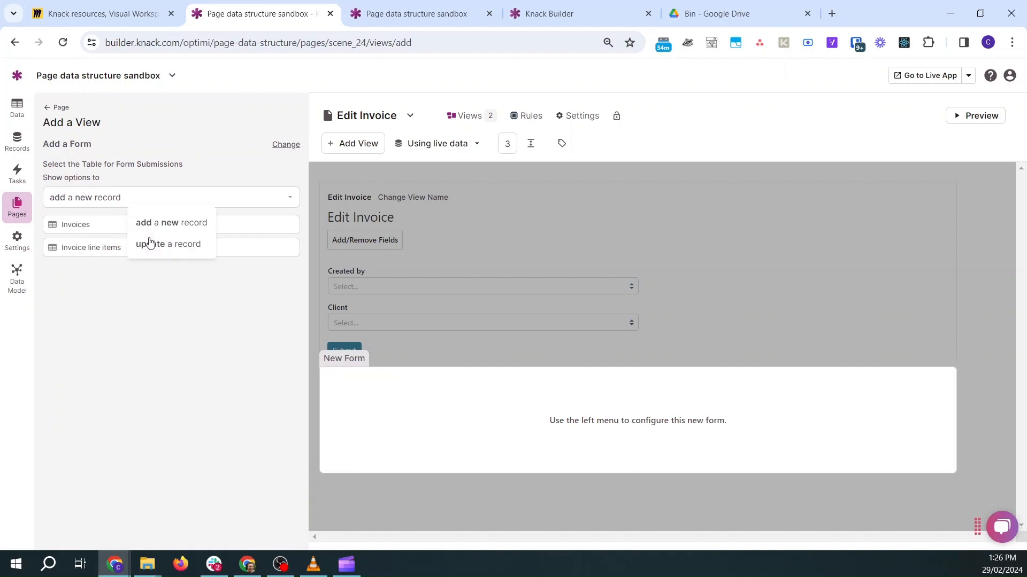
pyautogui.click(164, 244)
pyautogui.click(99, 250)
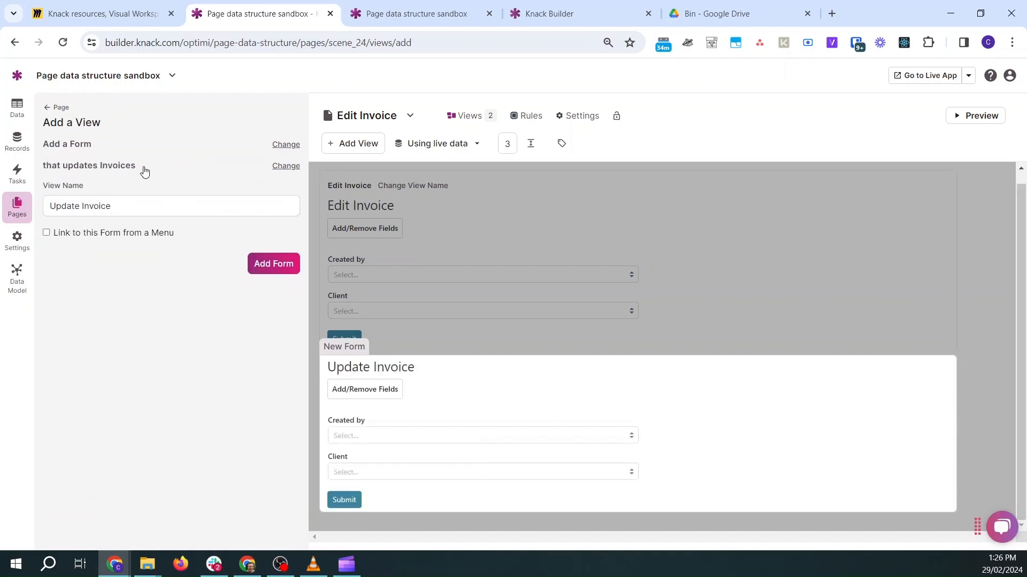
pyautogui.click(50, 108)
pyautogui.click(442, 159)
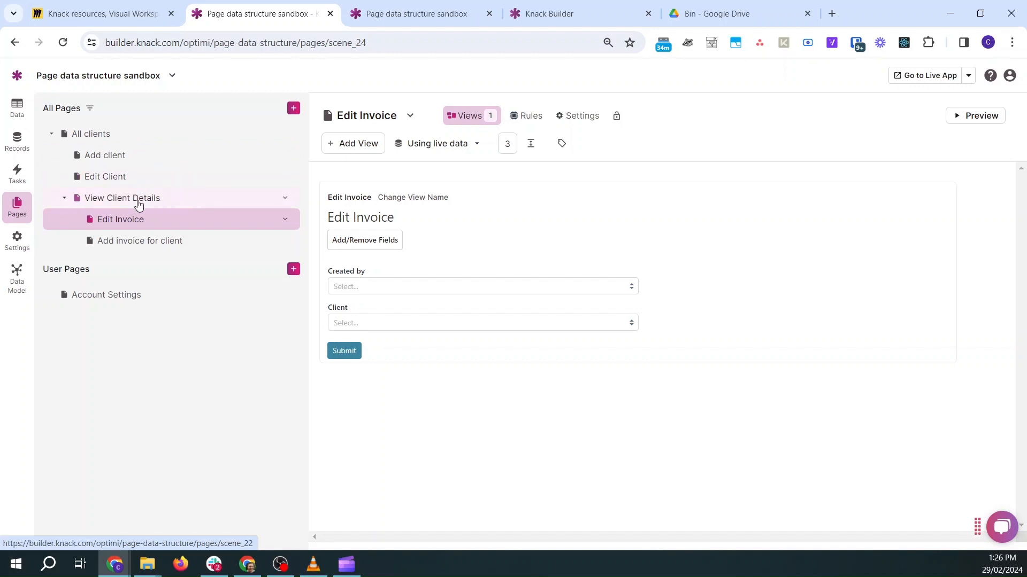
# Review the Invoices grid and menu on View Client Details against the form on its Edit Invoice child page.
pyautogui.click(138, 201)
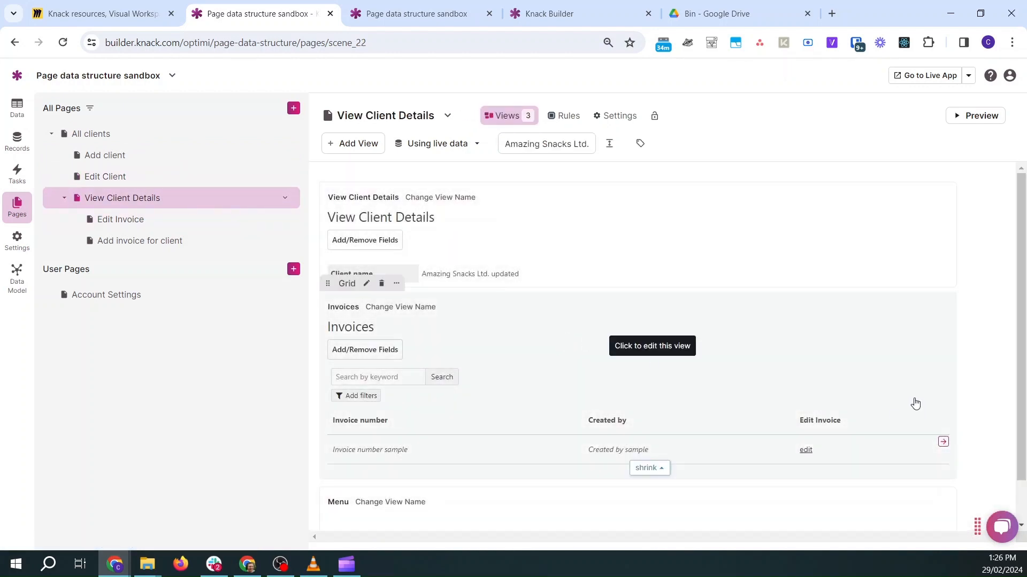
pyautogui.scroll(-1, 786, 389)
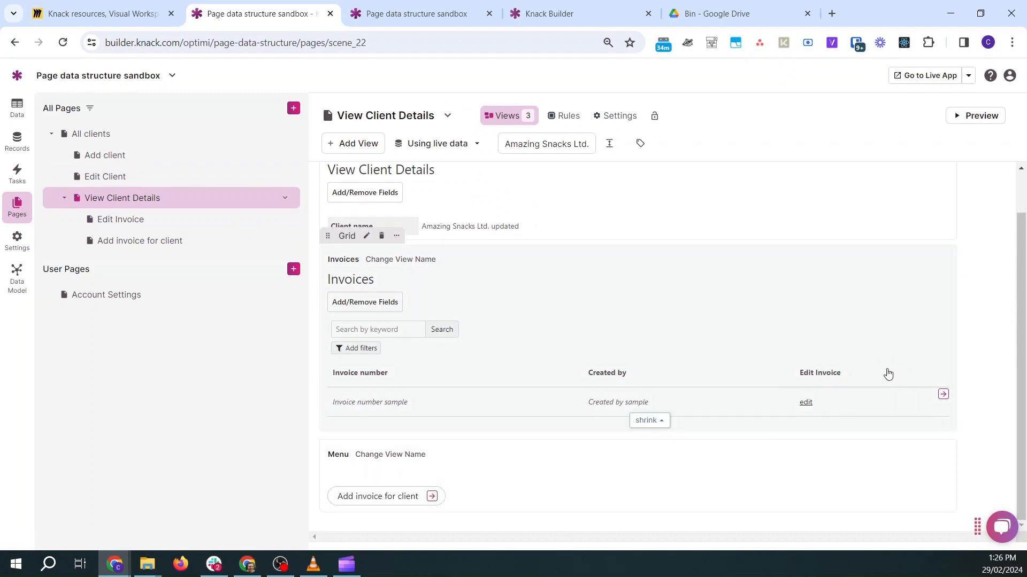
pyautogui.click(125, 225)
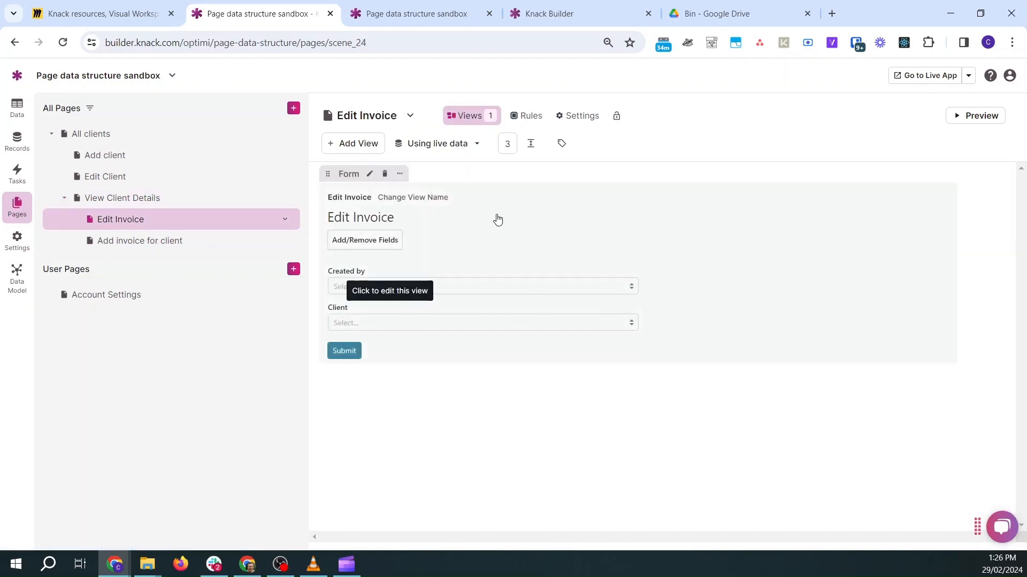
pyautogui.click(101, 200)
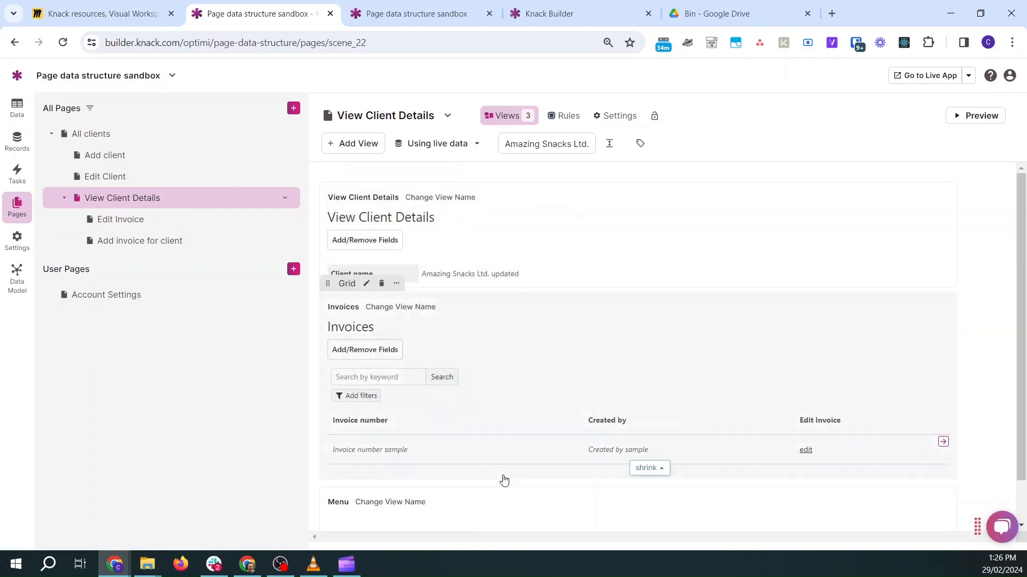
# Compare the View Client Details page's links to its Add invoice for client and Edit Invoice child pages, and check the Miro requirements list.
pyautogui.scroll(-1, 428, 476)
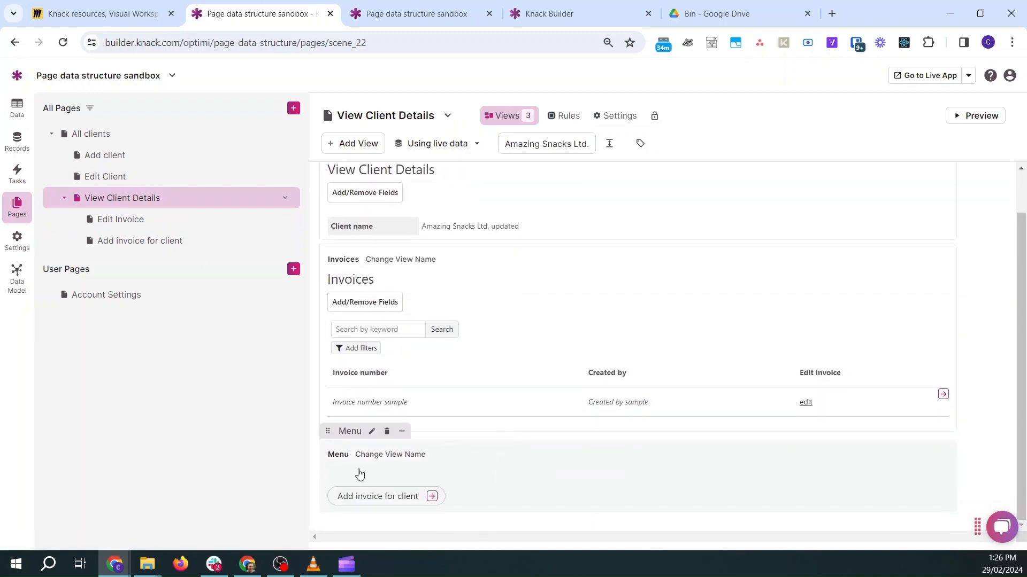
pyautogui.click(434, 499)
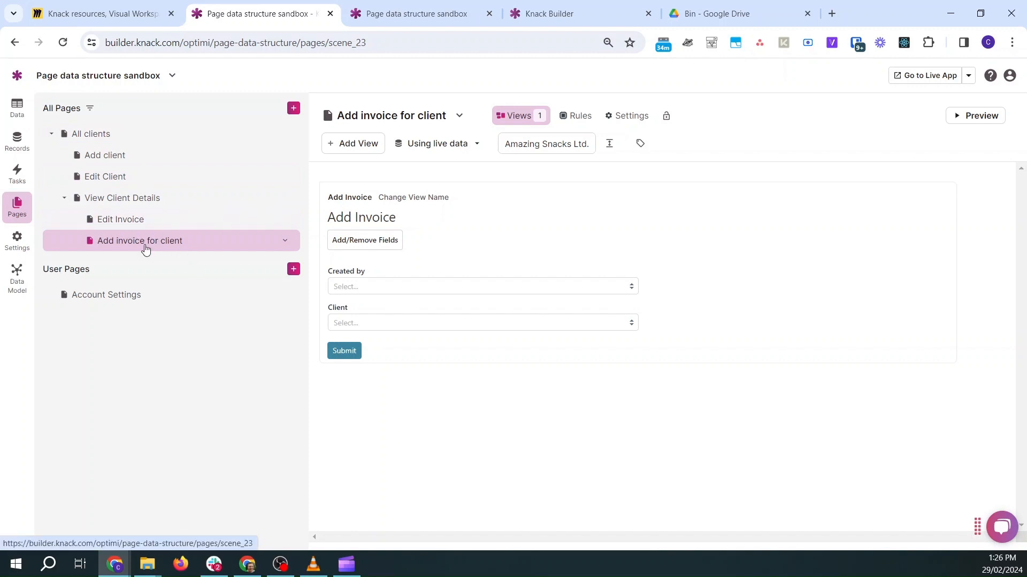
pyautogui.click(123, 200)
pyautogui.scroll(-1, 488, 399)
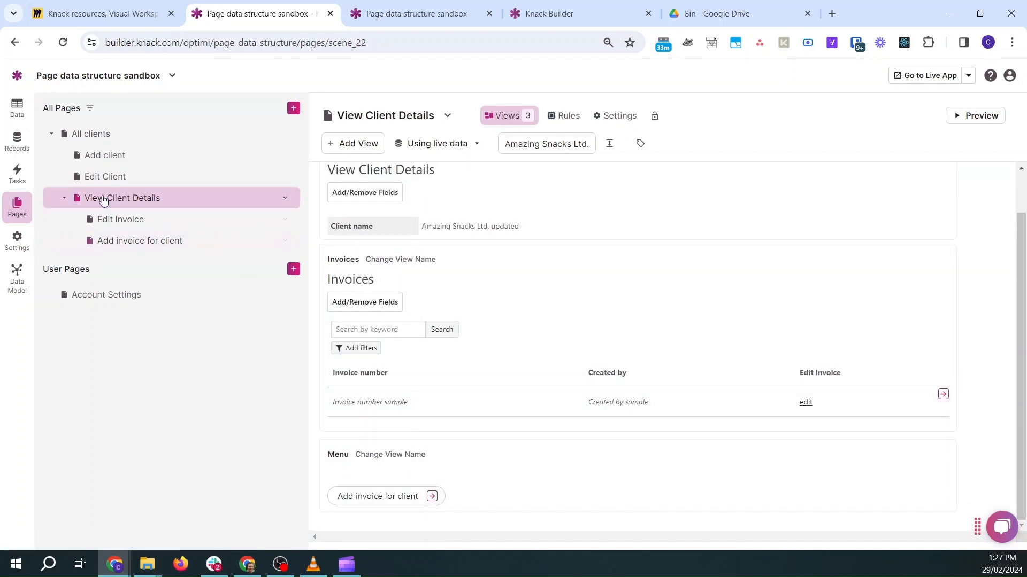
pyautogui.click(142, 245)
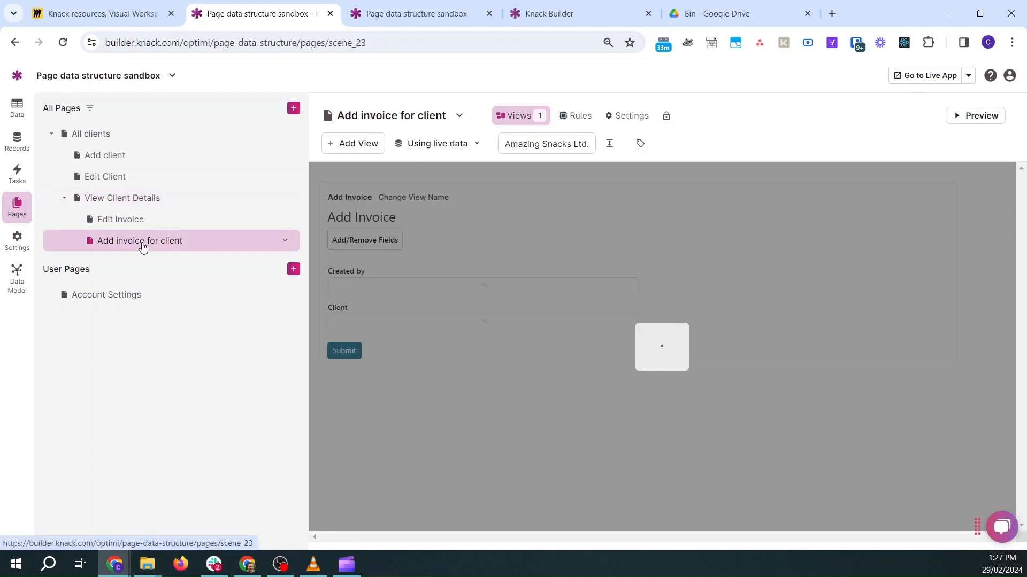
pyautogui.click(113, 224)
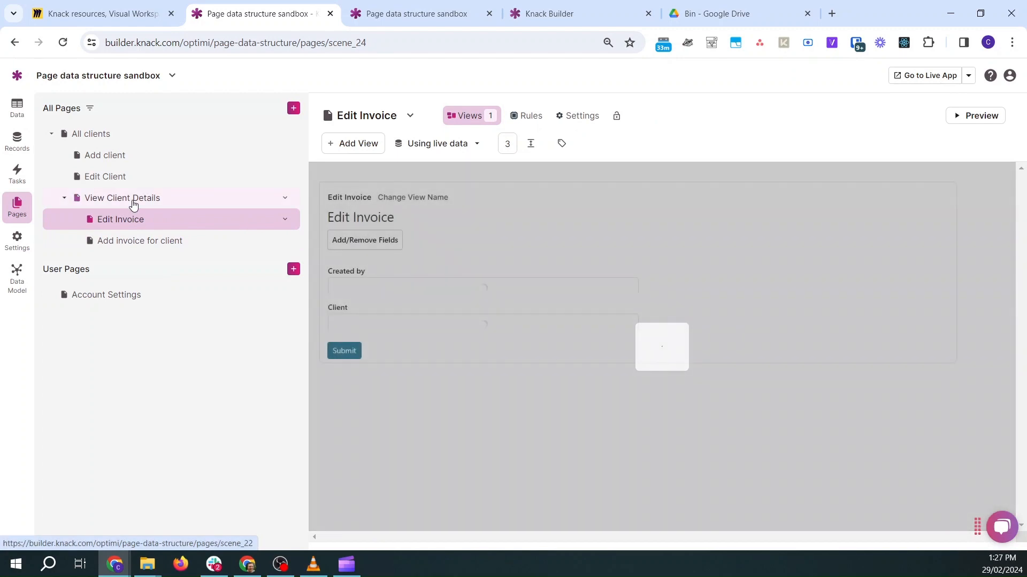
pyautogui.click(133, 205)
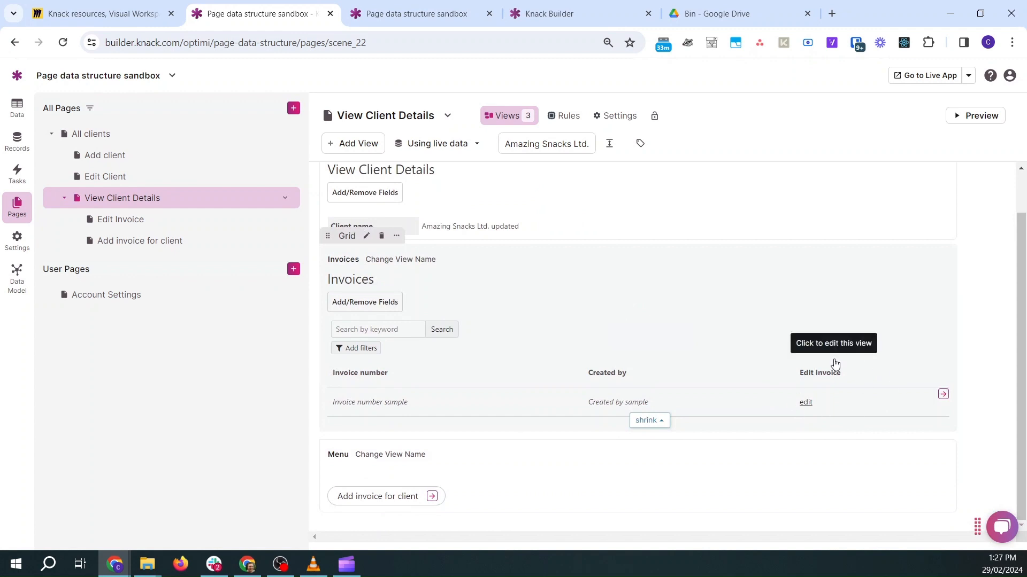
pyautogui.click(942, 394)
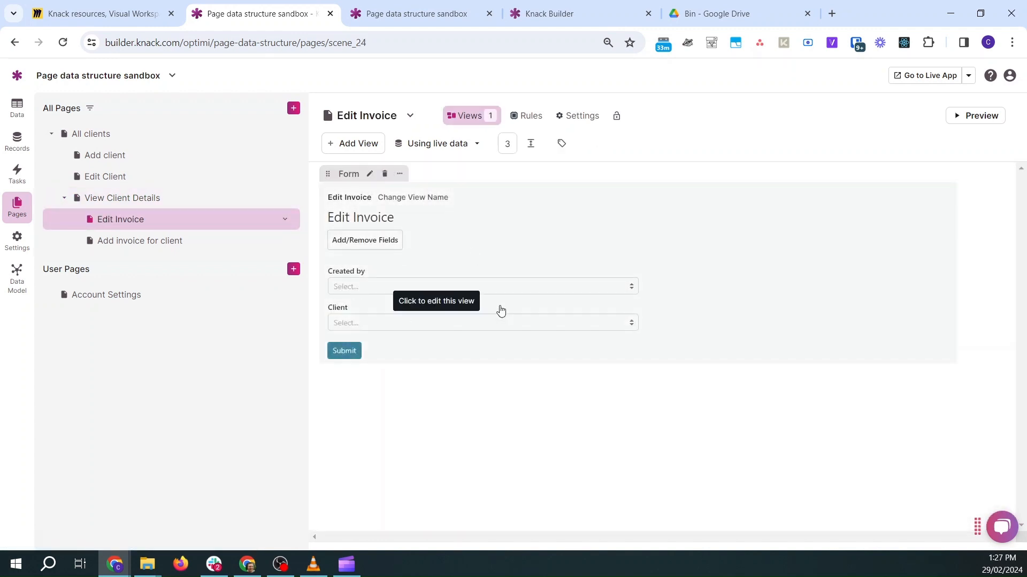
pyautogui.click(102, 13)
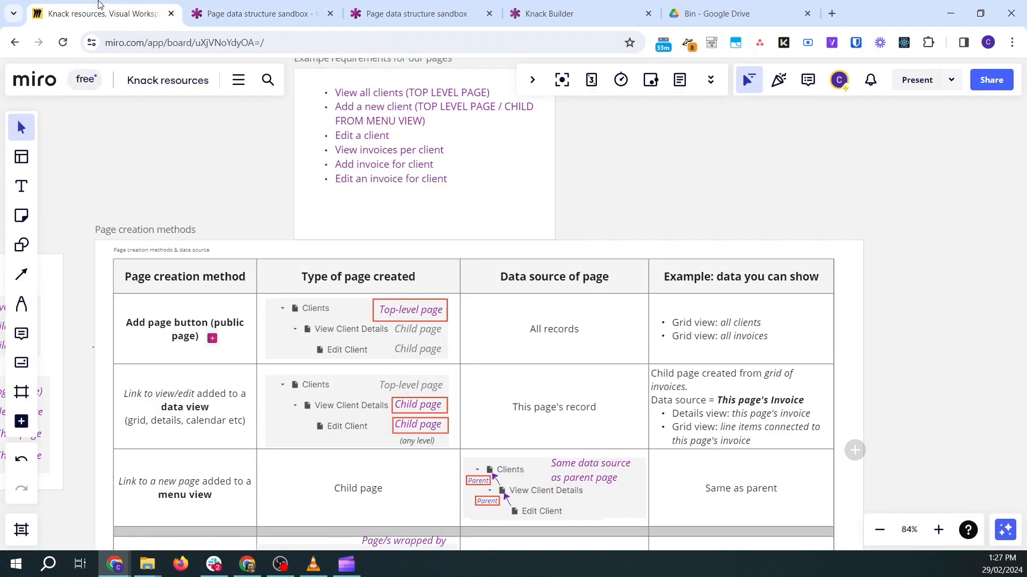
pyautogui.click(256, 13)
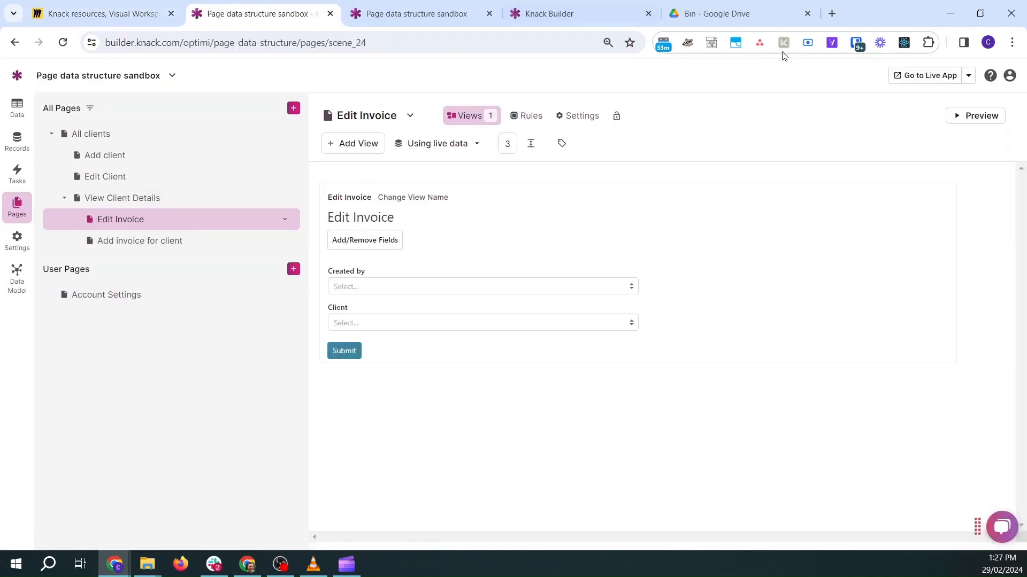
# Switch to the live app and examine the Client choices on the Add Invoice form reached from Amazing Snacks Ltd. updated.
pyautogui.click(916, 79)
pyautogui.click(582, 14)
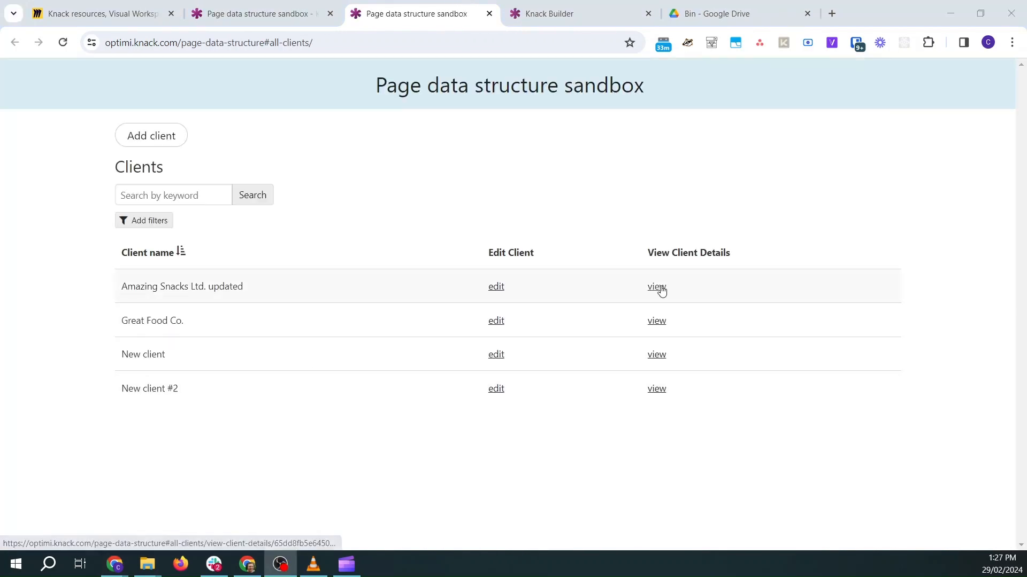
pyautogui.click(659, 288)
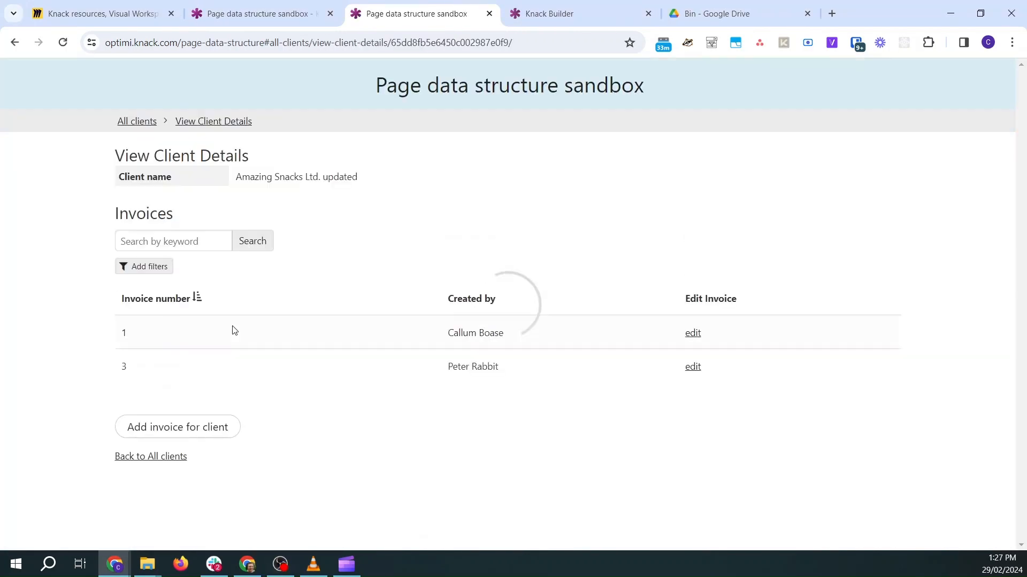
pyautogui.click(197, 430)
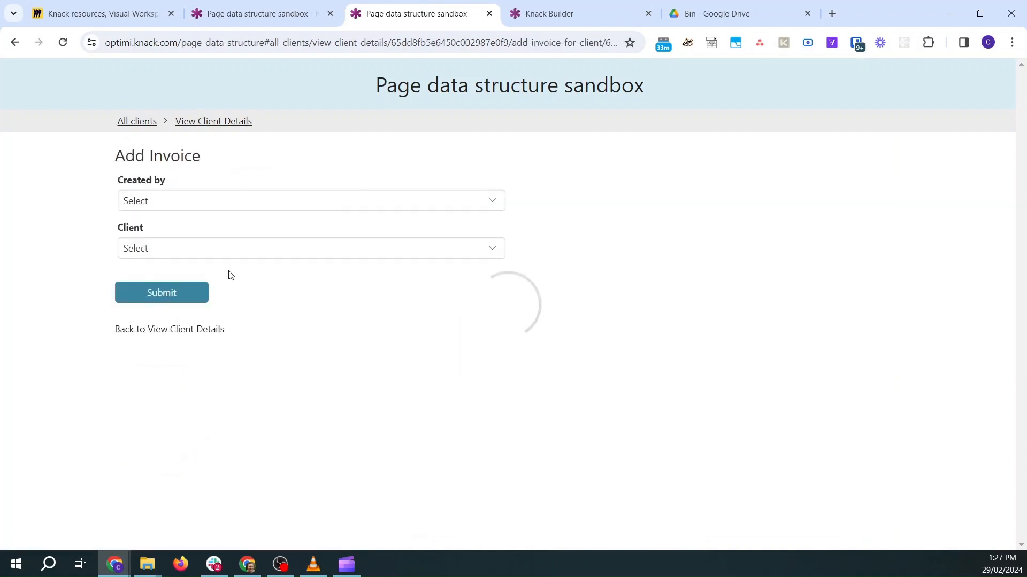
pyautogui.click(160, 203)
pyautogui.click(170, 276)
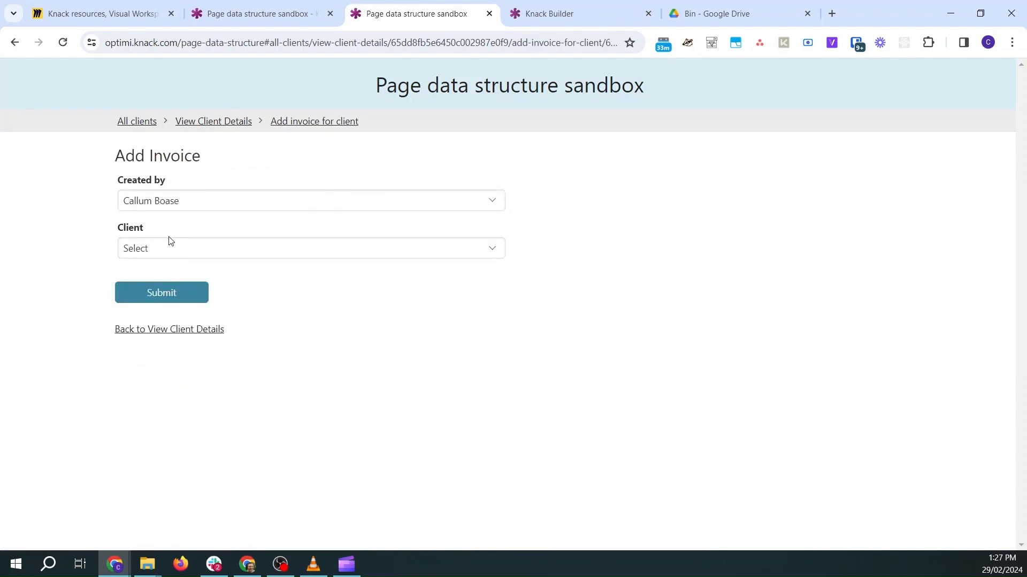
pyautogui.click(172, 250)
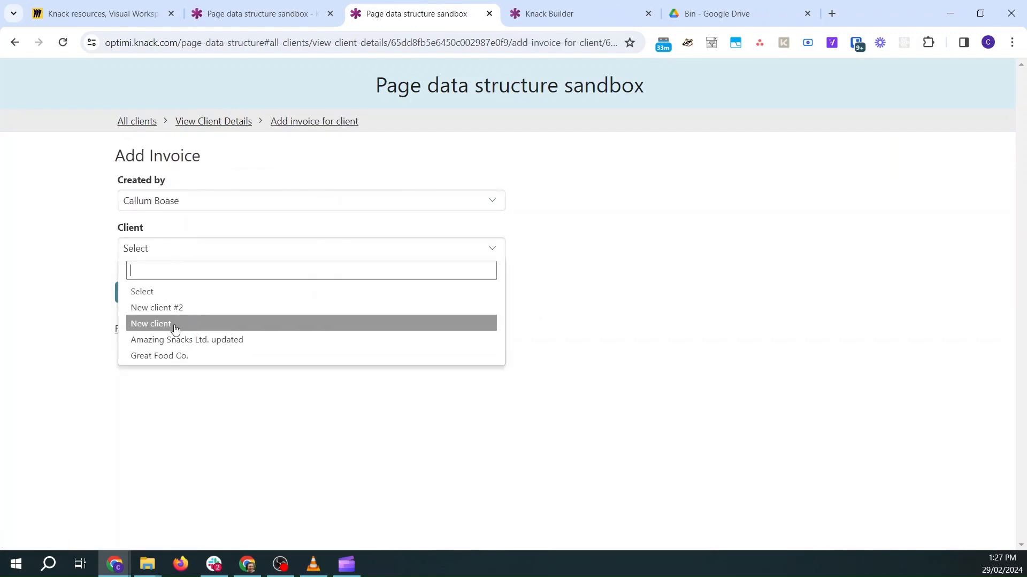
pyautogui.click(92, 312)
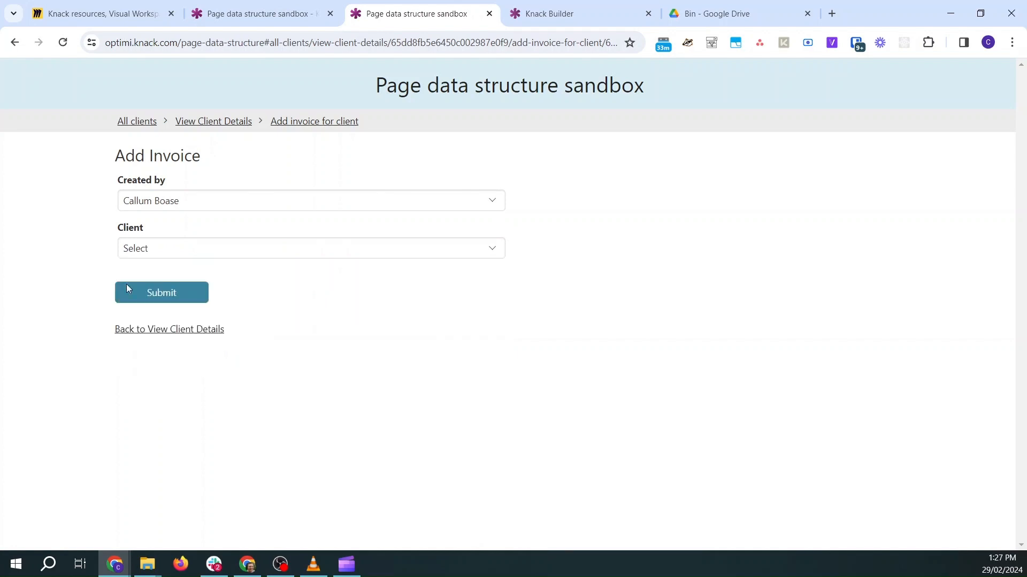
# Back in the Knack builder, remove the Client input from the form on the Add invoice for client page and save.
pyautogui.click(249, 15)
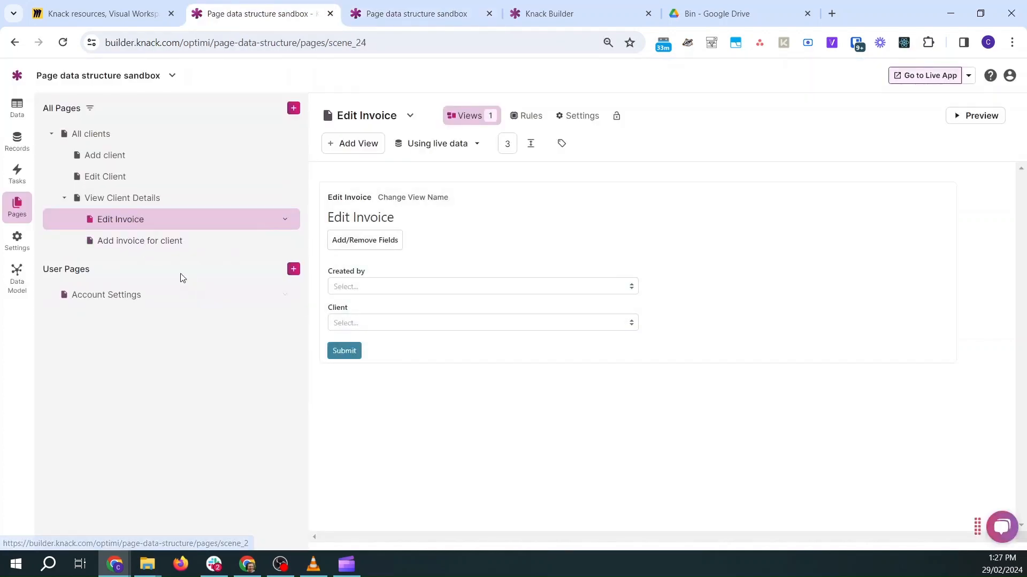
pyautogui.click(142, 240)
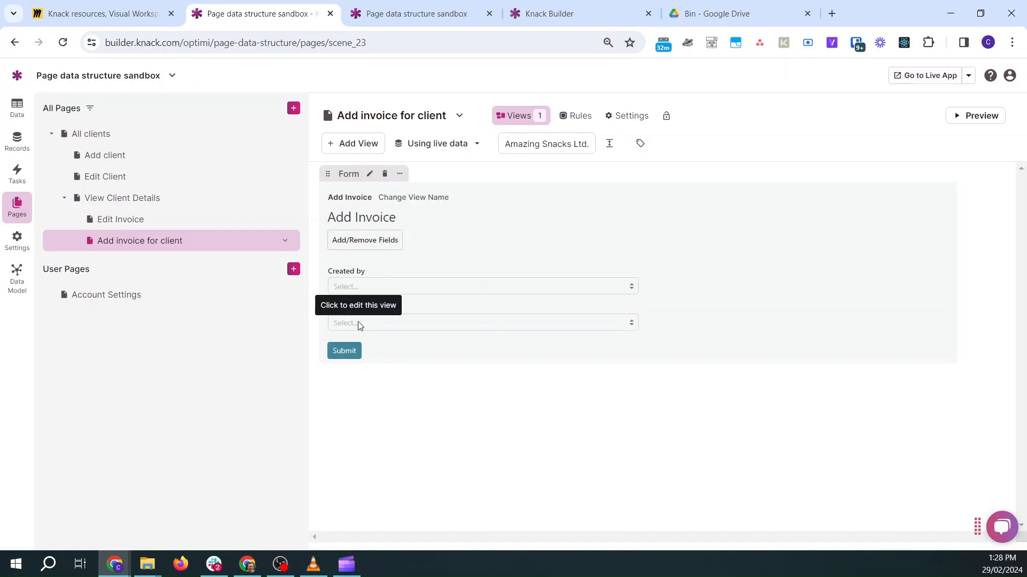
pyautogui.click(359, 326)
pyautogui.click(346, 294)
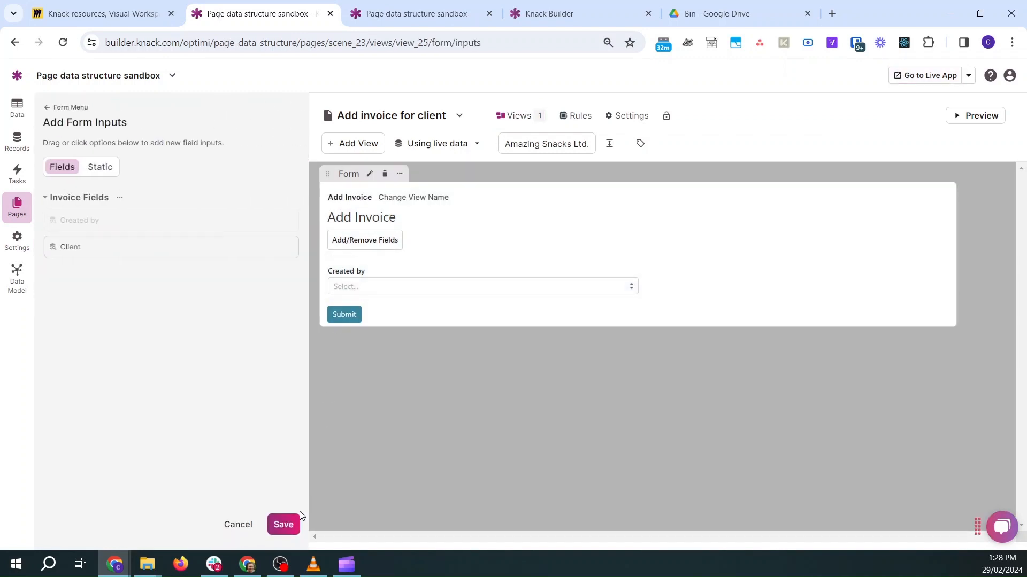
pyautogui.click(293, 522)
# Reload the live app and submit a new invoice from the Amazing Snacks Ltd. updated details page with a Created by person selected.
pyautogui.click(414, 5)
pyautogui.press('F5')
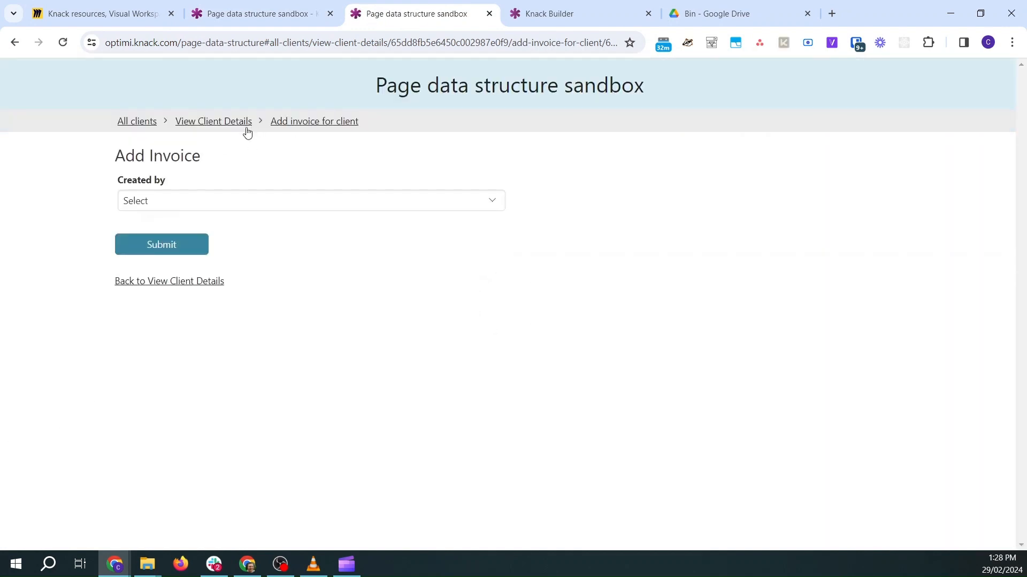
pyautogui.click(229, 126)
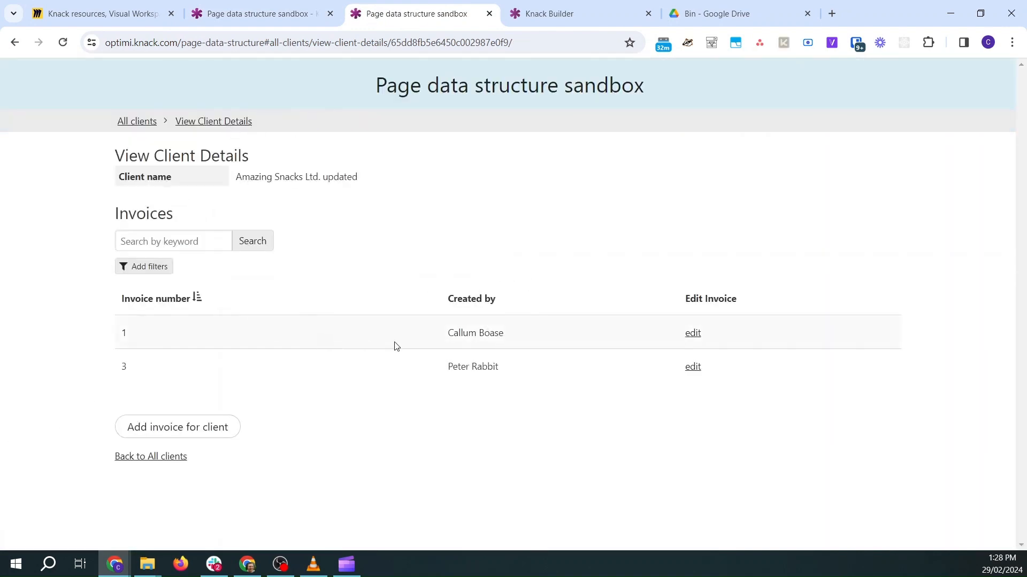
pyautogui.click(201, 428)
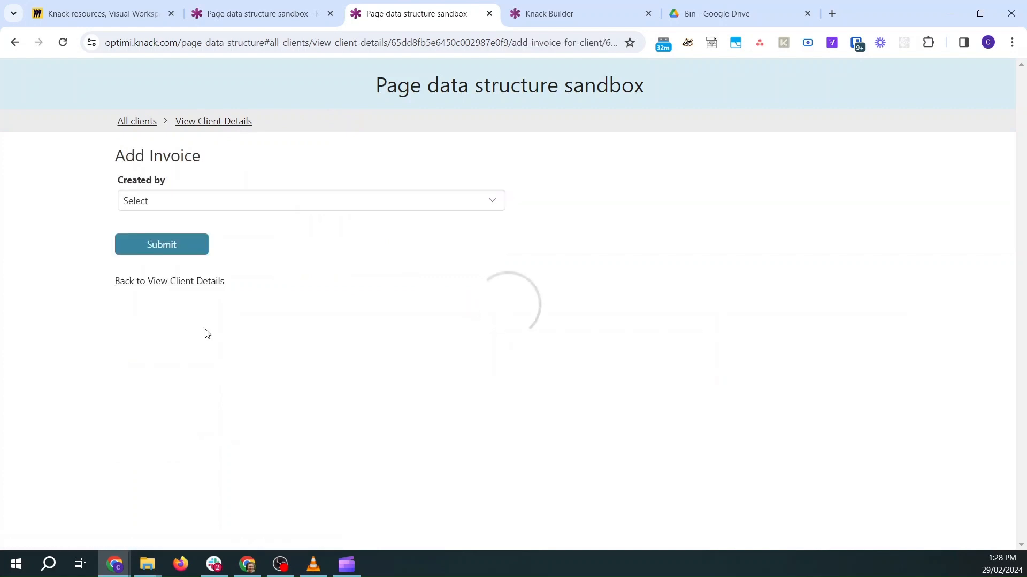
pyautogui.click(195, 202)
pyautogui.click(170, 276)
pyautogui.click(164, 248)
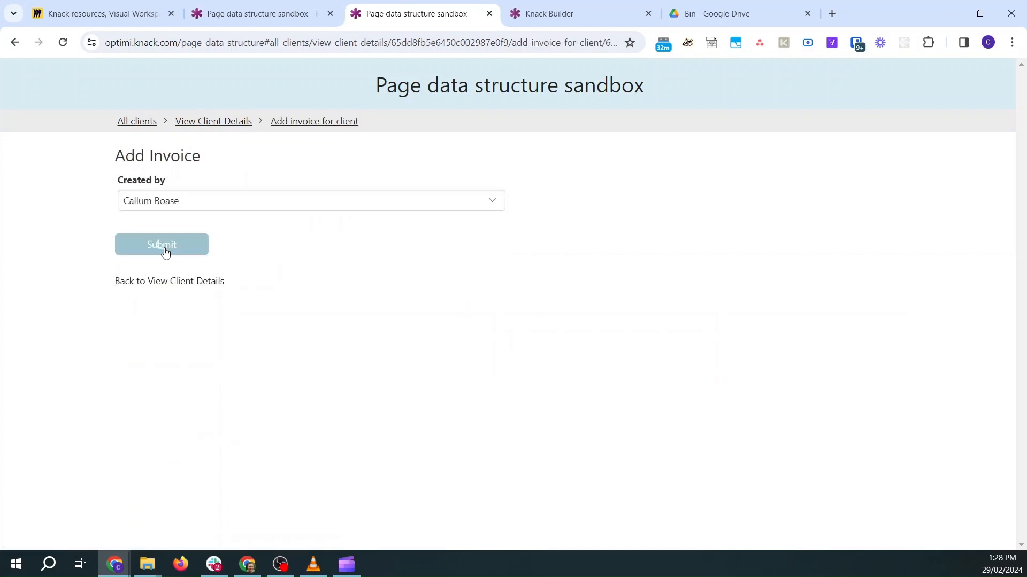
# Return to the client's details and open invoice 4 for editing.
pyautogui.click(237, 123)
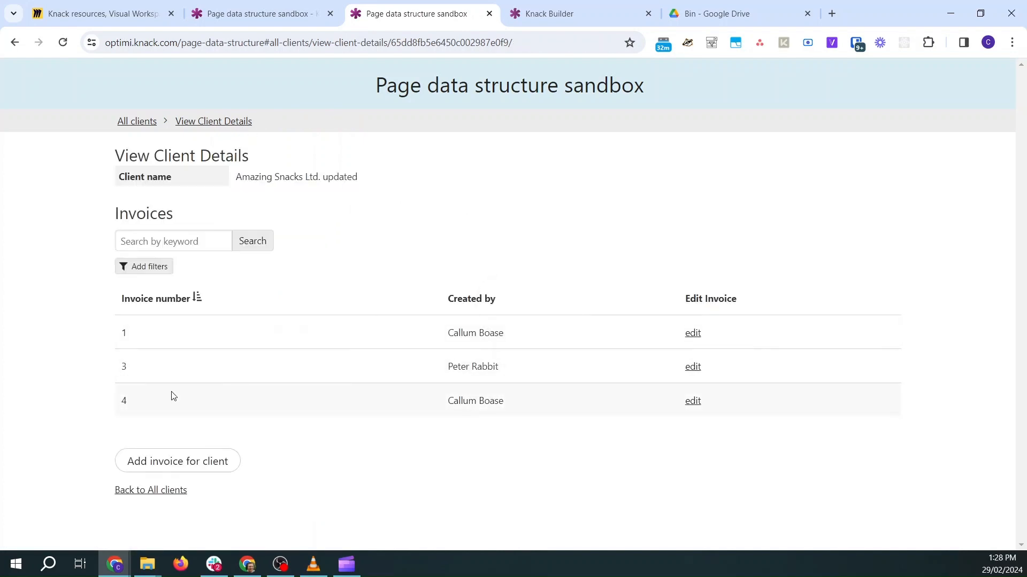
pyautogui.click(692, 401)
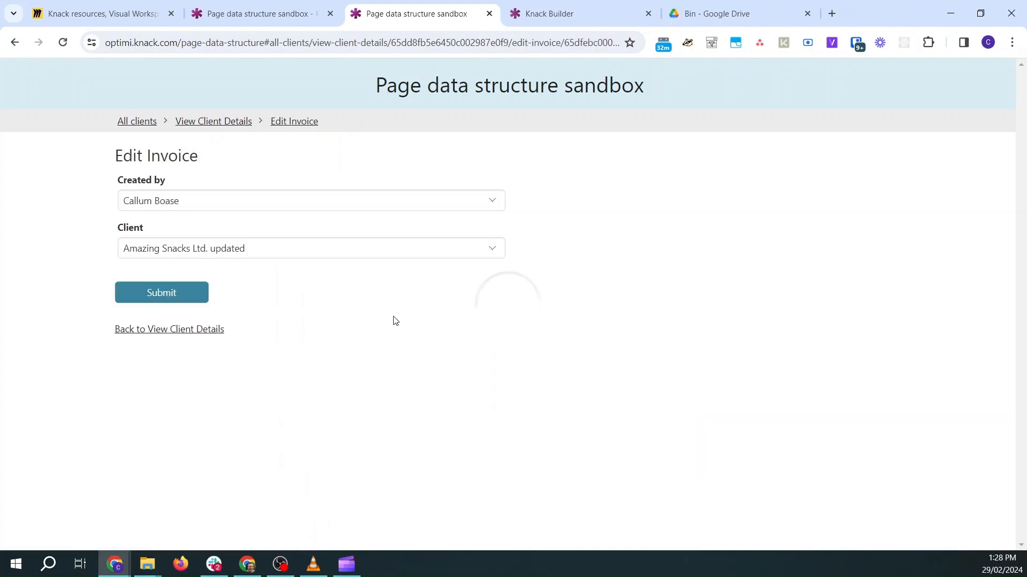